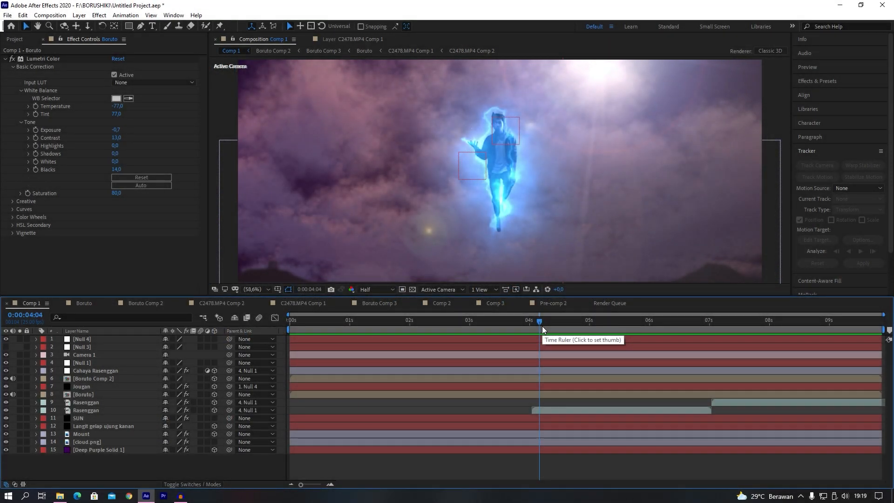
- Move the playhead to 0:00:05:10 and hide every layer except Deep Purple Solid 1
key("Page_Down")
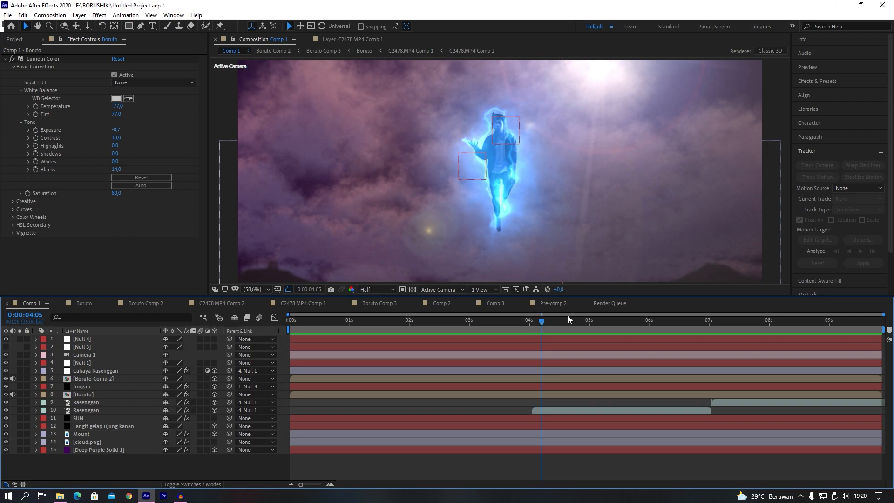
left_click_drag(557, 319, 613, 331)
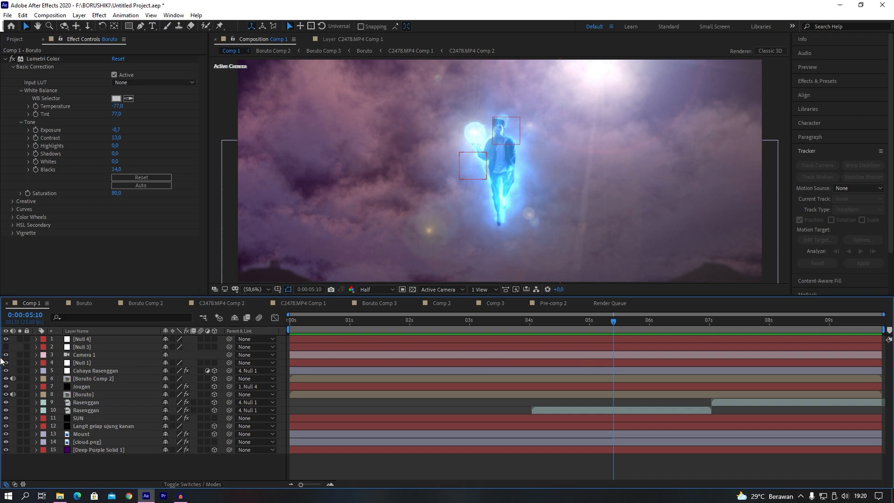
left_click(6, 339)
left_click_drag(5, 370, 6, 442)
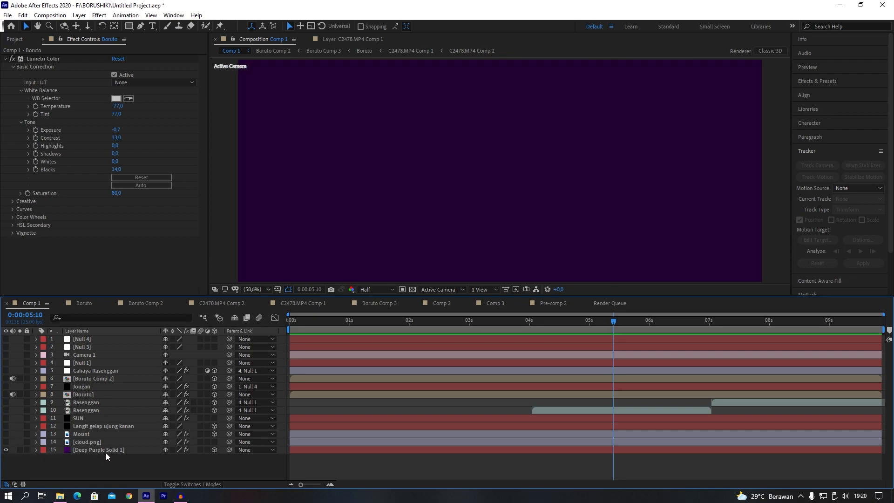
left_click(118, 450)
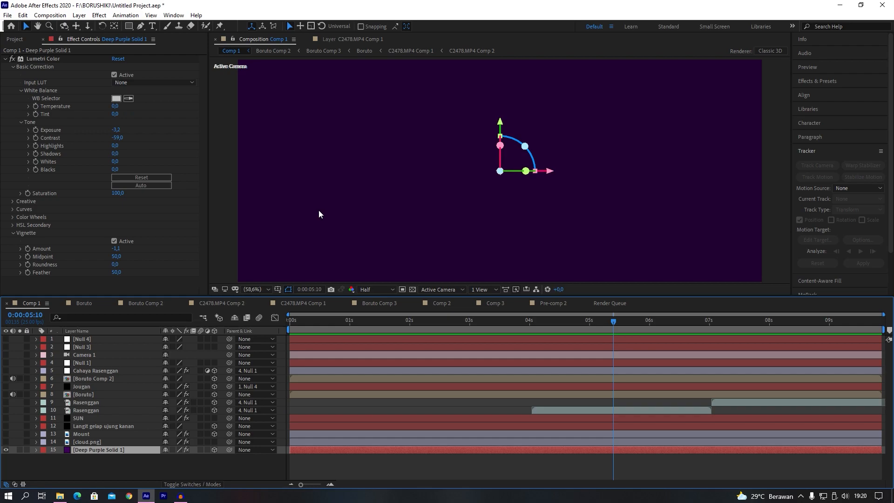
right_click(97, 464)
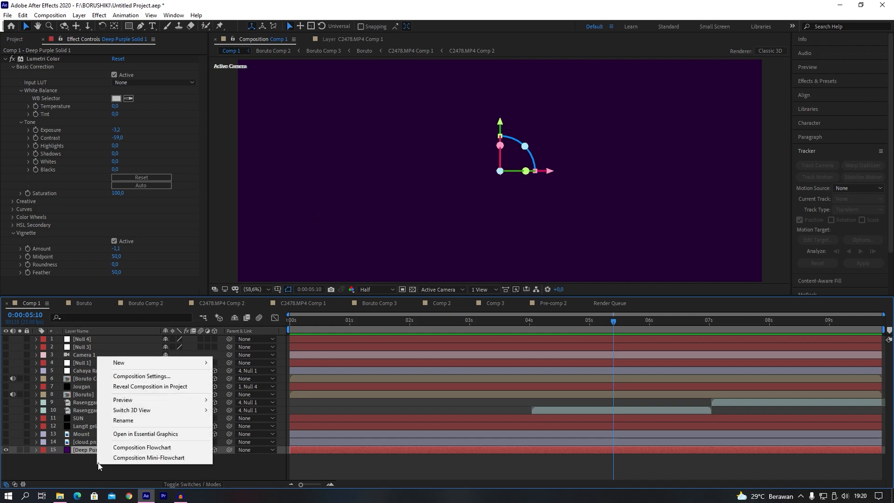
left_click(47, 474)
right_click(87, 473)
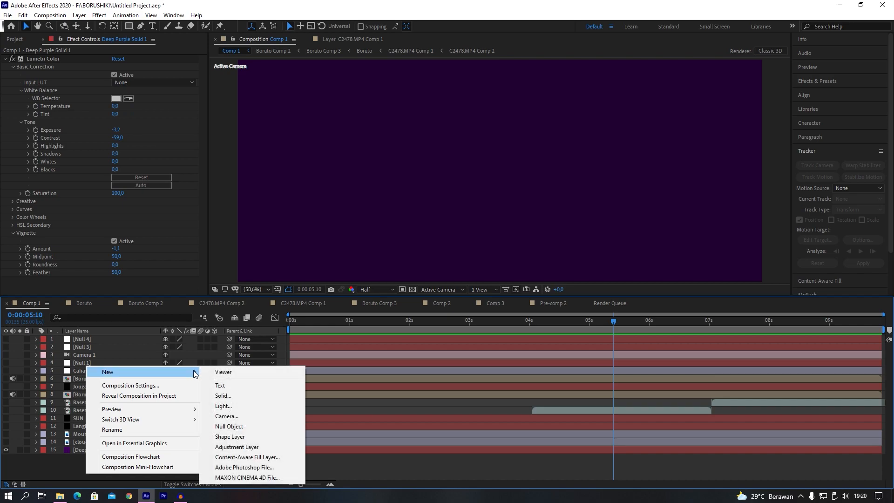
right_click(66, 469)
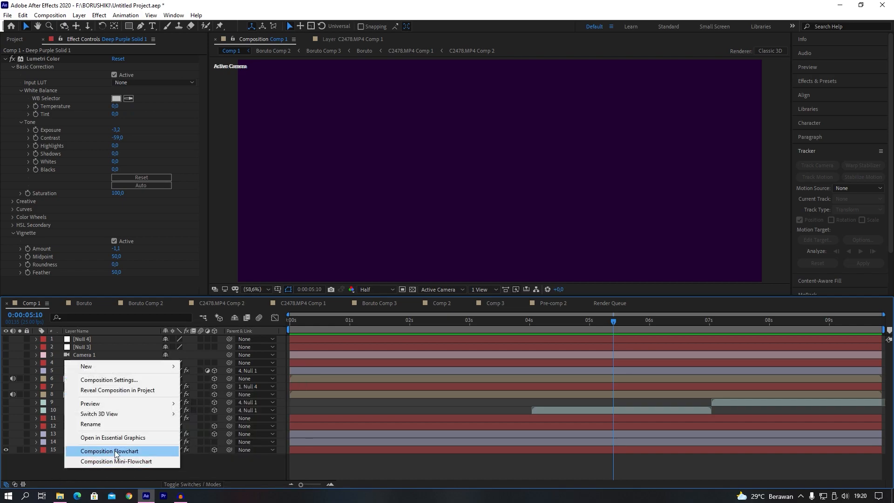
mouse_move(161, 368)
left_click(199, 393)
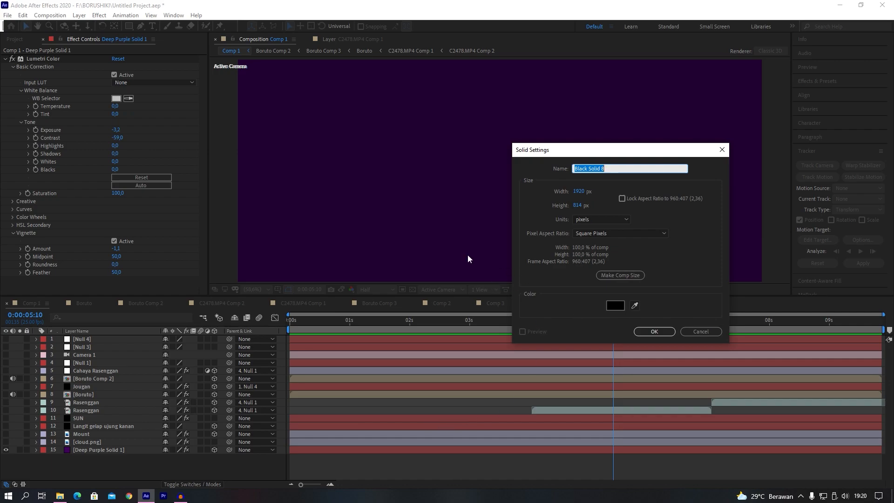
left_click(694, 332)
- Inspect the Lumetri Color settings applied to the Deep Purple Solid 1 layer
left_click(112, 450)
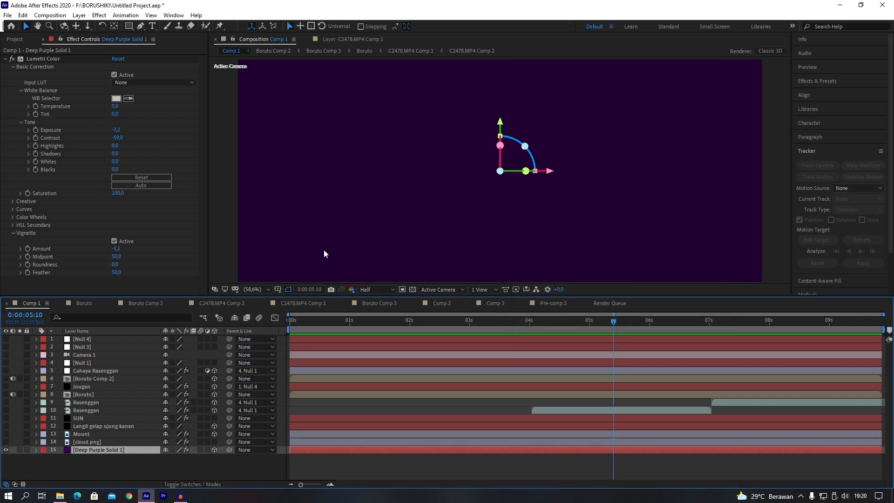
left_click(51, 59)
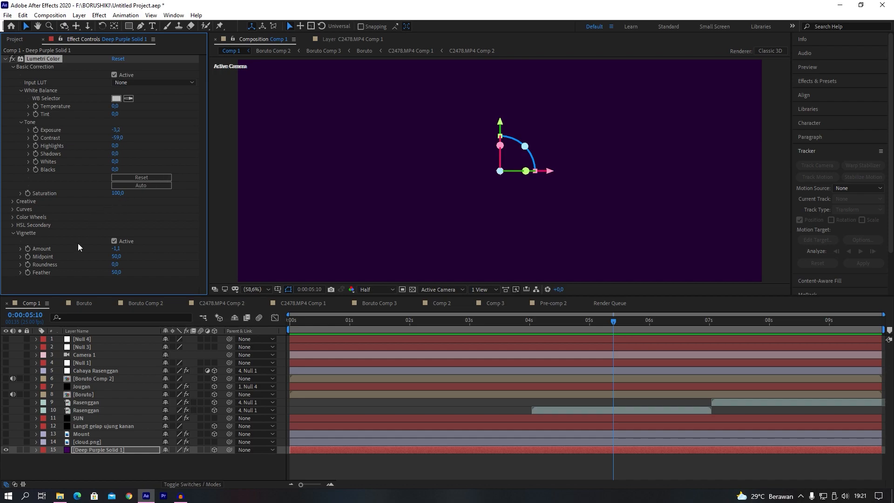
left_click(116, 459)
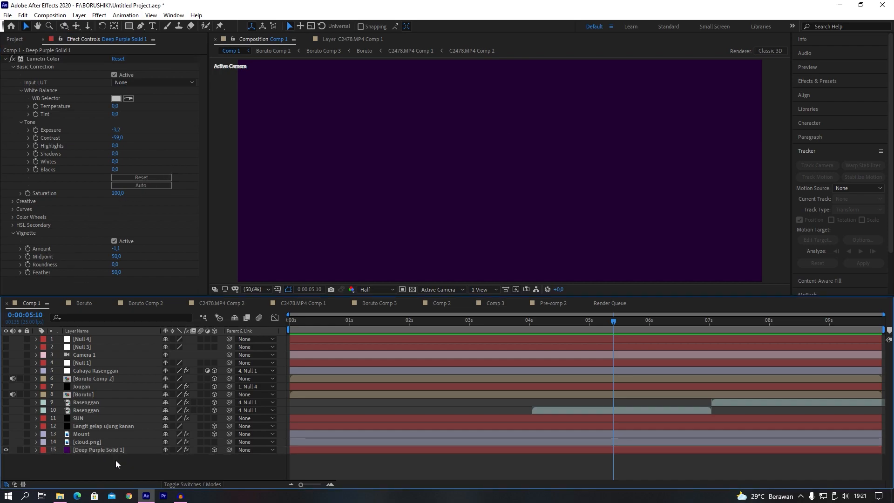
- Show the cloud.png layer and switch off its Lumetri Color and Gaussian Blur effects
left_click(91, 442)
left_click(6, 442)
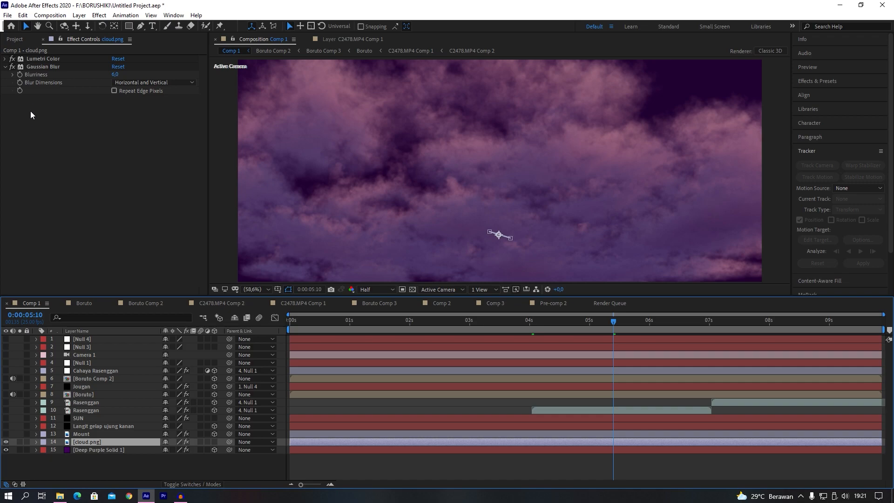
left_click(12, 59)
left_click(13, 67)
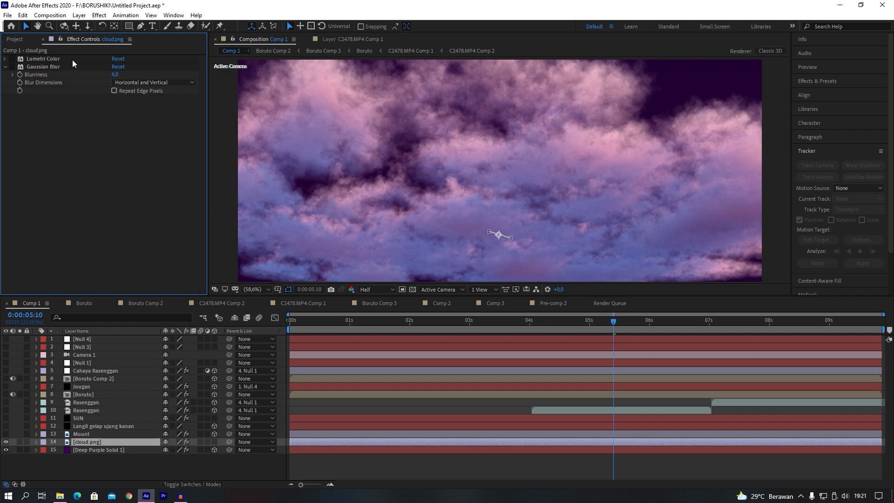
- Review the Lumetri Color settings of cloud.png and switch its Lumetri Color and Gaussian Blur effects back on
left_click(5, 59)
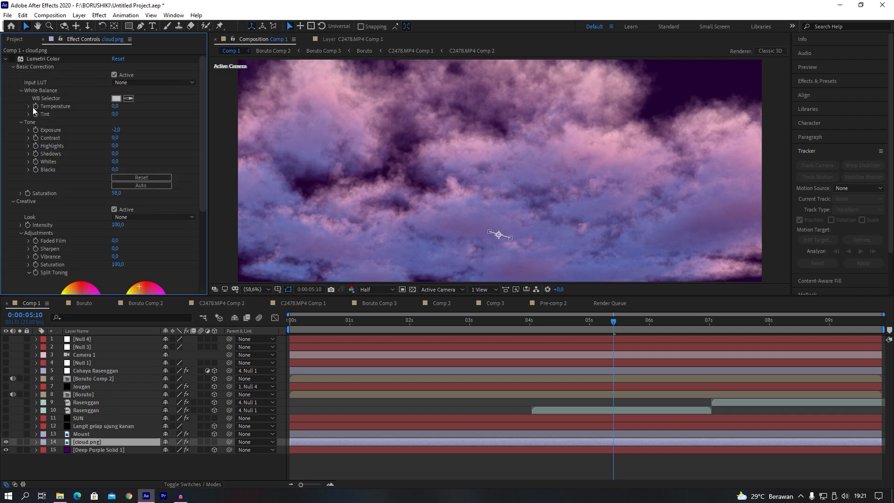
left_click(12, 59)
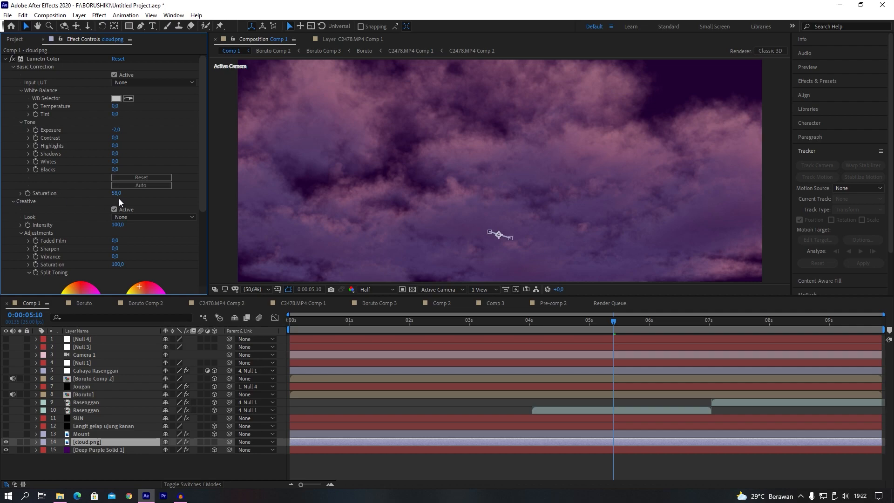
scroll(88, 183, "down", 3)
scroll(35, 187, "up", 3)
left_click(5, 59)
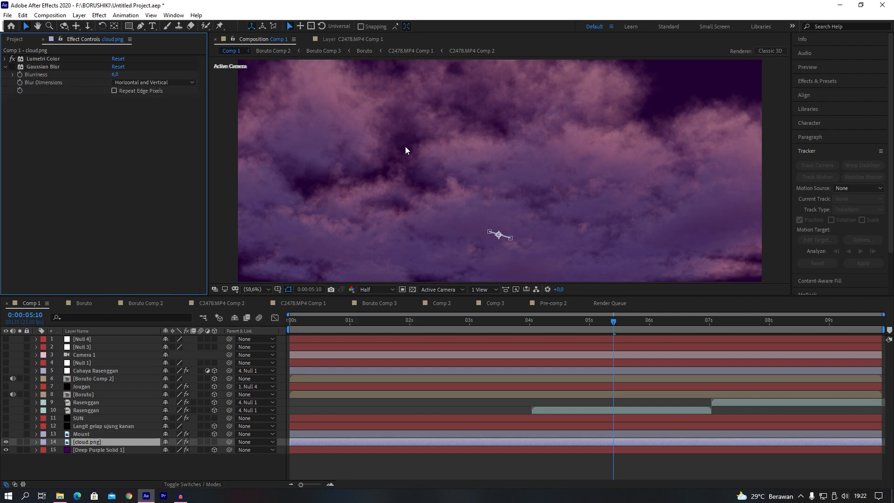
key("comma")
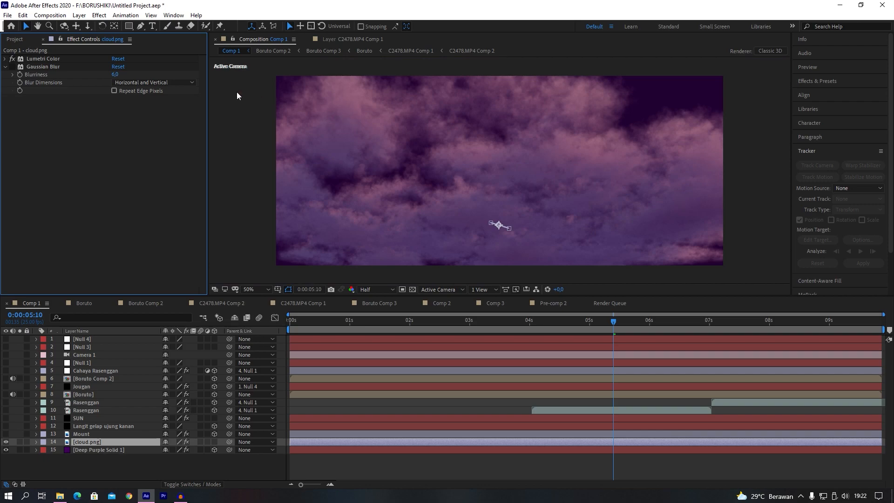
left_click(14, 67)
- Reveal the transform properties of cloud.png and scrub through its Position and Scale animation
left_click(36, 442)
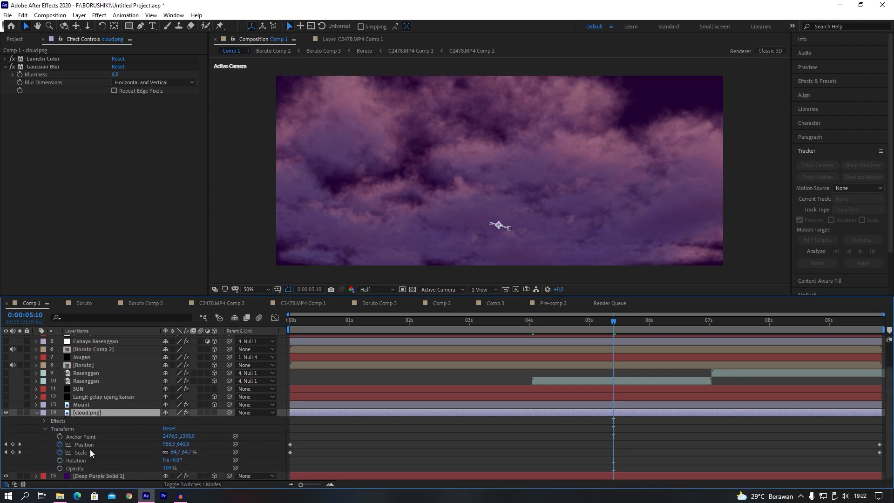
left_click_drag(319, 322, 241, 388)
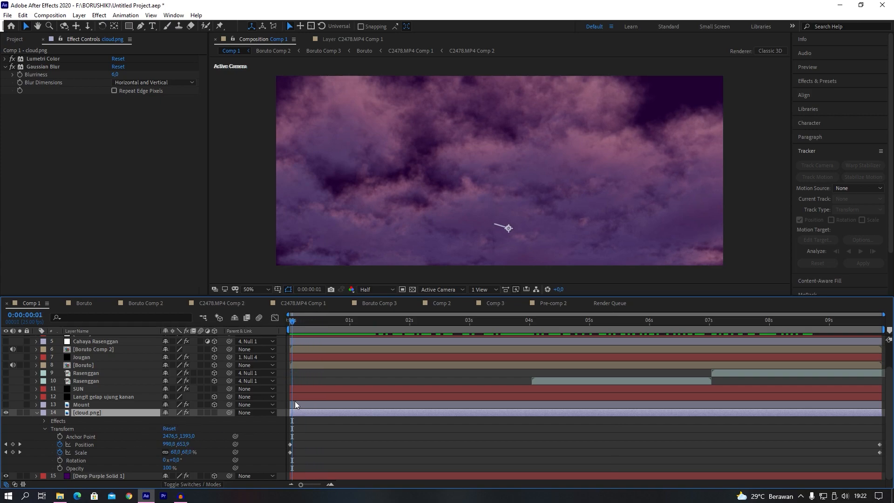
left_click_drag(293, 329, 255, 368)
left_click_drag(323, 322, 650, 333)
left_click_drag(529, 333, 471, 325)
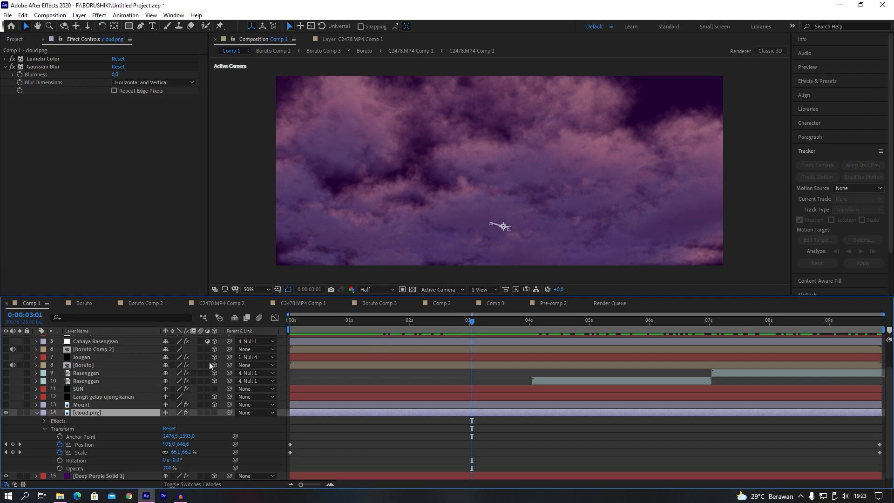
- Turn on the Camera 1 layer and collapse the properties of cloud.png
scroll(120, 382, "up", 1)
scroll(120, 381, "up", 1)
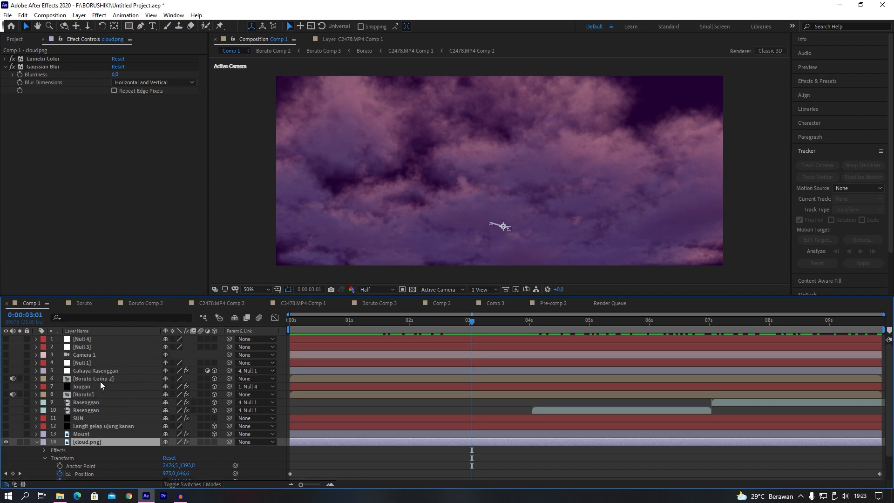
left_click(65, 356)
left_click(5, 354)
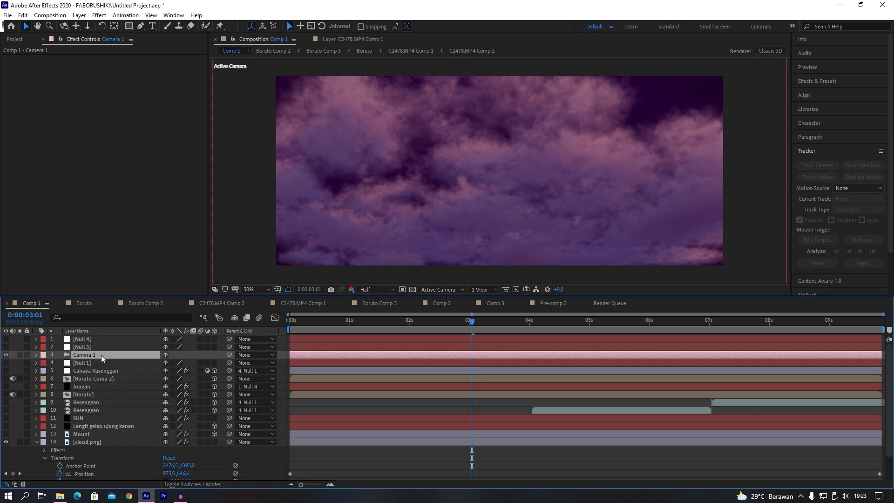
scroll(118, 370, "down", 1)
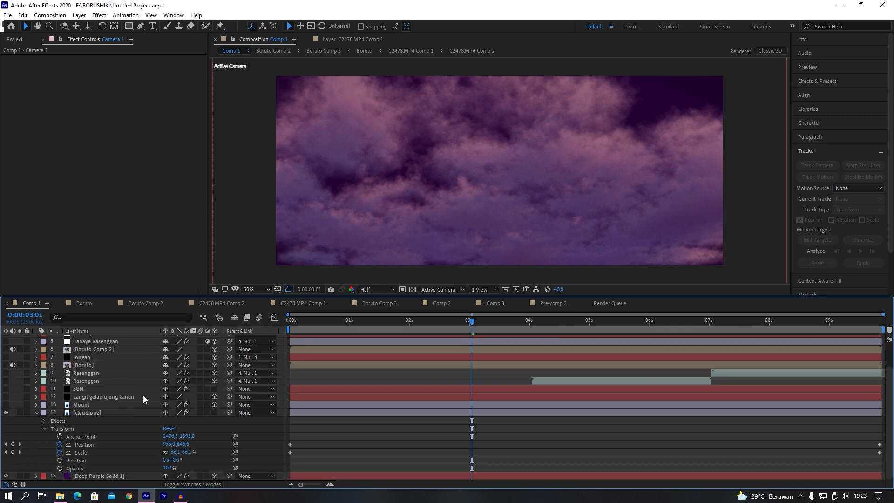
left_click(37, 413)
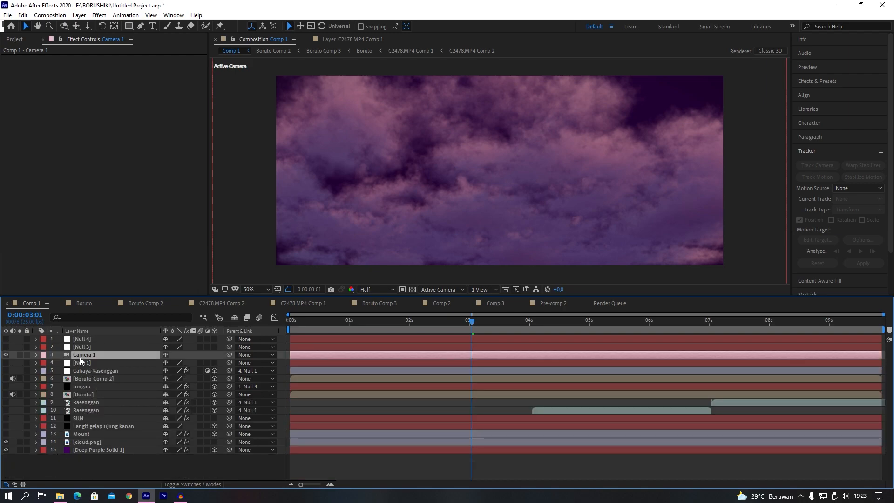
right_click(99, 466)
right_click(78, 468)
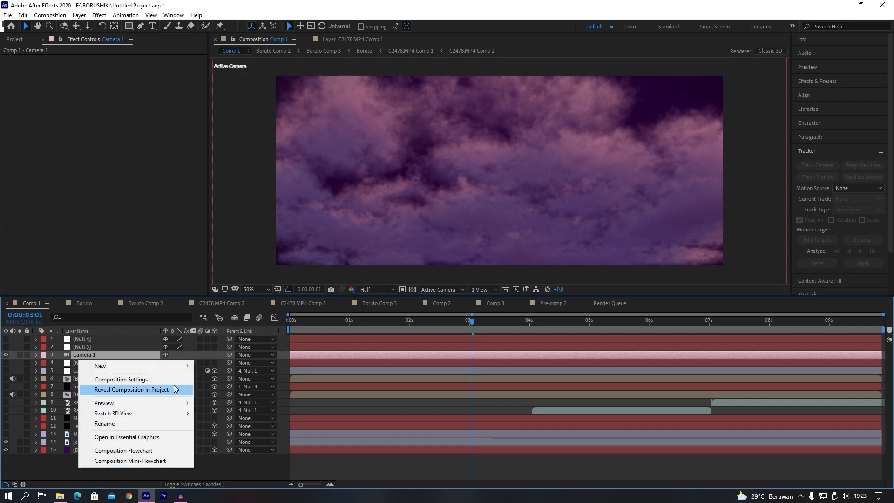
mouse_move(177, 365)
left_click(221, 410)
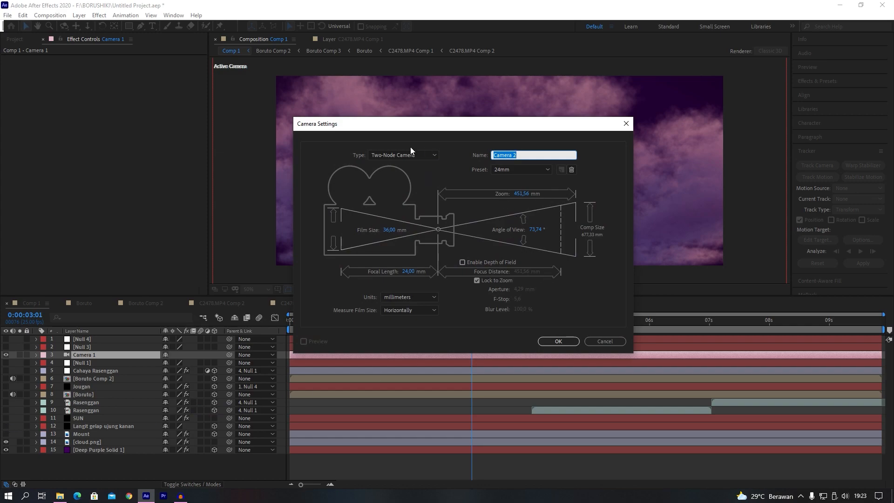
left_click(526, 171)
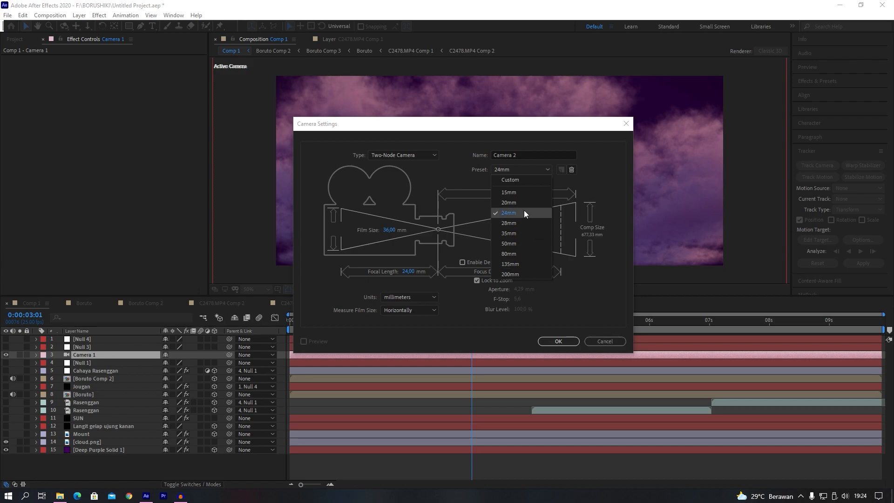
left_click(594, 286)
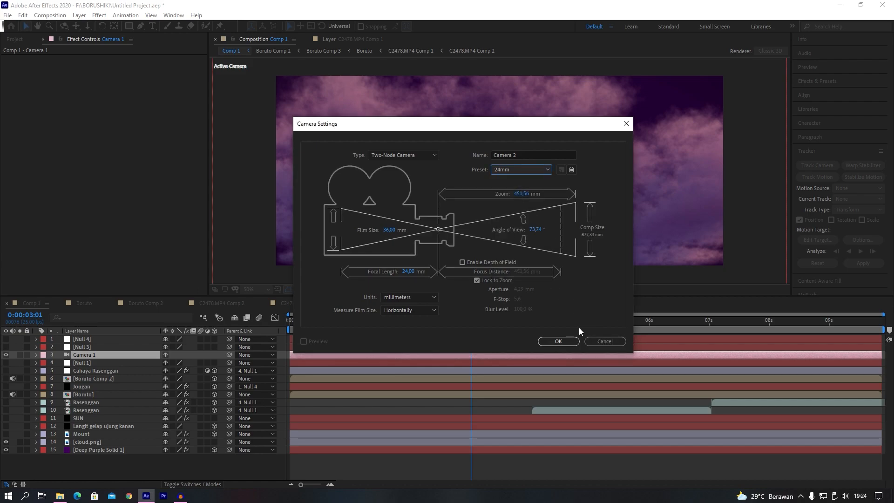
left_click(561, 341)
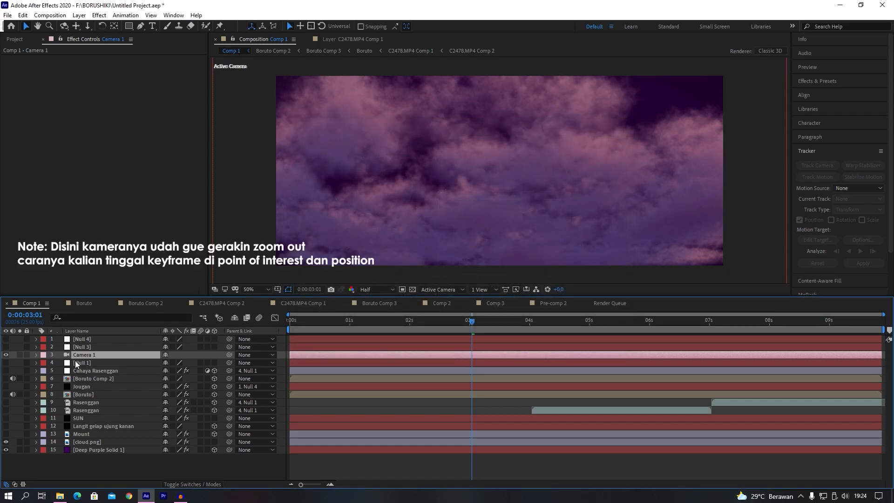
- Move the playhead to 0:00:01:23 and show the composition in two horizontal views
left_click_drag(344, 317, 406, 332)
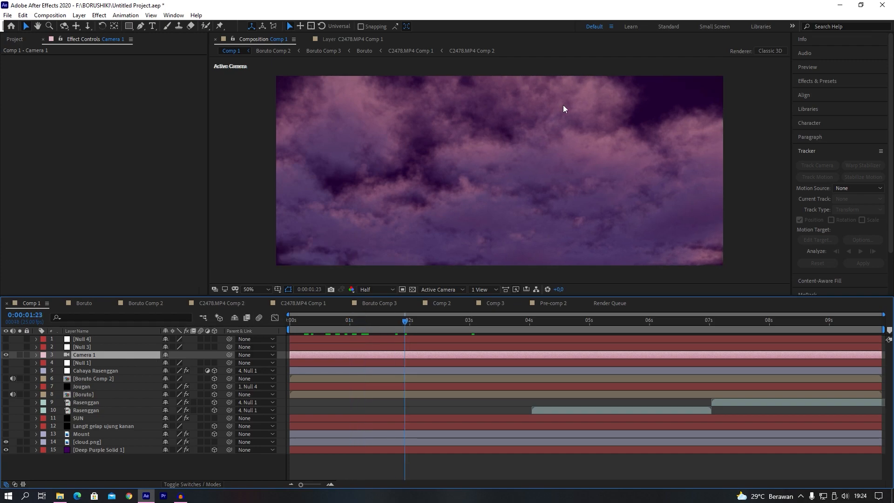
left_click(484, 289)
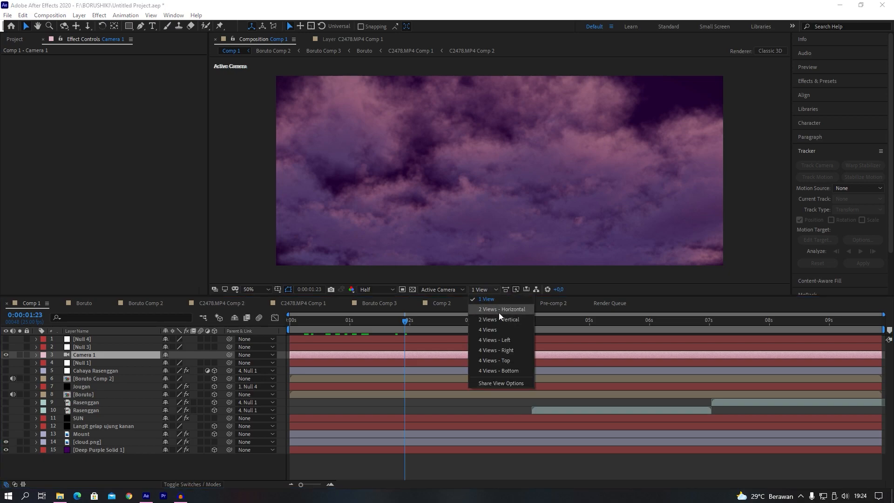
left_click(499, 310)
- Examine the arrangement of the camera and the 3D layers in the Top view
scroll(352, 222, "up", 1)
key("space")
left_click_drag(410, 239, 403, 198)
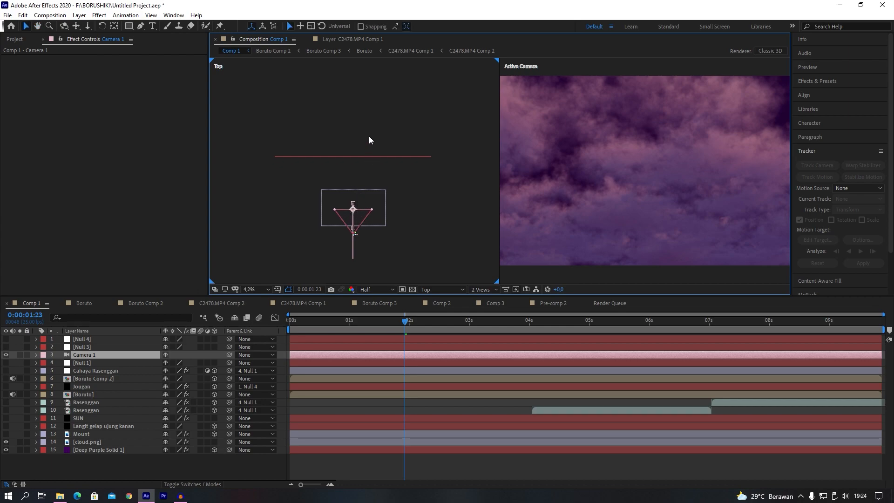
key("space")
left_click_drag(390, 103, 379, 119)
key("space")
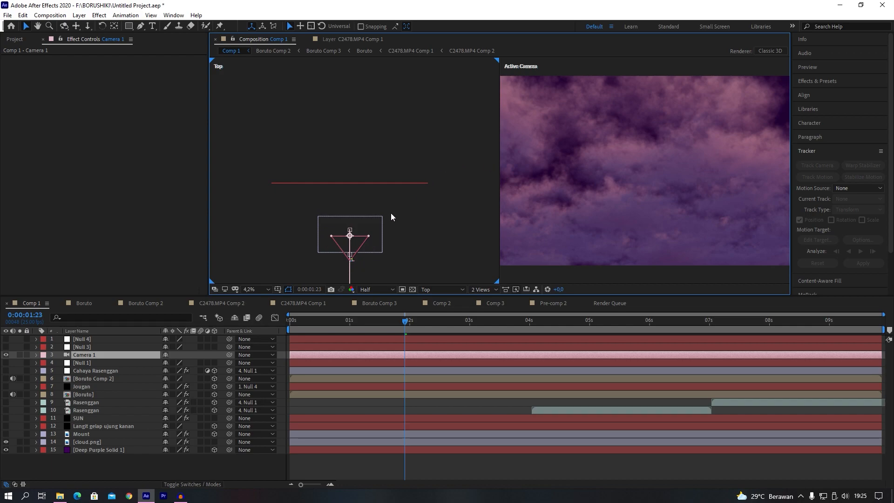
key("h")
left_click_drag(441, 250, 445, 204)
key("v")
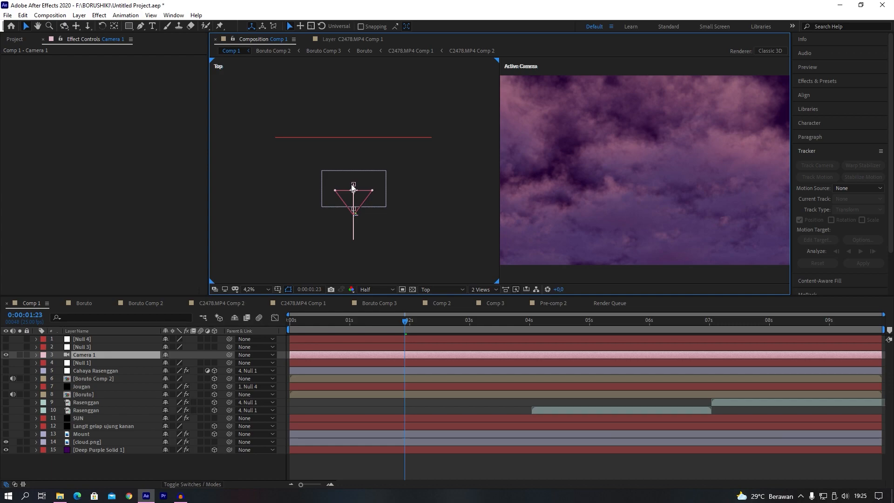
key("space")
left_click_drag(380, 75, 383, 176)
left_click_drag(382, 112, 379, 145)
key("comma")
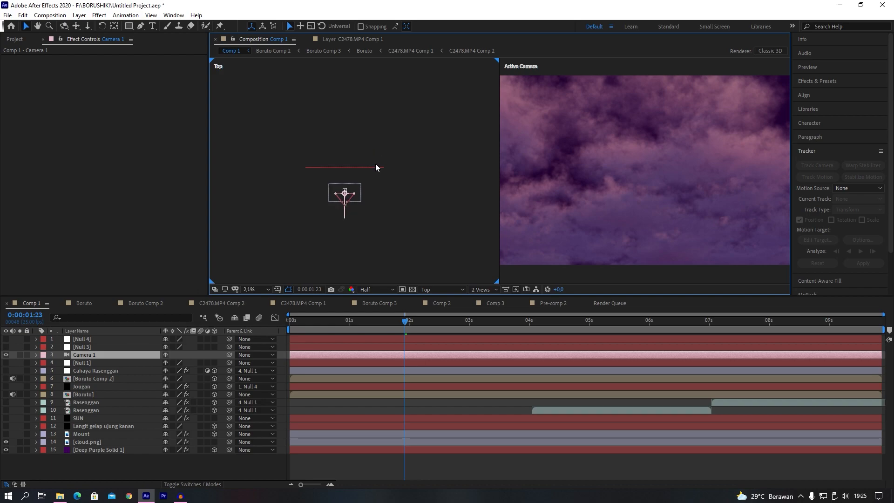
- Select the cloud.png layer and return the composition to a single Active Camera view
left_click(140, 441)
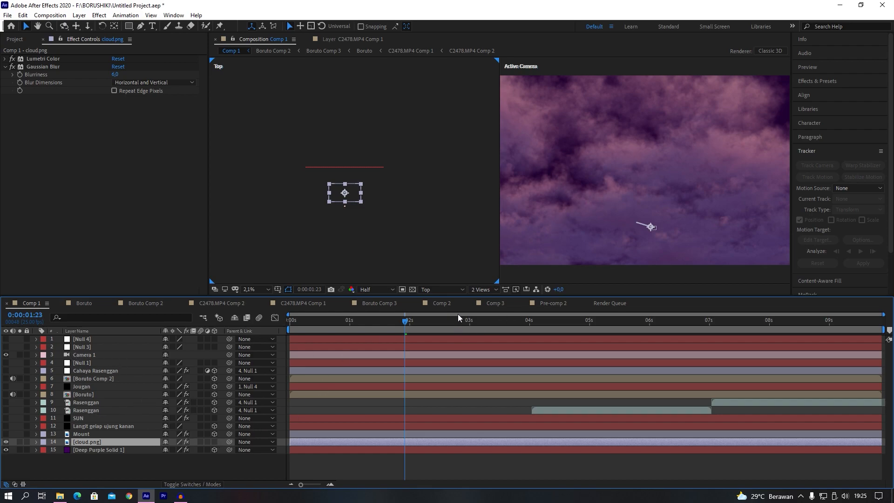
left_click(488, 292)
left_click(485, 307)
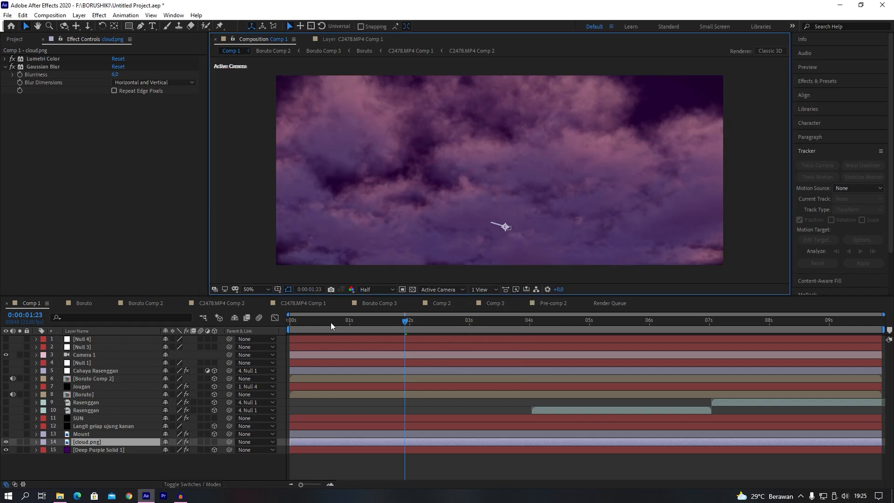
- Reveal the transform properties of cloud.png, scrub through its animation and place the playhead at 0:00:00:04
left_click_drag(337, 320, 309, 351)
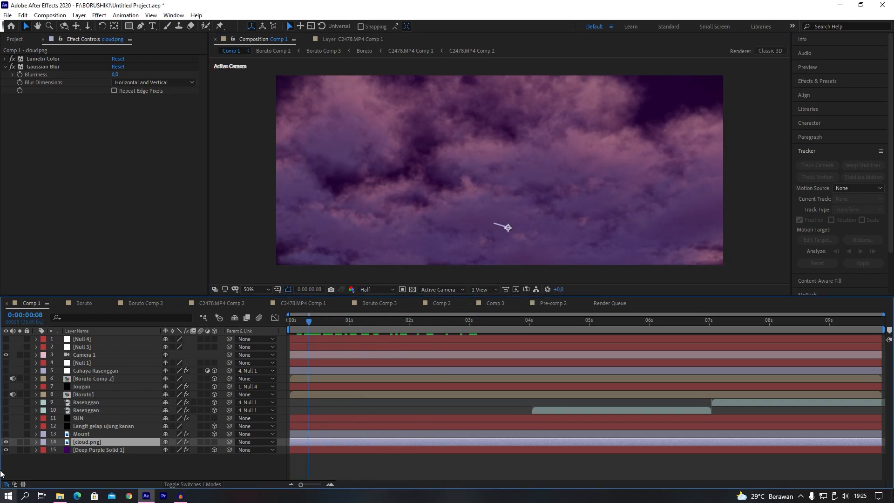
left_click(37, 442)
left_click_drag(298, 322, 344, 339)
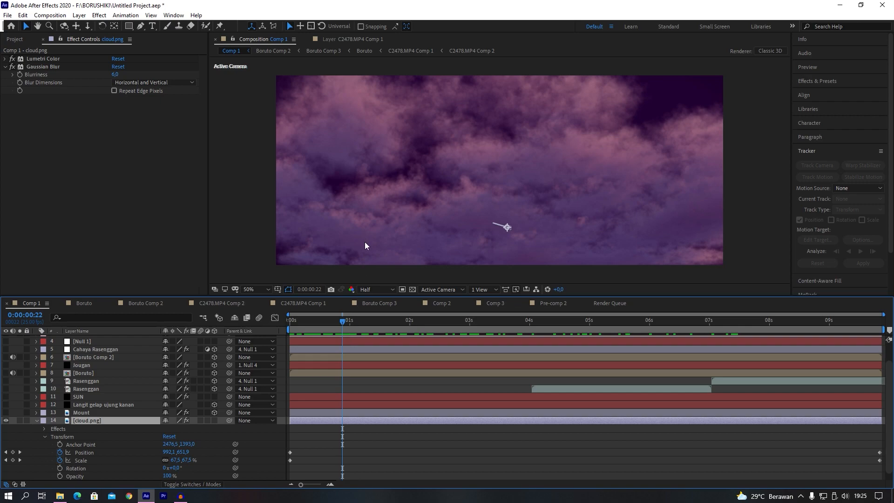
left_click(299, 320)
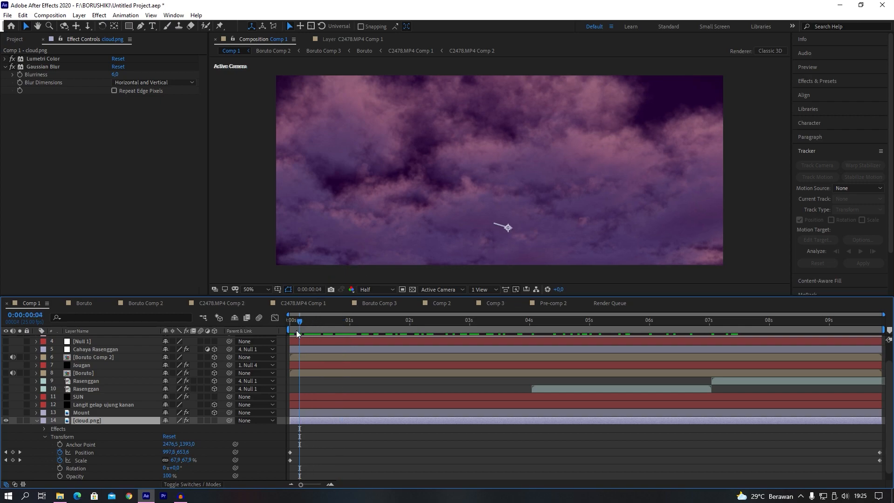
- Turn on the Mount layer and look through its Lumetri Color settings
left_click(97, 413)
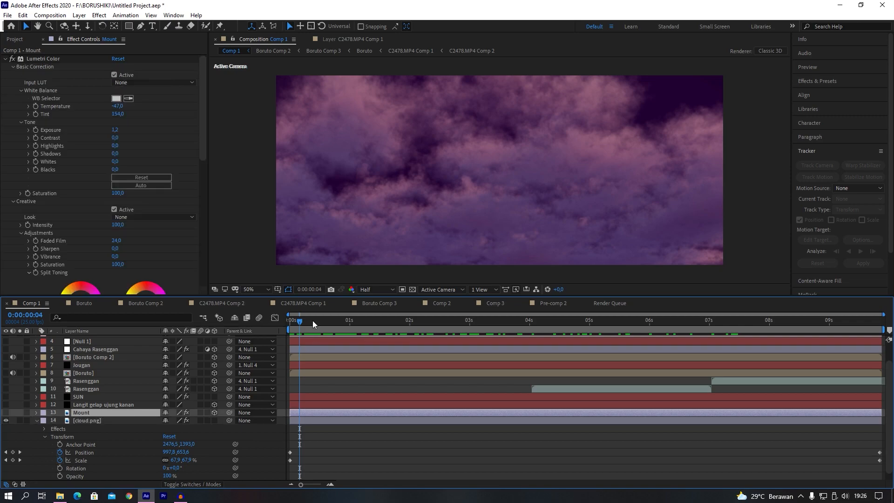
left_click_drag(6, 421, 6, 412)
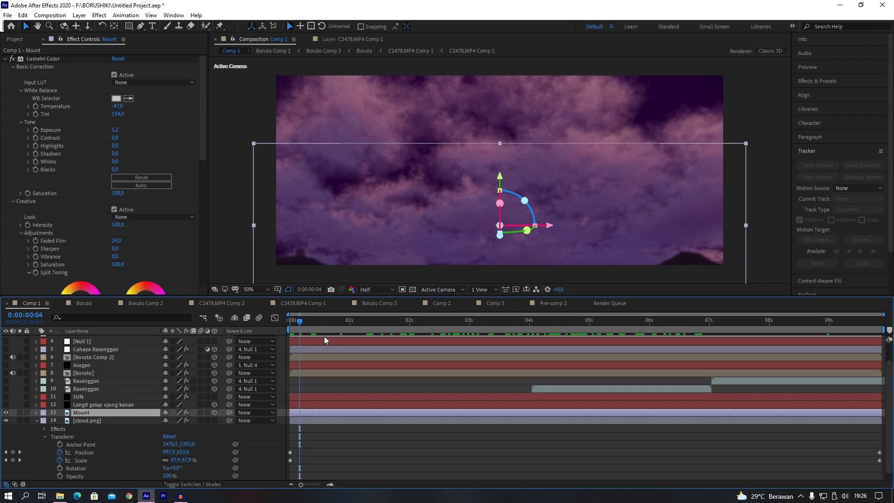
scroll(65, 126, "down", 1)
scroll(65, 128, "up", 1)
scroll(65, 135, "down", 4)
scroll(65, 141, "down", 1)
scroll(28, 97, "up", 4)
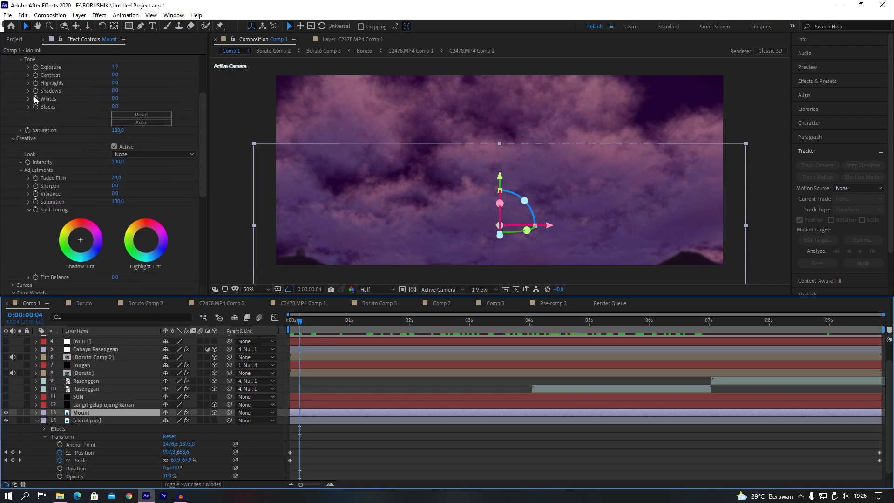
- Collapse Lumetri Color on the Mount layer to view the Gaussian Blur settings, and expand it again
left_click(5, 59)
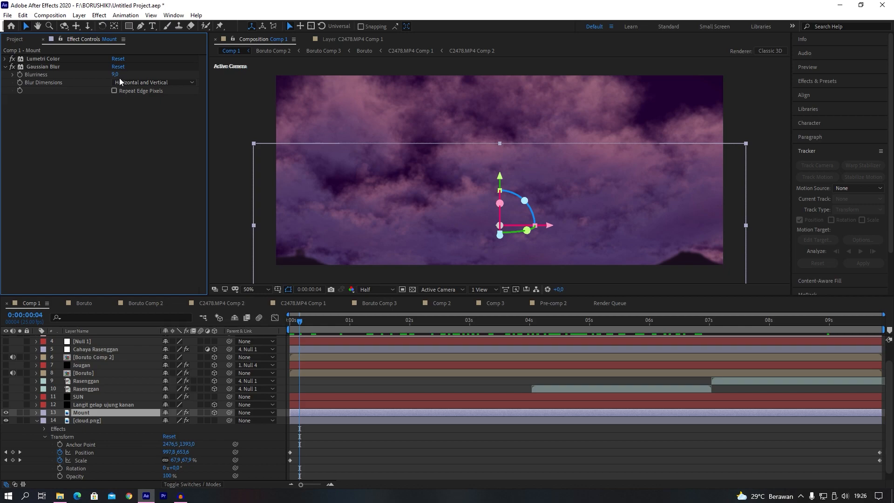
left_click(46, 60)
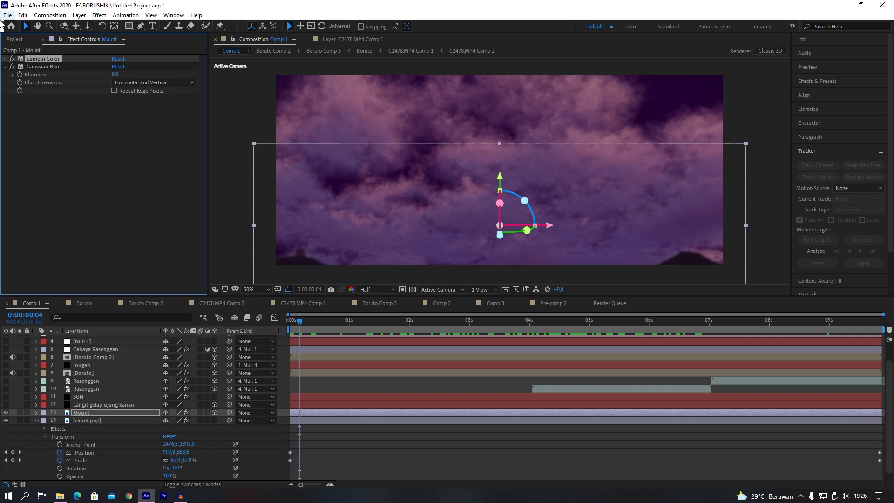
left_click(5, 59)
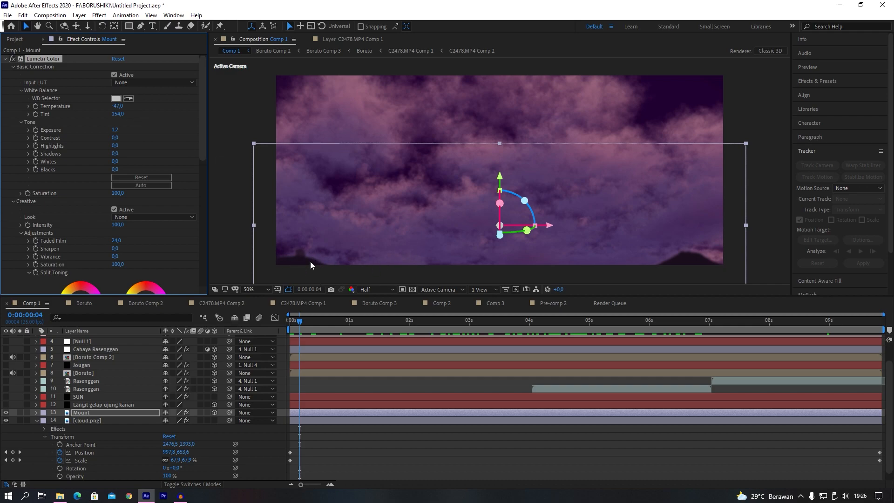
- Move the playhead to 0:00:00:21 and show the composition in two horizontal views
left_click_drag(313, 323, 341, 328)
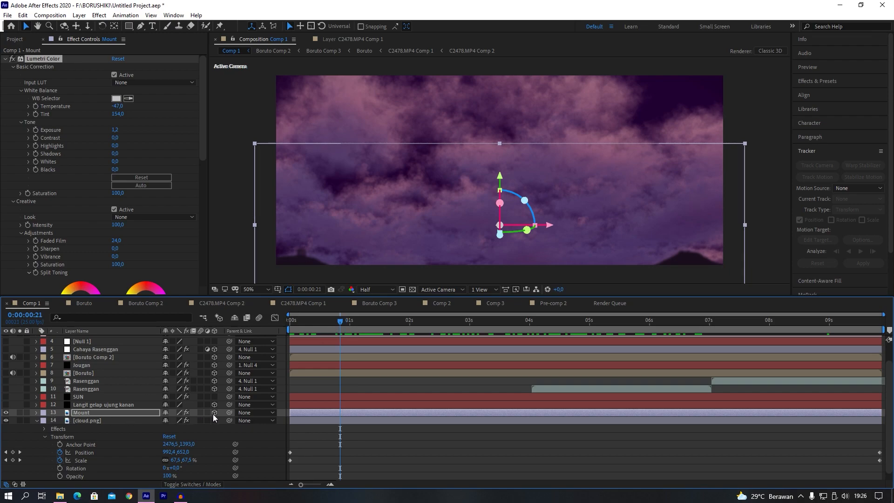
left_click(493, 290)
left_click(493, 310)
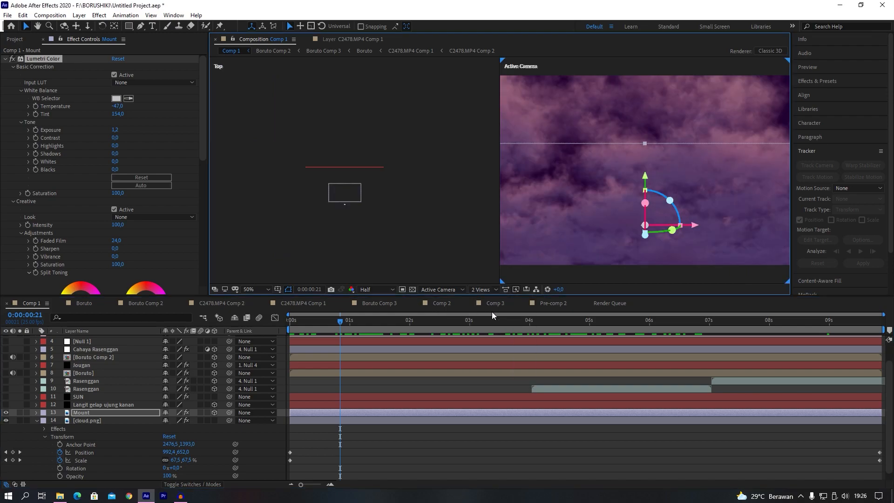
- Bring the Mount layer into sight in the Top view and select Camera 1
left_click_drag(396, 111, 397, 209)
left_click_drag(408, 148, 417, 183)
scroll(417, 183, "down", 1)
key("space")
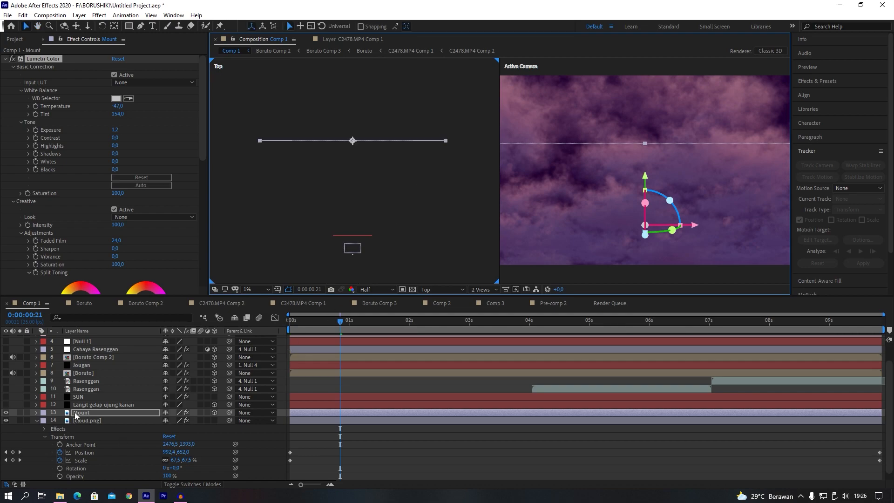
scroll(90, 347, "up", 1)
left_click(88, 353)
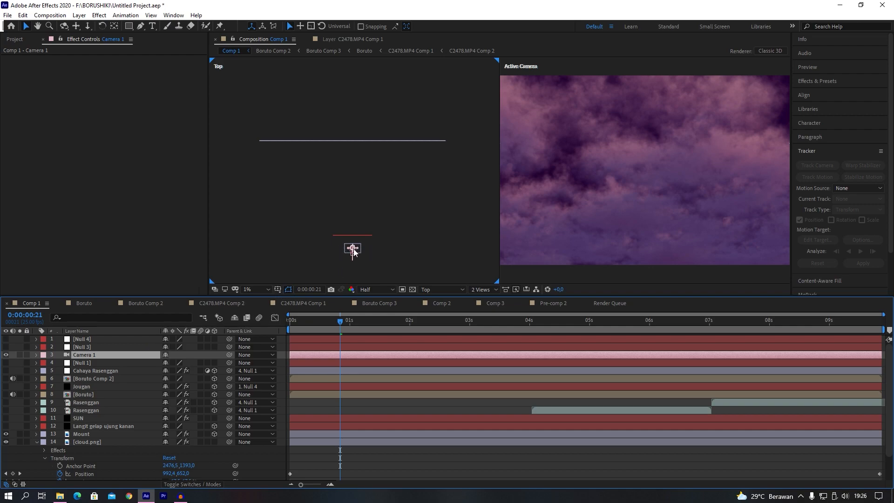
- Examine the distances between the camera, the dark solid and the Mount layer in the Top view
scroll(367, 253, "up", 1)
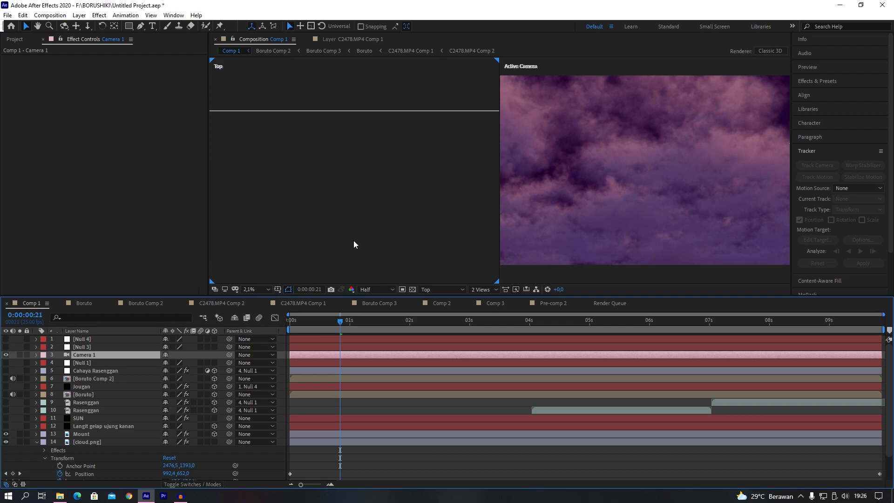
left_click_drag(351, 257, 372, 174)
left_click_drag(397, 231, 385, 219)
key("v")
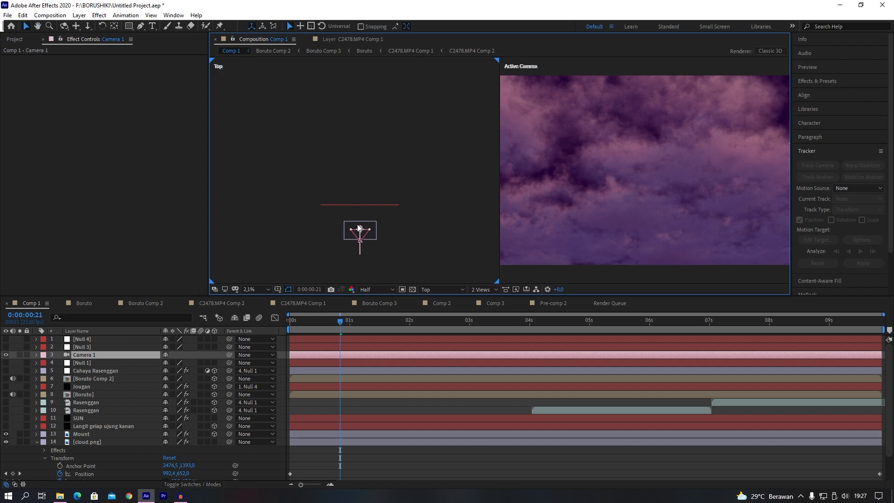
key("h")
left_click_drag(340, 160, 343, 210)
key("v")
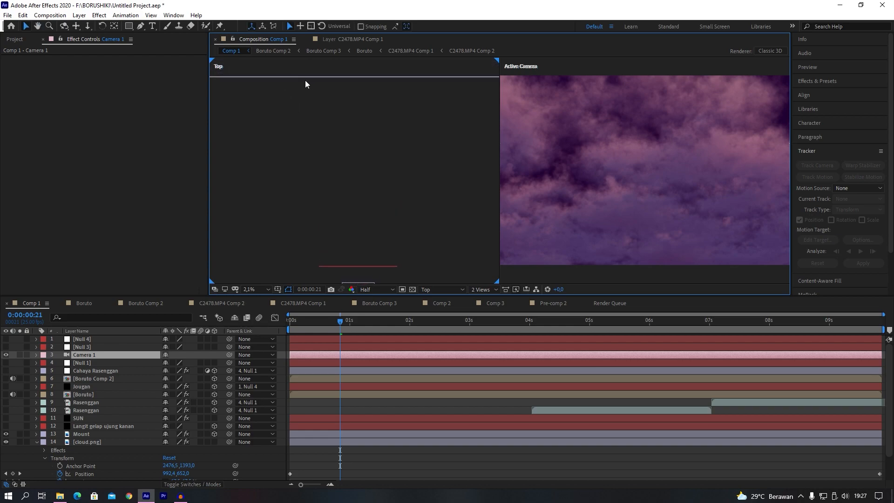
key("space")
mouse_move(364, 219)
left_mouse_down()
mouse_move(355, 179)
mouse_move(360, 233)
left_mouse_up()
left_click_drag(369, 178, 367, 197)
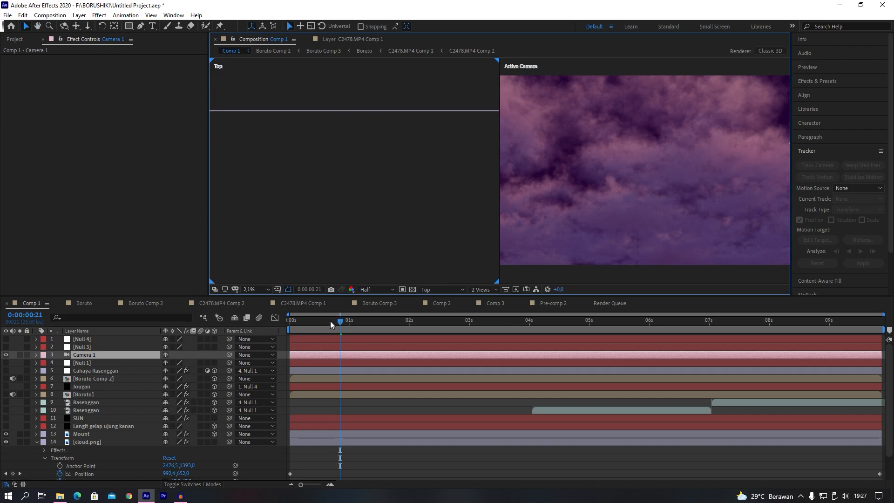
key("space")
left_click_drag(352, 226, 352, 177)
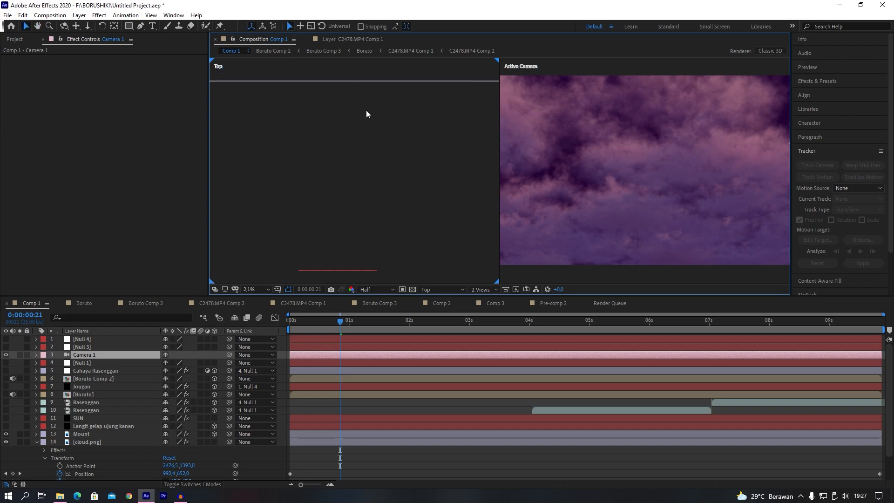
key("space")
left_click_drag(349, 236, 366, 222)
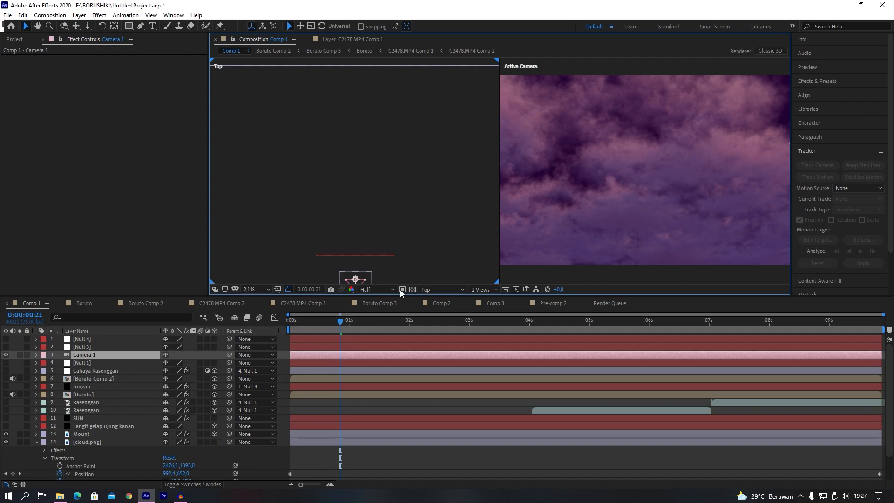
- Return the composition to a single Active Camera view and select the Mount layer
left_click(483, 290)
left_click(484, 310)
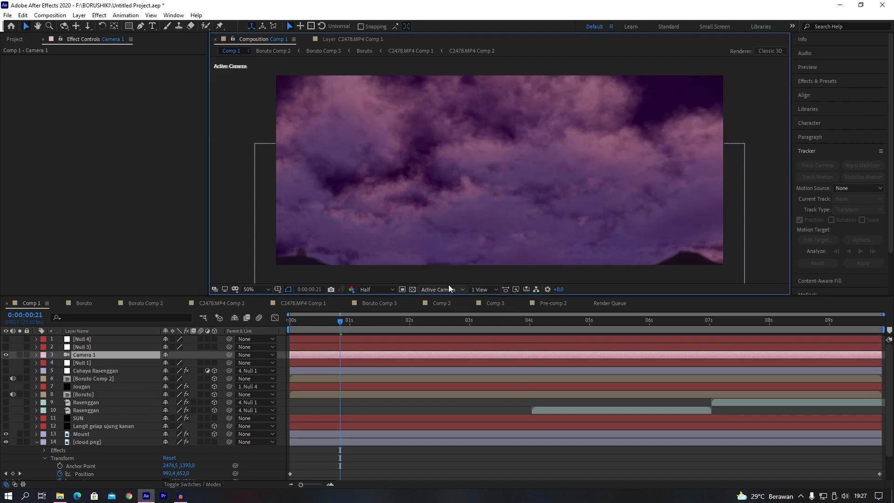
left_click(261, 289)
left_click(264, 300)
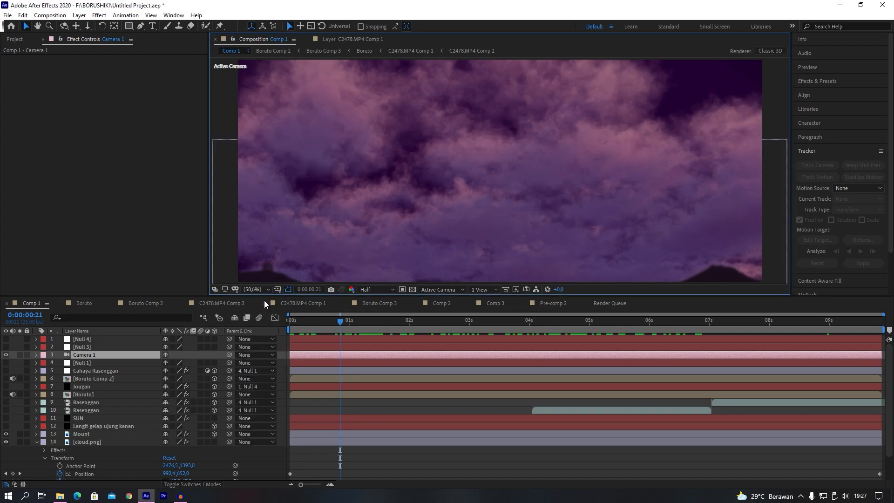
left_click(83, 433)
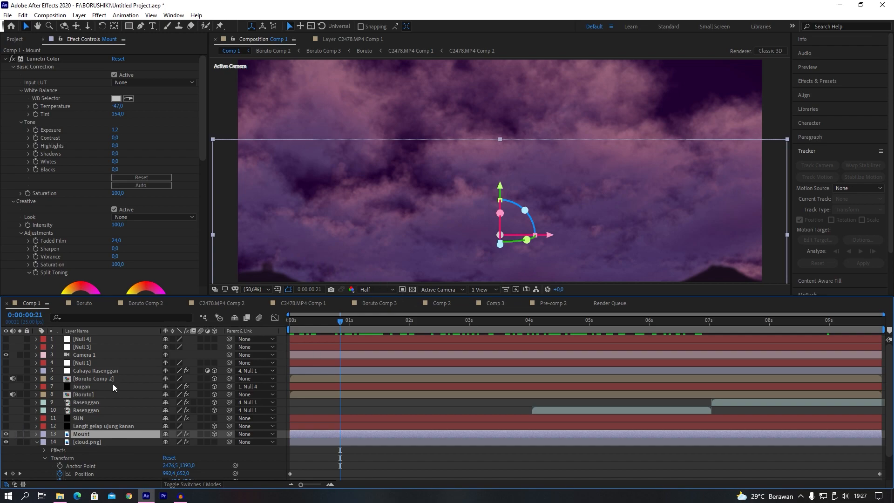
scroll(453, 224, "down", 1)
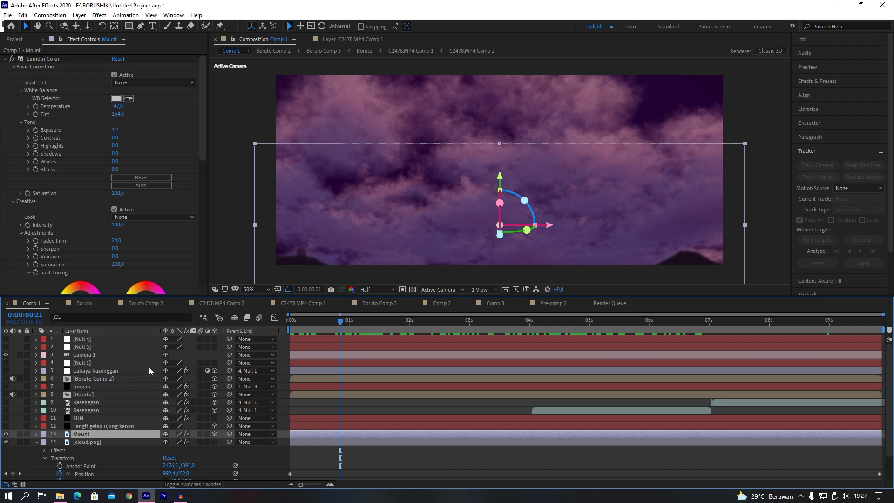
- Turn on the Langit gelap ujung kanan layer and select it to show its full mask outline at 25% magnification
left_click(6, 425)
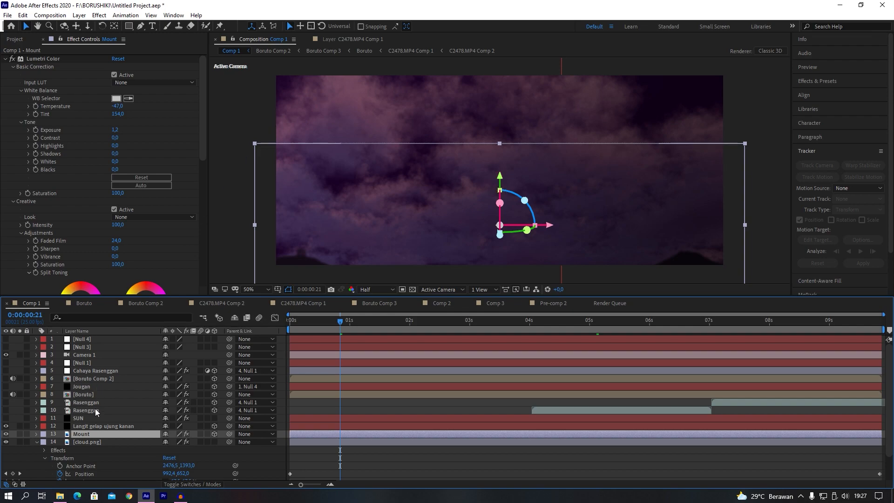
left_click(95, 423)
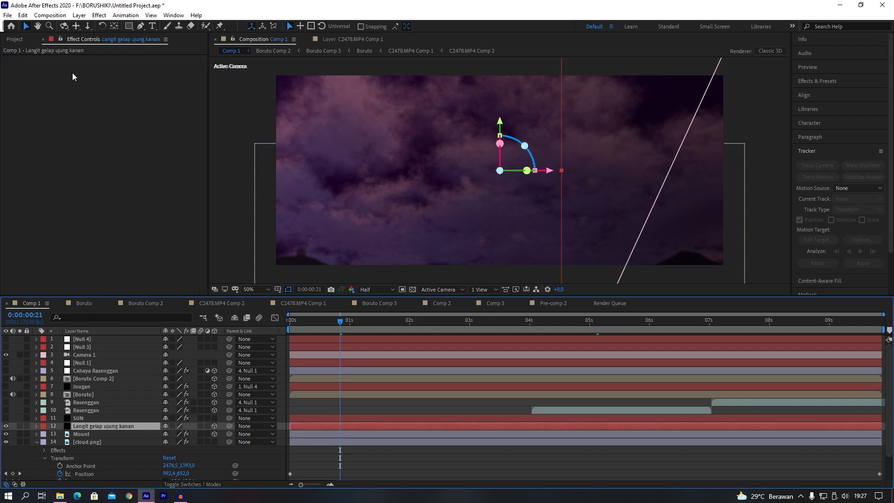
left_click(105, 433)
left_click(106, 426)
key("comma")
scroll(111, 425, "down", 2)
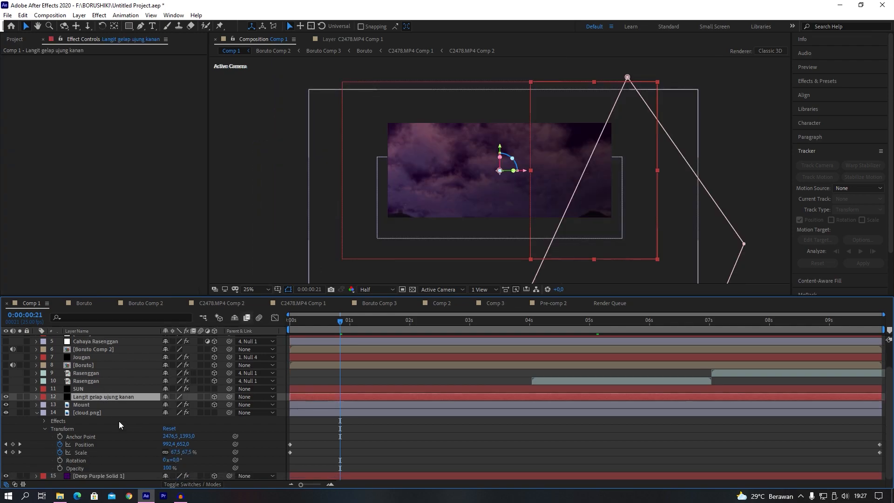
- Select Deep Purple Solid 1 and collapse the properties of cloud.png
left_click(84, 477)
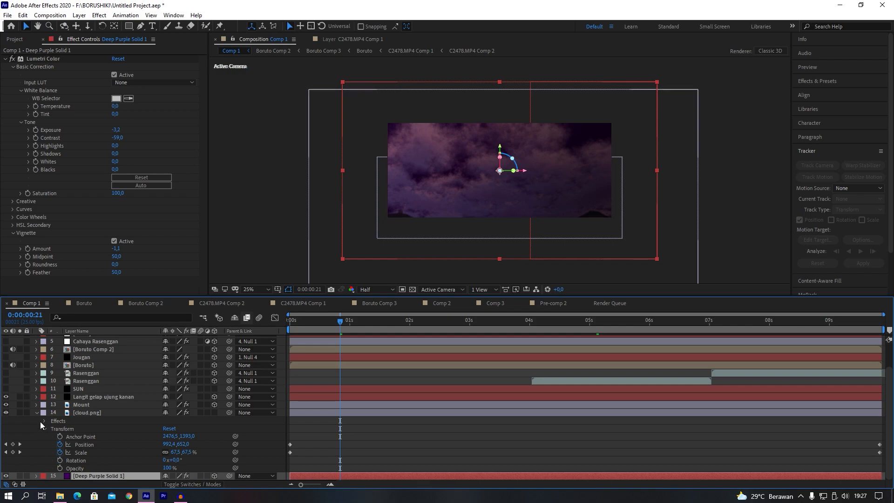
left_click(37, 415)
right_click(90, 467)
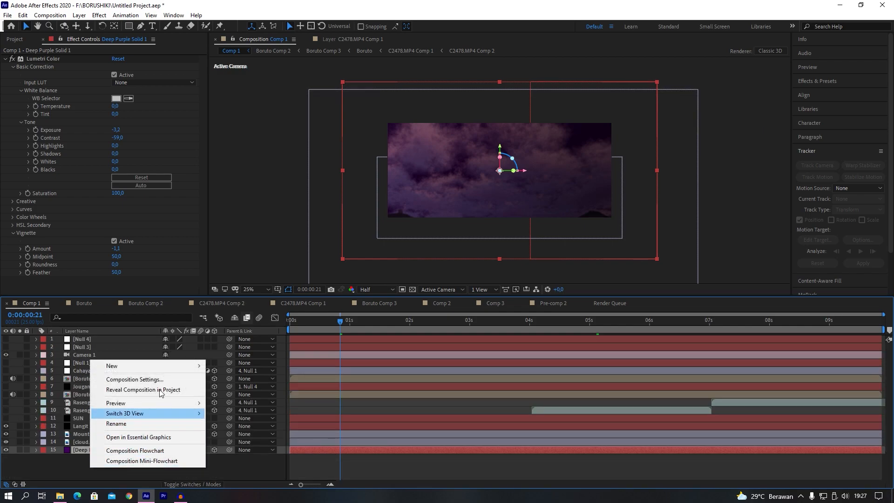
mouse_move(191, 367)
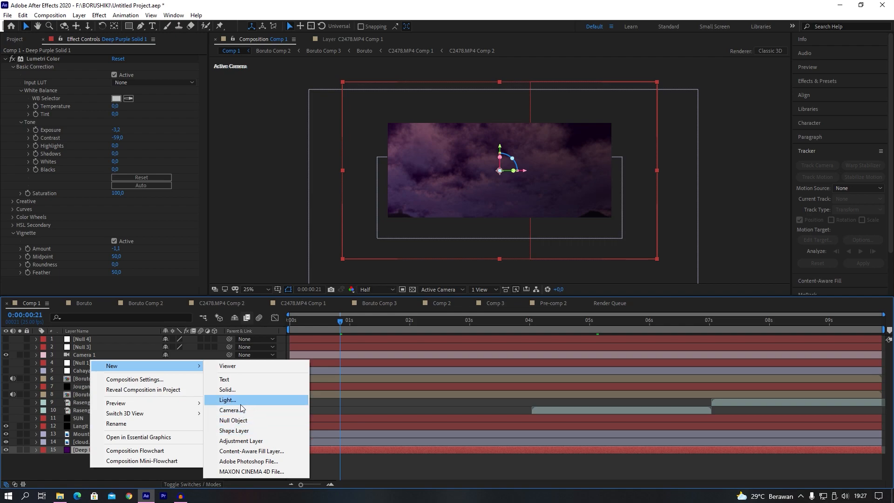
left_click(240, 390)
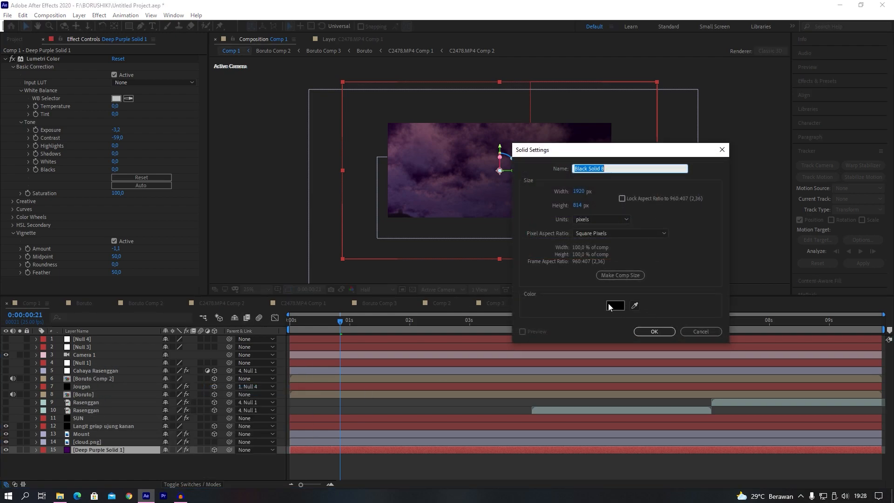
left_click(700, 331)
- Select the Langit gelap ujung kanan layer and reveal its mask and transform properties
left_click(89, 424)
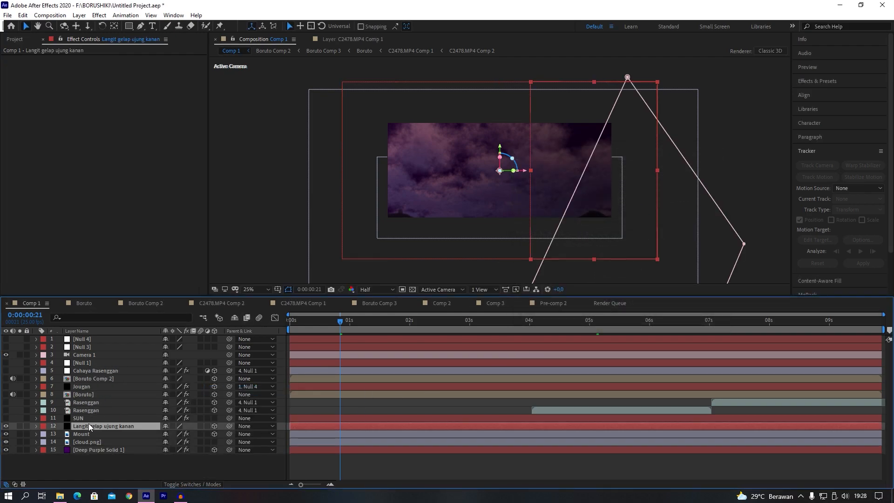
left_click_drag(568, 193, 466, 164)
key("v")
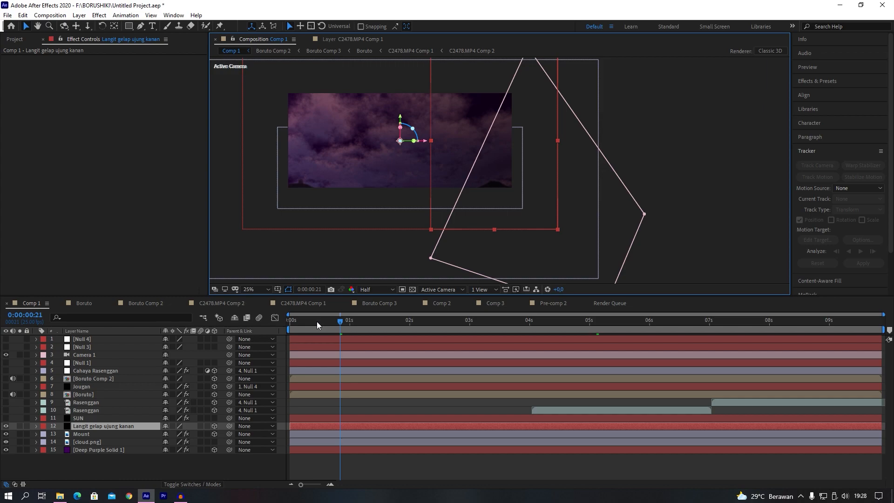
left_click(35, 426)
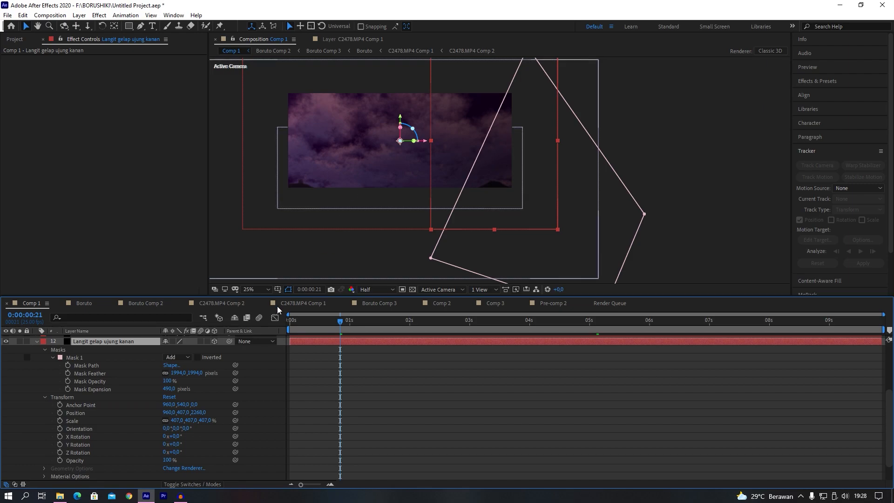
- Collapse the Langit gelap ujung kanan properties and turn on the SUN layer, showing the composition at 50% magnification
left_click(37, 345)
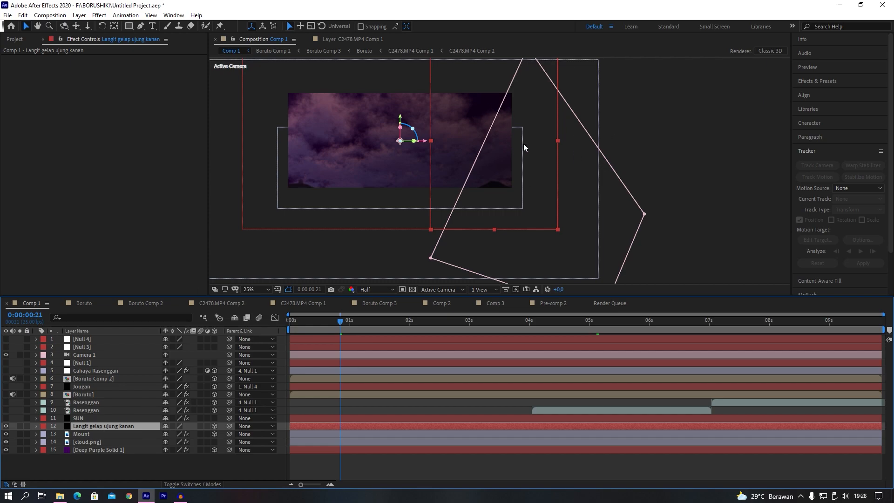
left_click_drag(448, 158, 457, 180)
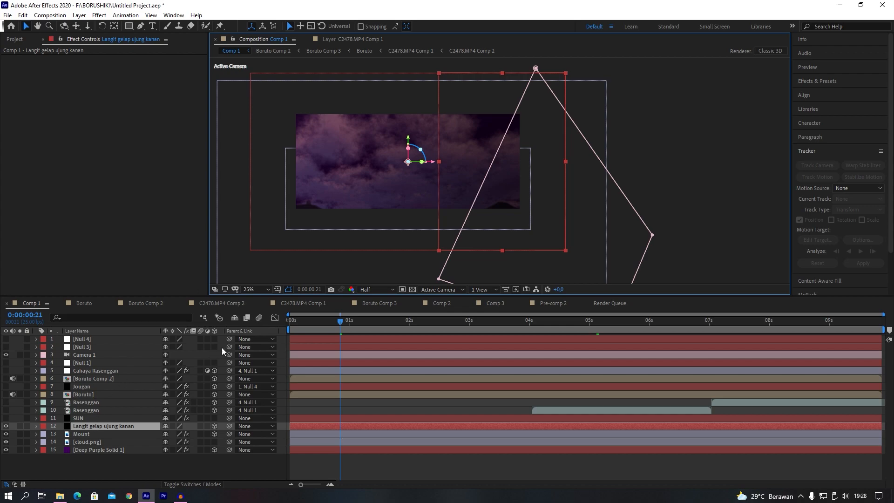
left_click(79, 418)
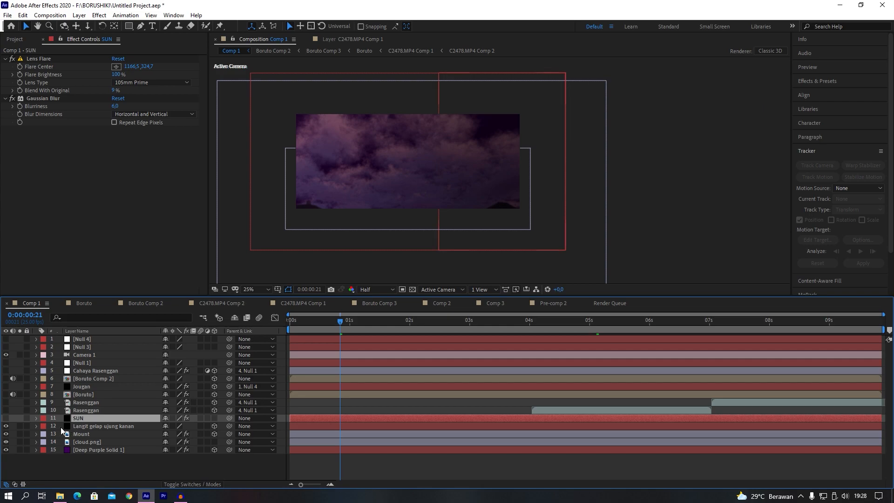
left_click(6, 418)
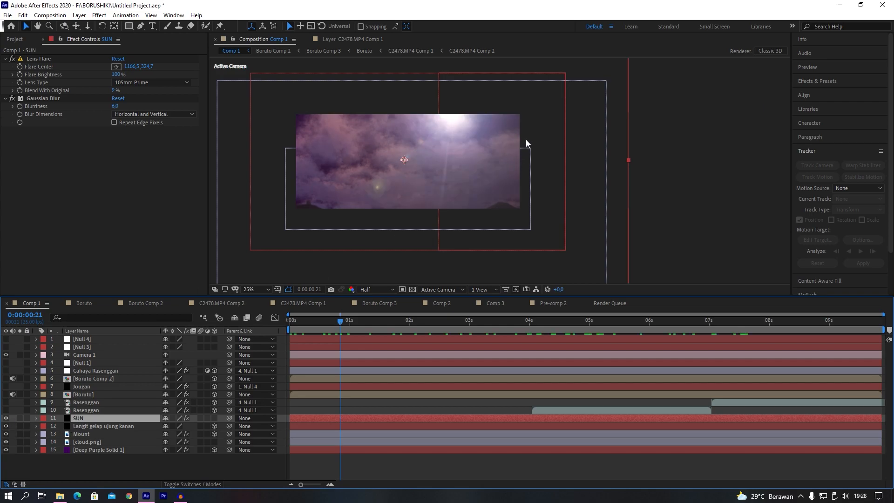
key("period")
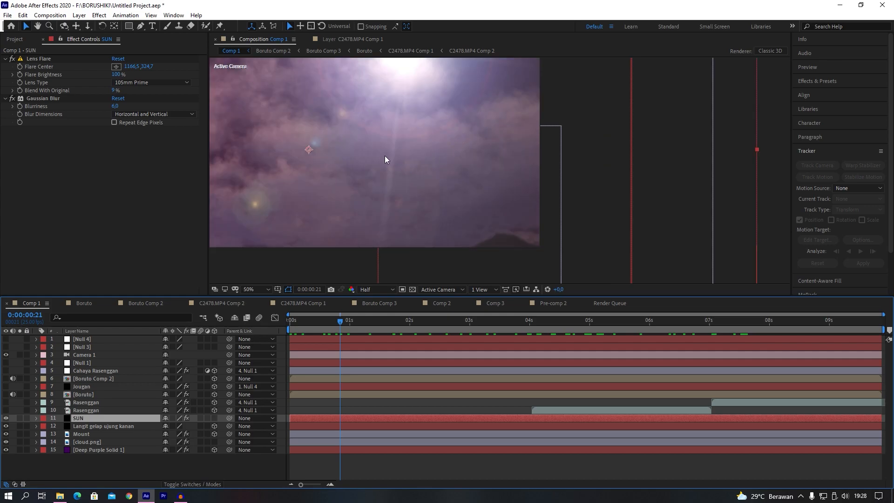
left_click_drag(365, 149, 513, 180)
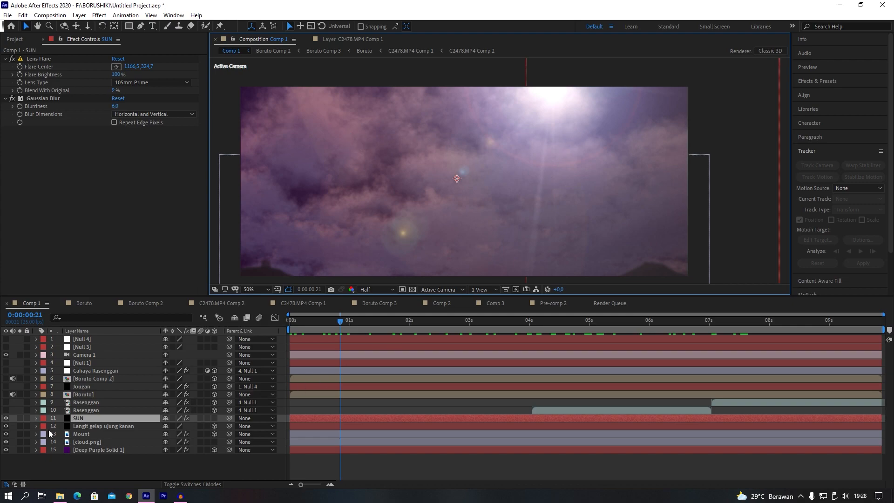
- Inspect the SUN layer's Scale keyframe animation by scrubbing through the composition, ending at 0:00:00:13 with the layer's properties collapsed
left_click(35, 419)
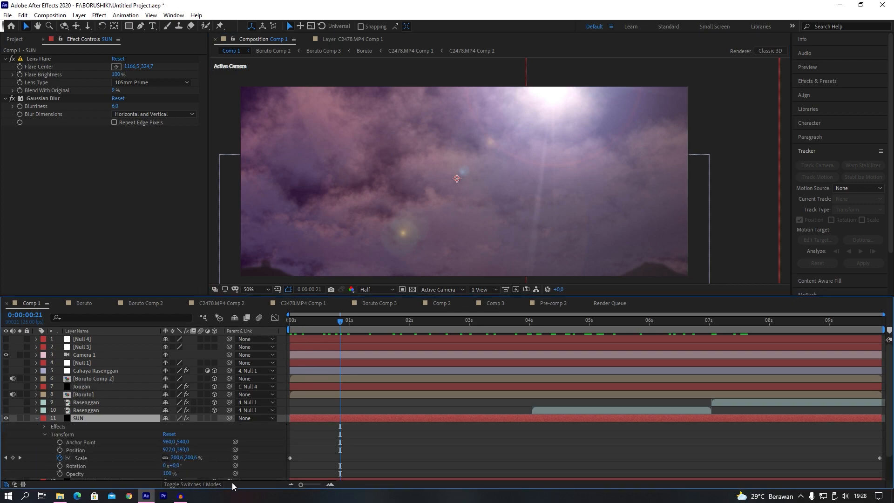
key("Home")
left_click_drag(316, 324, 880, 326)
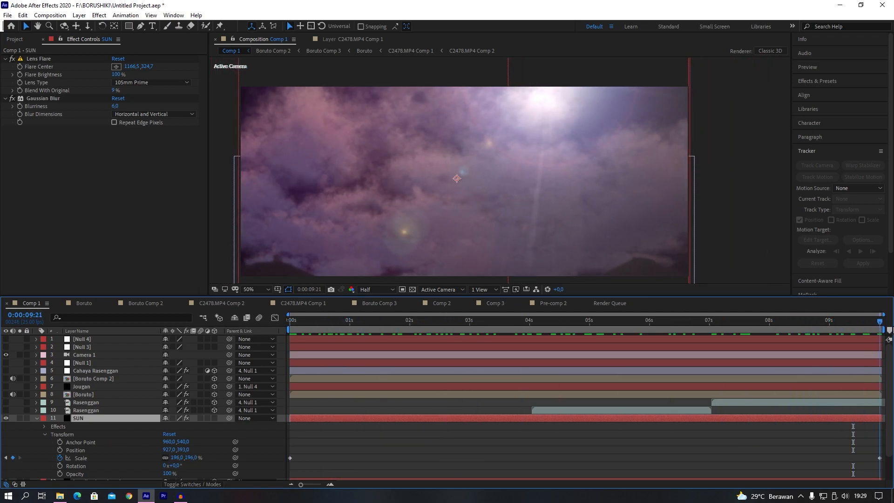
left_click_drag(306, 320, 424, 372)
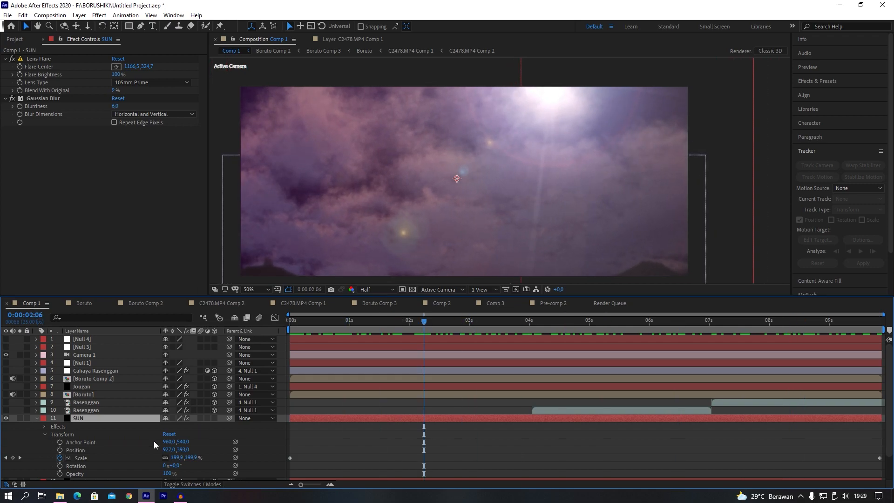
left_click(36, 418)
left_click(320, 320)
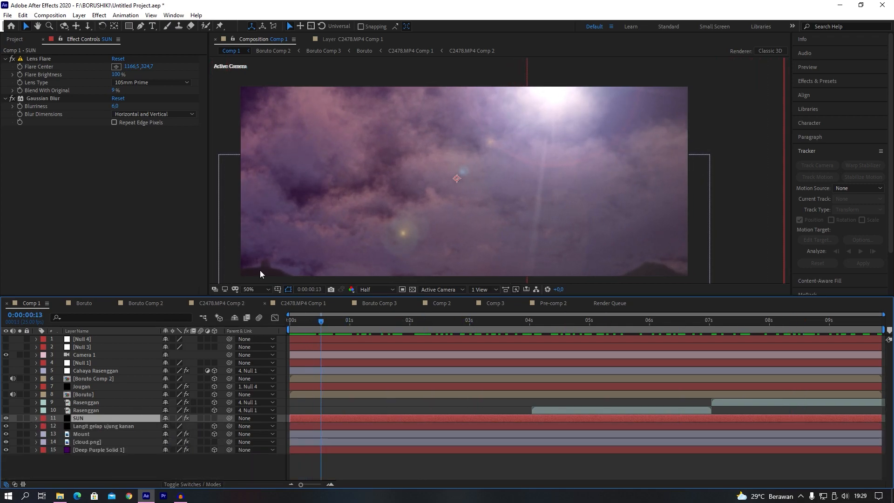
- Search the available effects for "lens" to locate the Lens Flare used on the SUN layer, keeping that layer selected
left_click(32, 60)
left_click(818, 82)
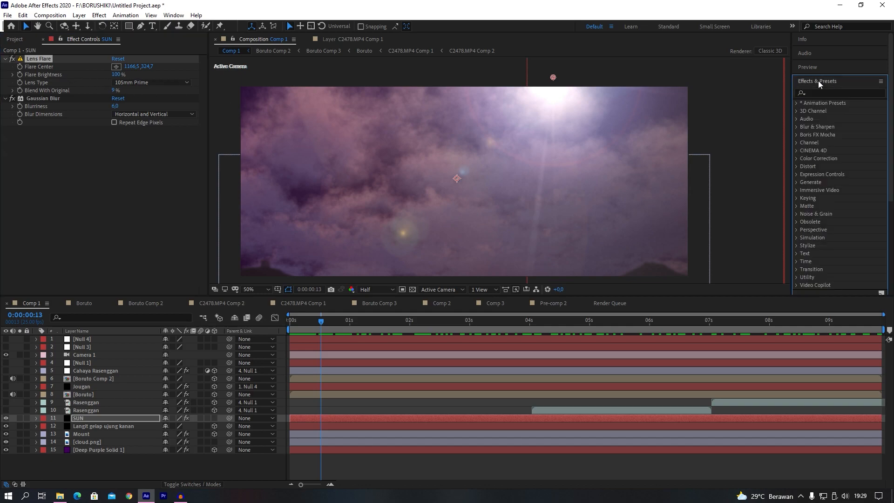
left_click(823, 94)
type("l")
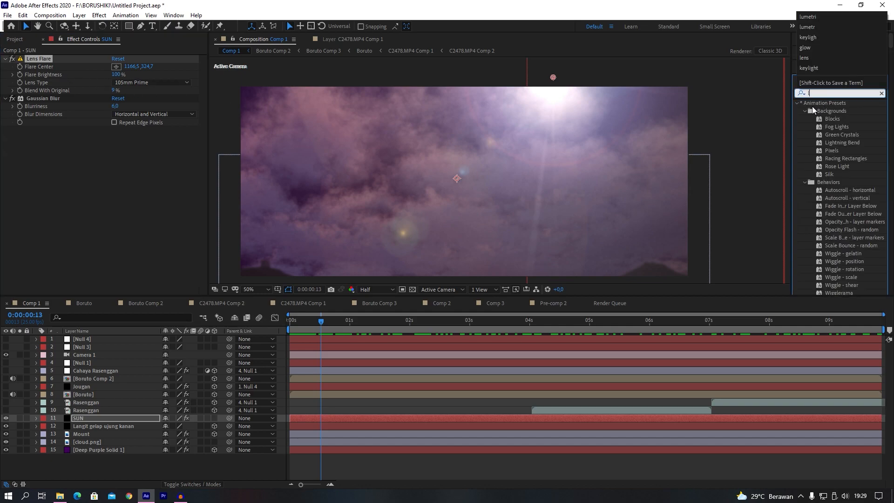
type("ens")
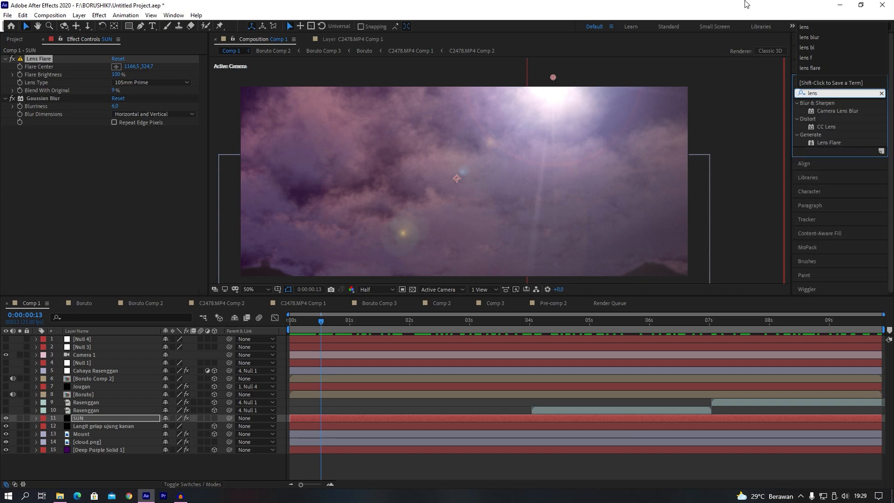
left_click(175, 465)
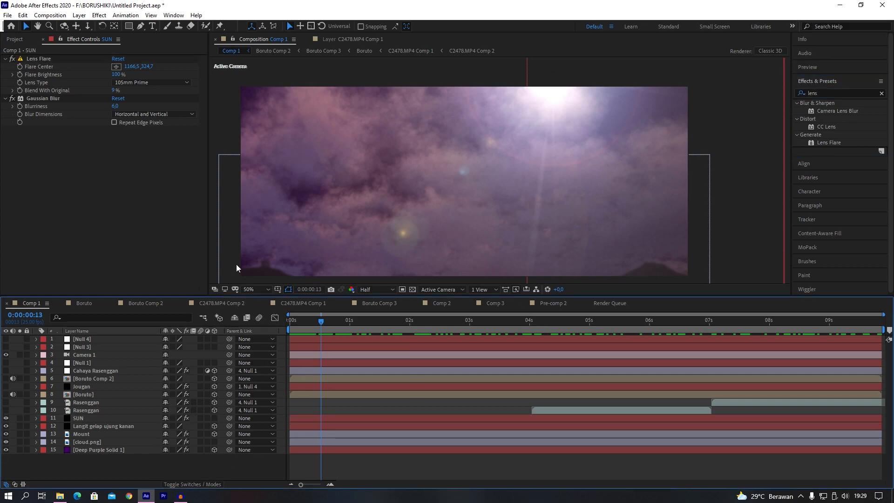
left_click(80, 418)
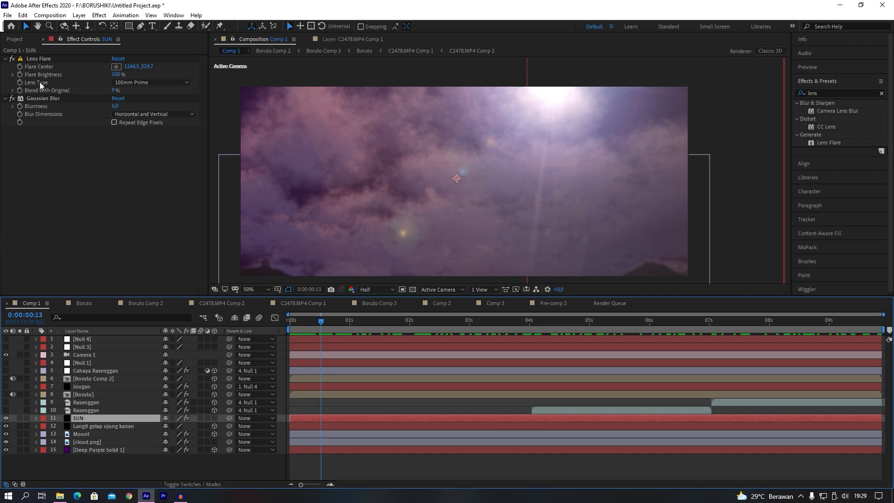
right_click(89, 467)
mouse_move(150, 367)
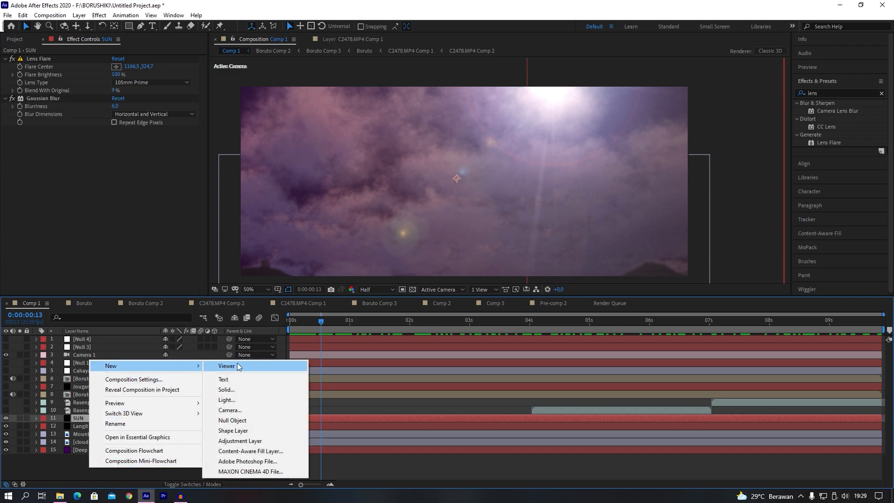
left_click(241, 391)
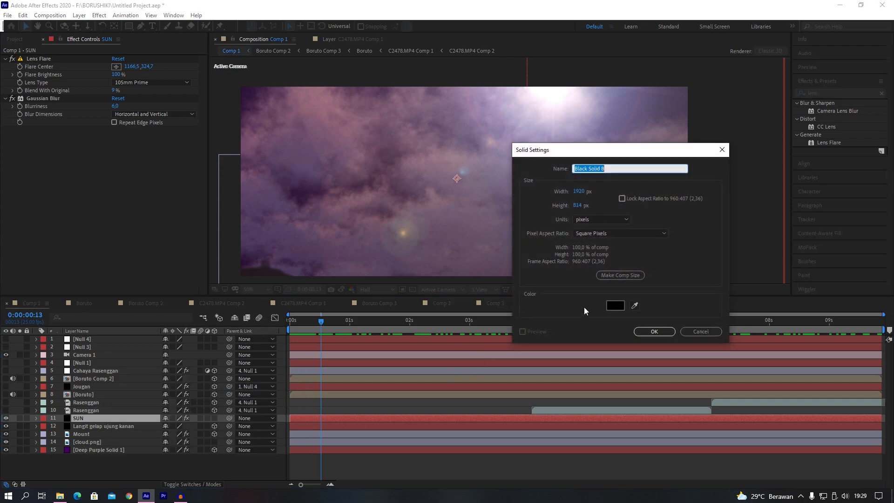
left_click(694, 330)
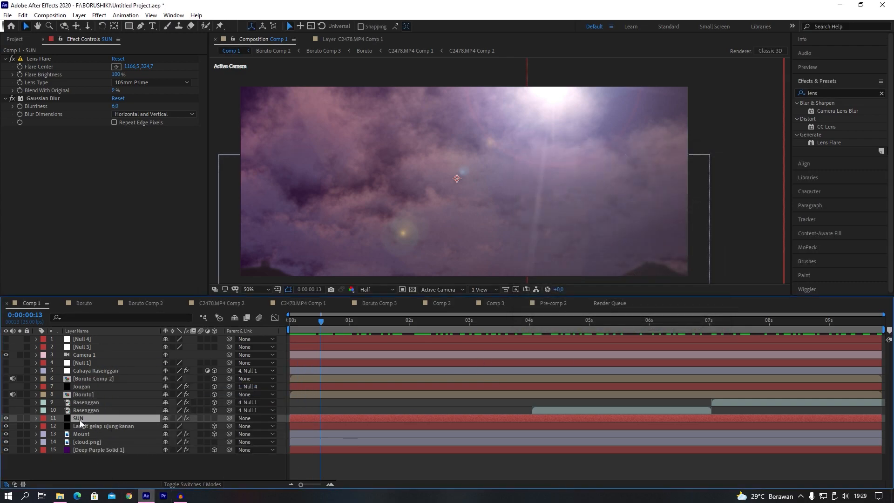
- Set the SUN layer's blending mode to Normal and disable its Lens Flare and Gaussian Blur effects to expose the plain solid
left_click(191, 484)
left_click(177, 420)
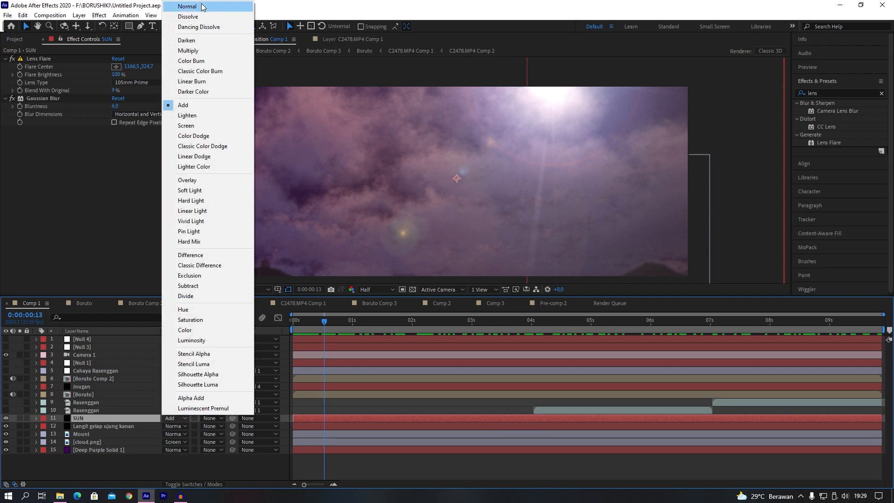
left_click(187, 6)
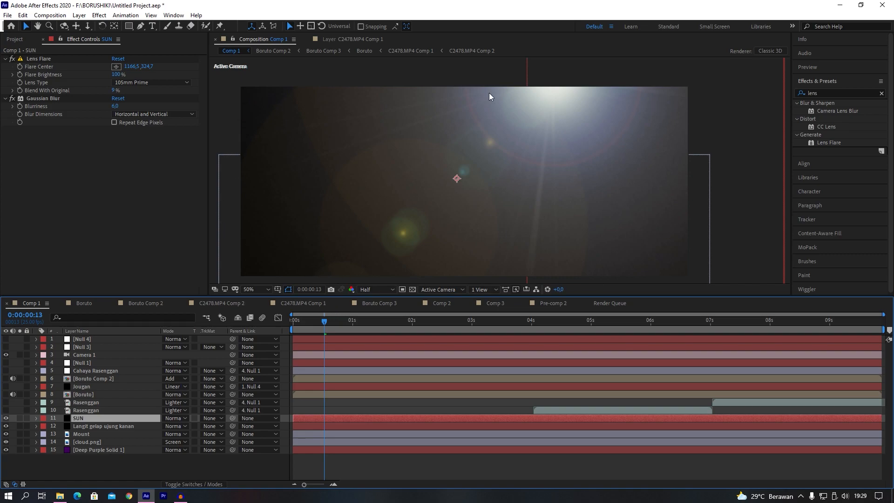
left_click(12, 59)
left_click(12, 98)
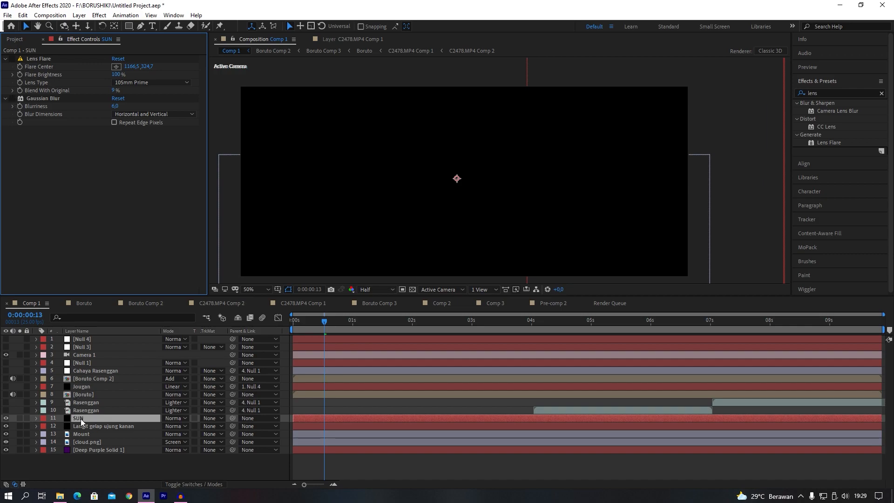
- Re-enable Lens Flare and Gaussian Blur on the SUN layer and set its blending mode back to Add
left_click(12, 59)
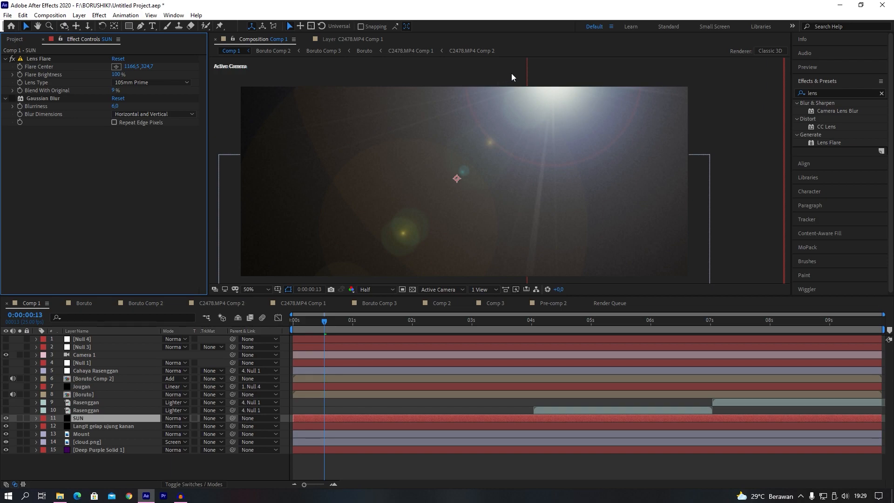
left_click(11, 98)
left_click(176, 419)
left_click(203, 108)
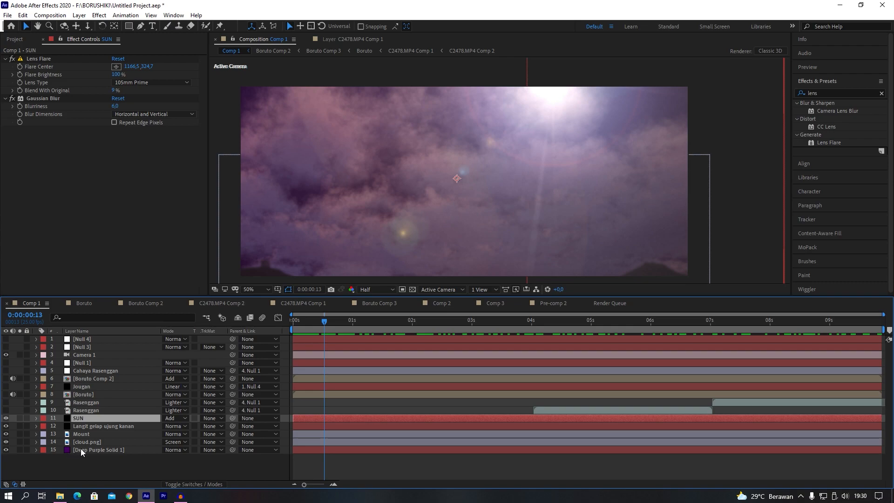
right_click(84, 462)
mouse_move(186, 360)
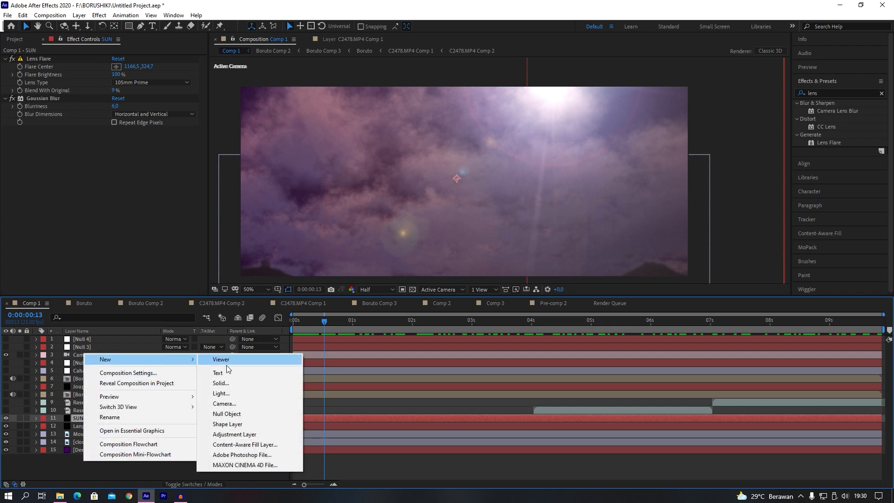
left_click(244, 386)
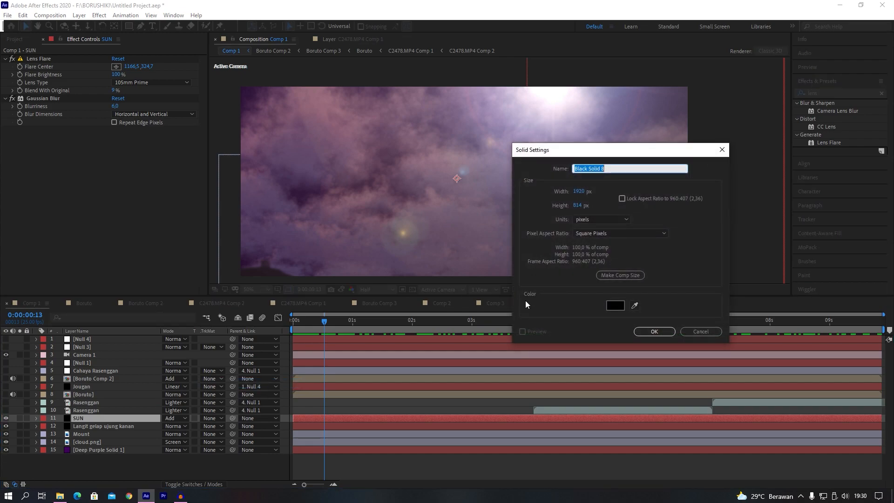
left_click(695, 331)
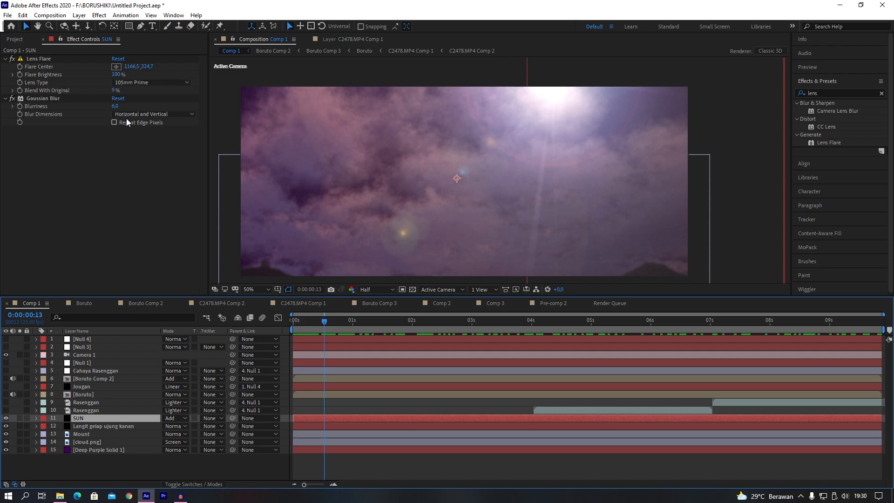
- Try the 50-300mm Zoom and 35mm Prime lens types on the SUN layer's Lens Flare, then return it to 105mm Prime
left_click(139, 82)
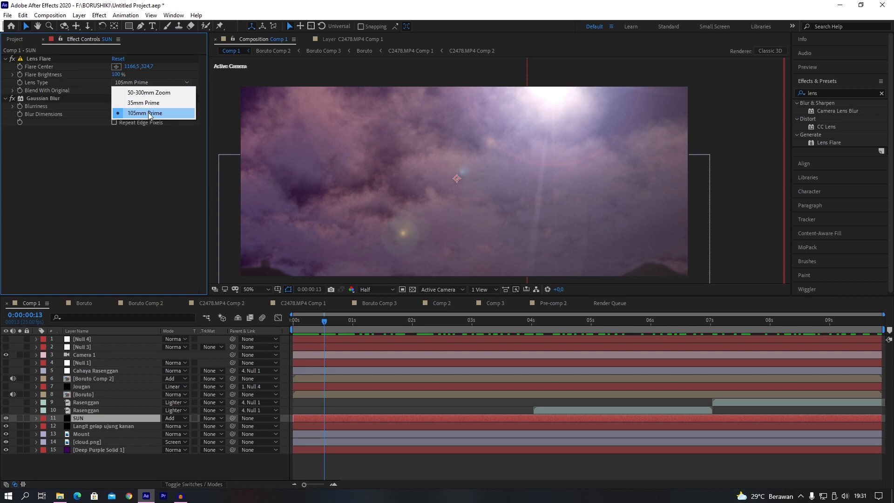
left_click(155, 96)
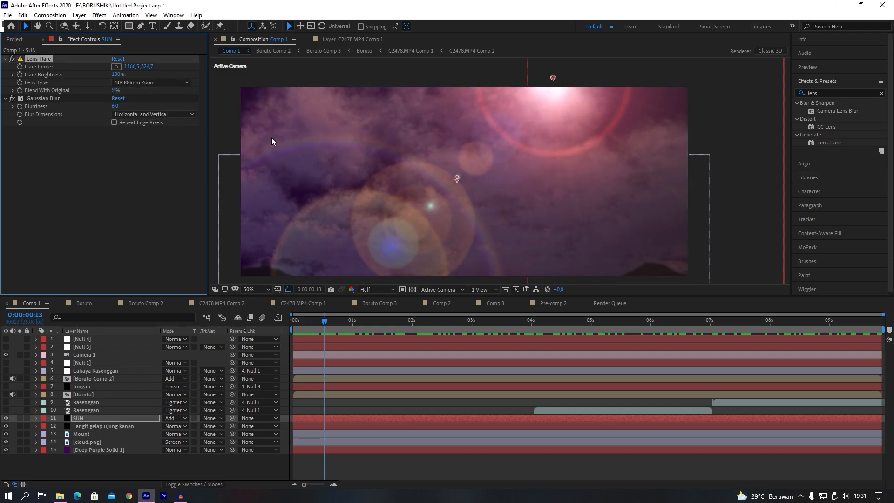
left_click(144, 83)
left_click(138, 103)
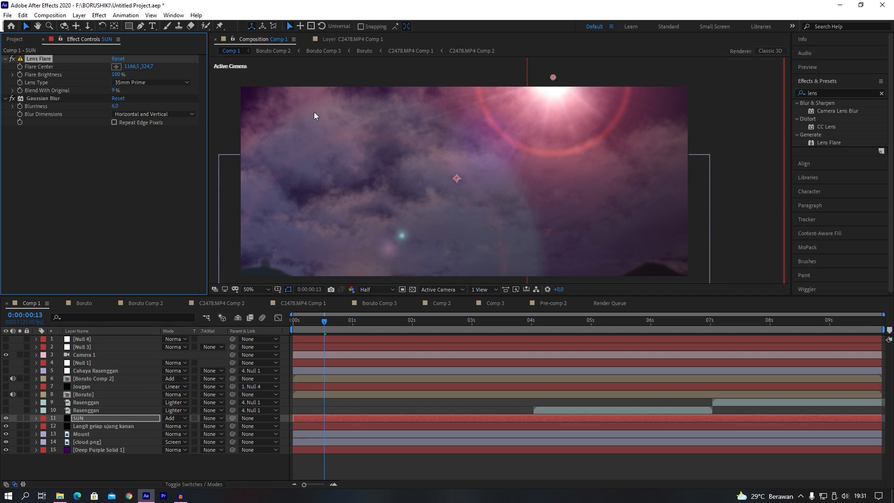
left_click(180, 83)
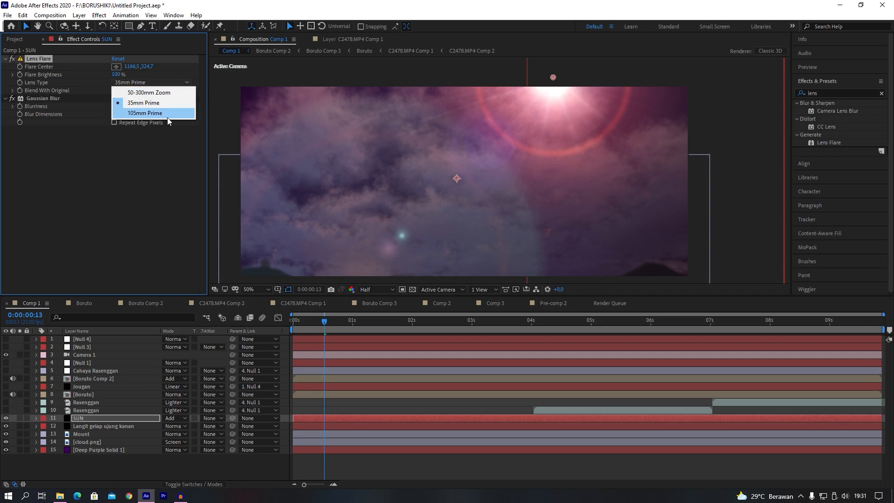
left_click(167, 117)
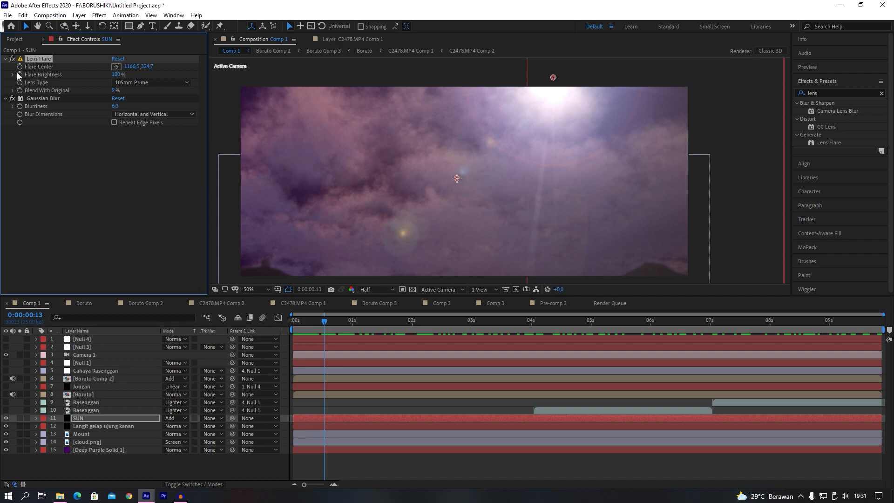
- Collapse the Lens Flare and Gaussian Blur settings of the SUN layer and keep that layer selected
left_click(8, 61)
left_click(5, 59)
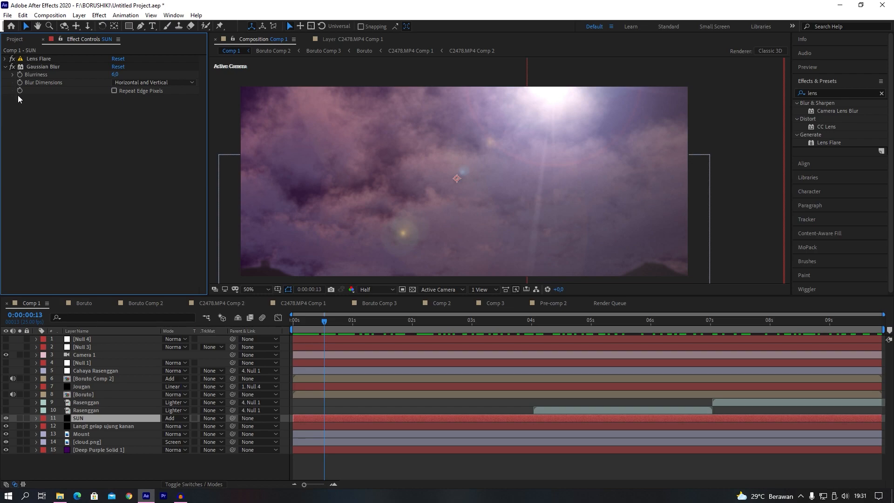
left_click(6, 66)
left_click(88, 416)
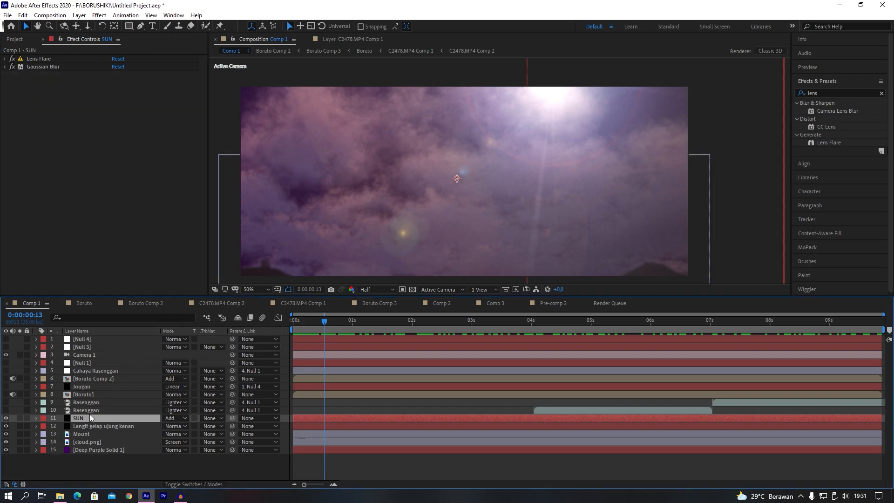
- Move the current time to 0:00:04:11 and select the Boruto layer to show its Lumetri Color settings
left_click_drag(307, 328, 557, 306)
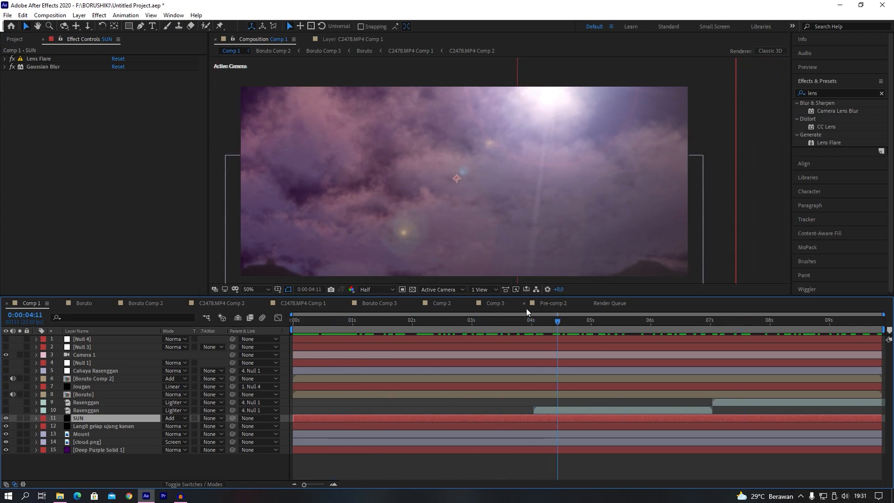
left_click(88, 395)
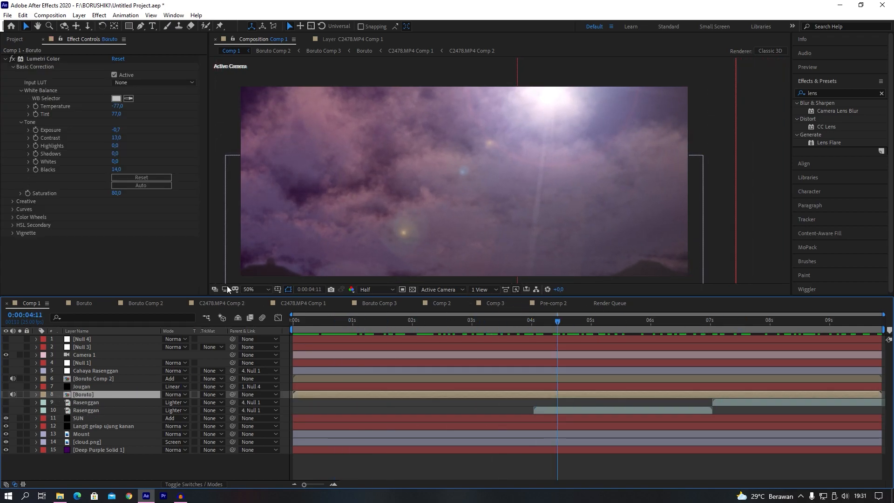
- In C2478.MP4 Comp 1 at 0:00:01:04, reveal the raw green-screen footage by disabling Keylight on C2478.MP4 and hiding the C2478.MP4 Comp 2 layer
left_click(232, 303)
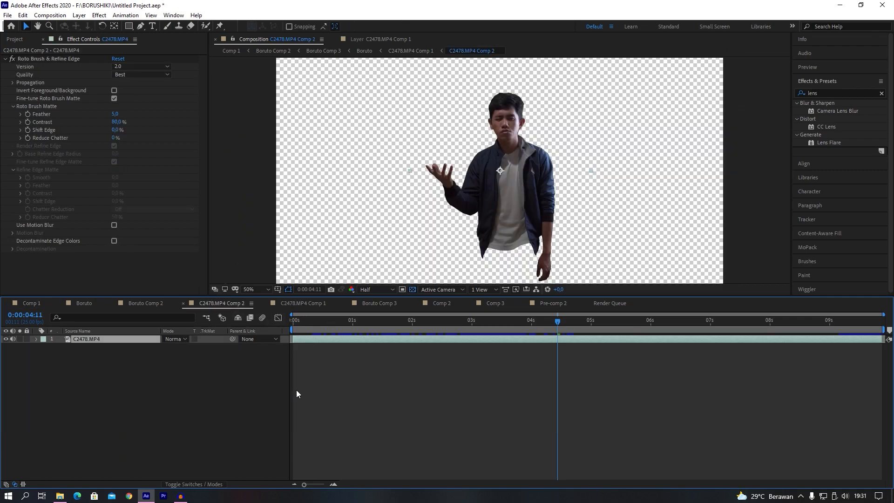
left_click(321, 303)
mouse_move(355, 323)
left_mouse_down()
mouse_move(418, 332)
mouse_move(362, 332)
left_mouse_up()
left_click(84, 354)
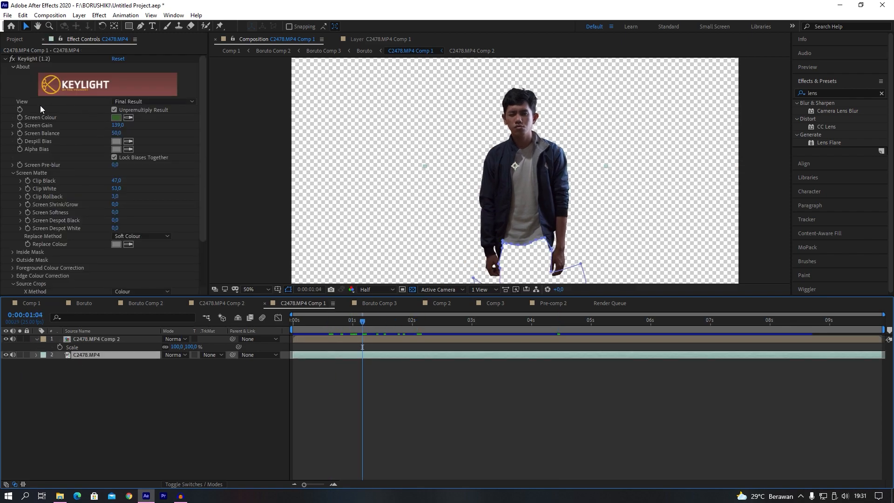
left_click(12, 60)
left_click(6, 340)
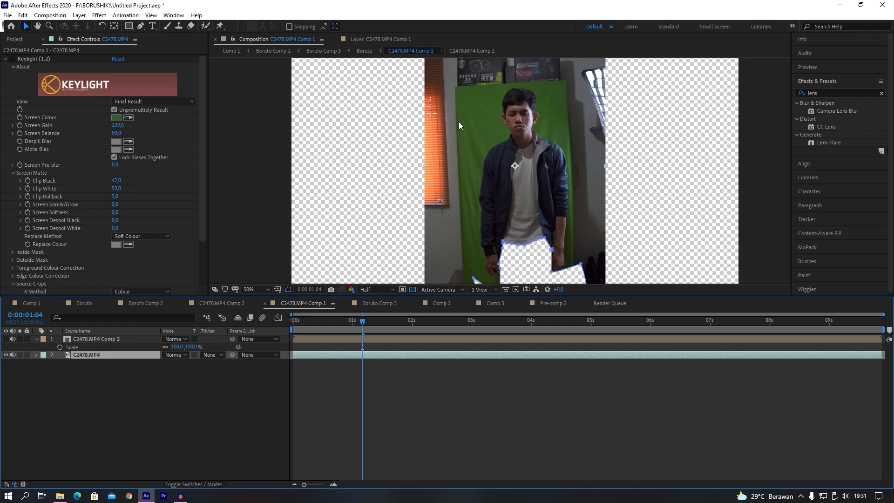
left_click_drag(572, 186, 521, 146)
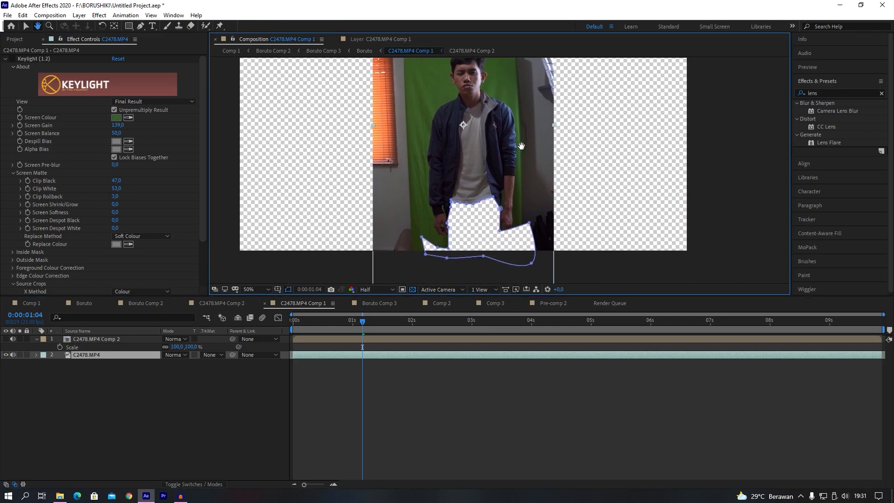
key("v")
left_click_drag(403, 171, 416, 225)
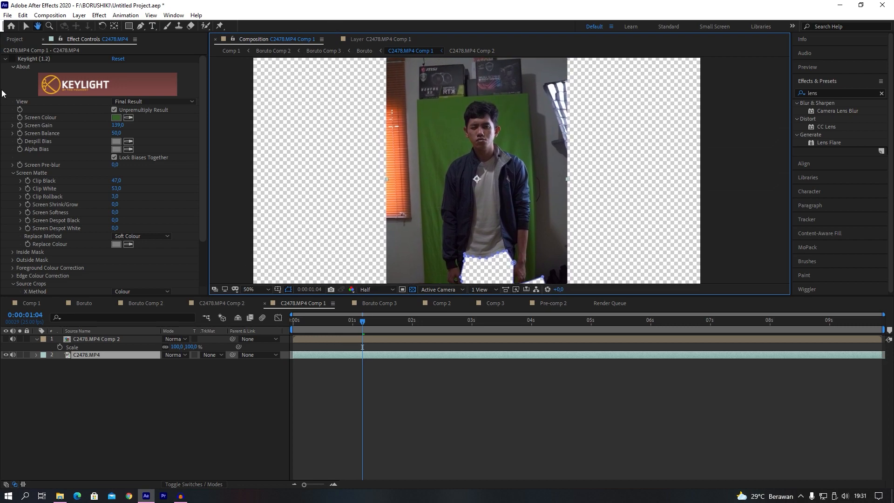
- Re-enable Keylight on the C2478.MP4 layer, review its settings, and compare the keyed result with the effect off and on
left_click(12, 60)
mouse_move(342, 192)
left_mouse_down()
mouse_move(322, 166)
mouse_move(331, 191)
left_mouse_up()
key("v")
scroll(99, 202, "down", 3)
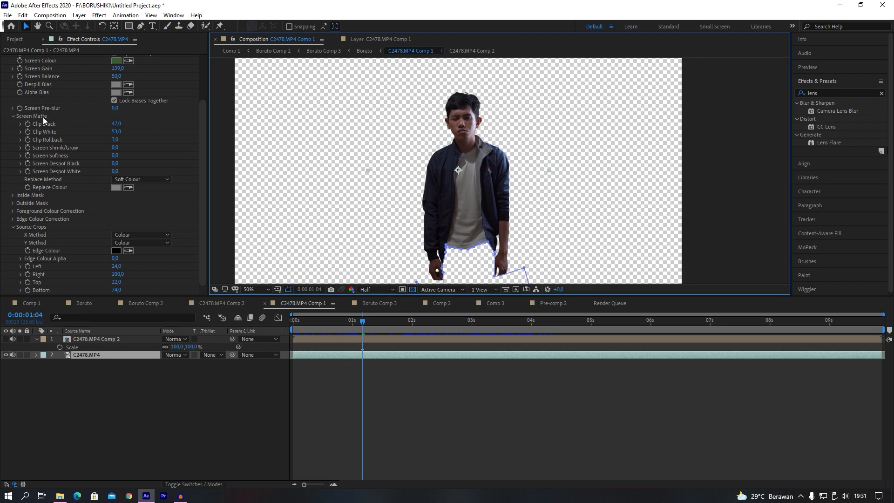
scroll(43, 113, "up", 3)
left_click(12, 59)
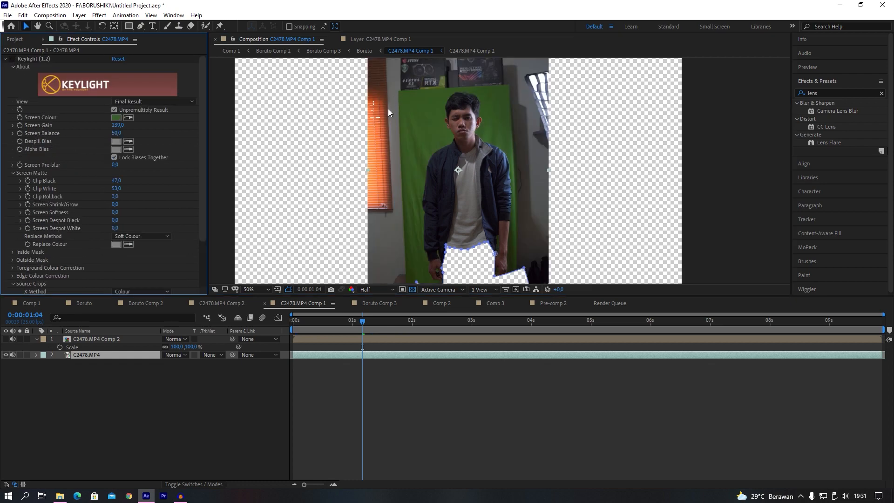
left_click(12, 59)
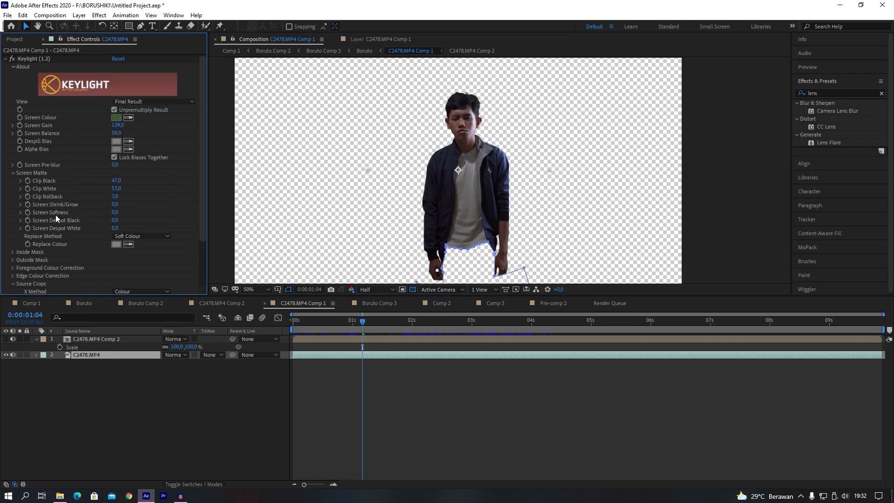
- Compare the C2478.MP4 layer with Keylight on and off at 0:00:03:20 and 0:00:04:18, leaving the effect enabled
scroll(60, 222, "down", 3)
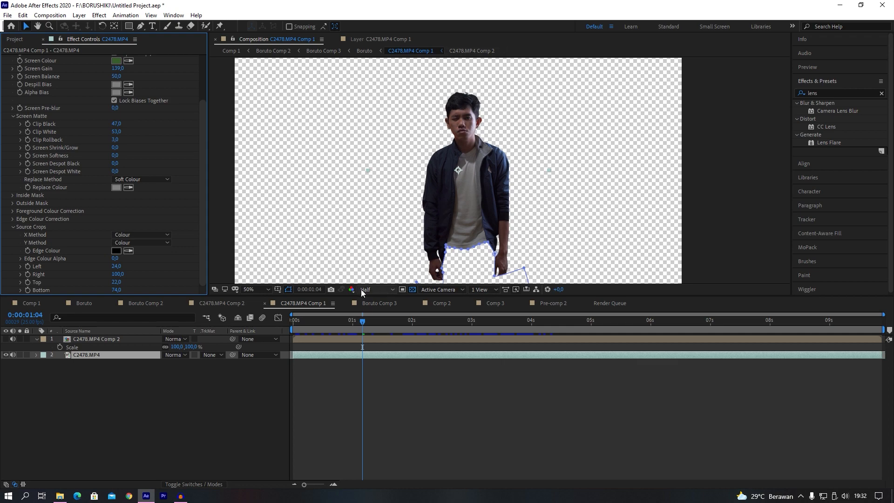
left_click_drag(337, 324, 520, 342)
scroll(49, 110, "up", 3)
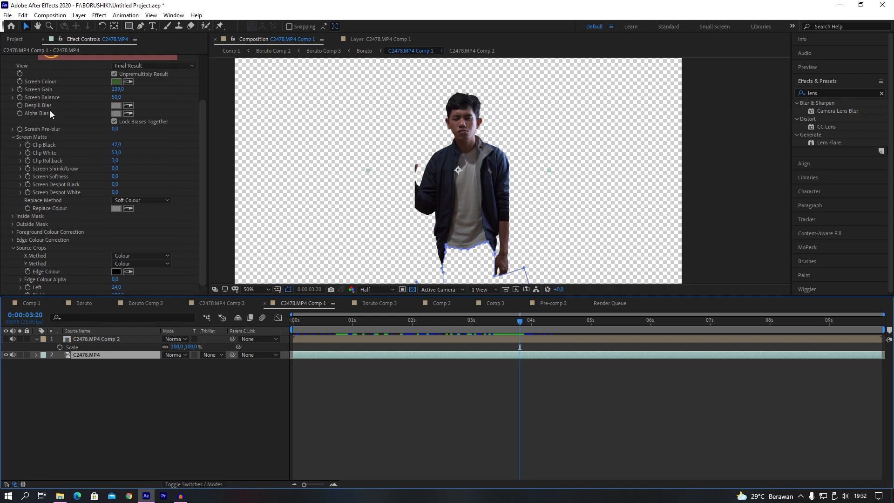
left_click(10, 64)
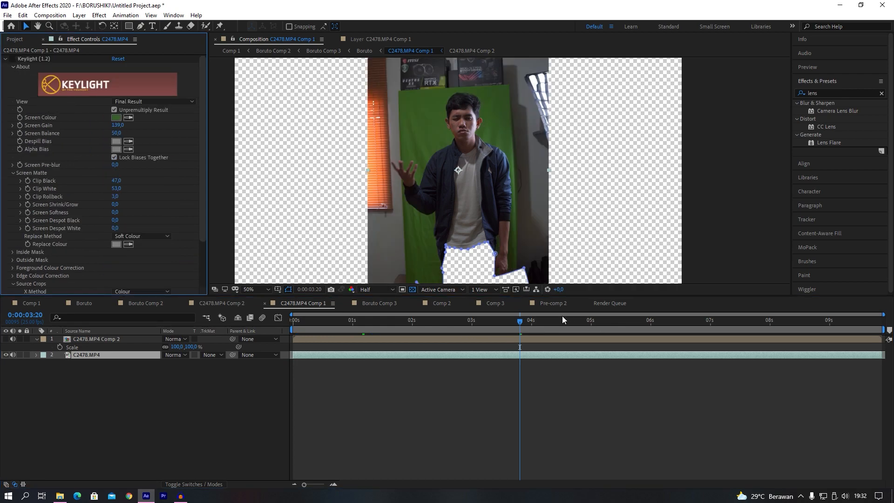
left_click_drag(527, 320, 574, 328)
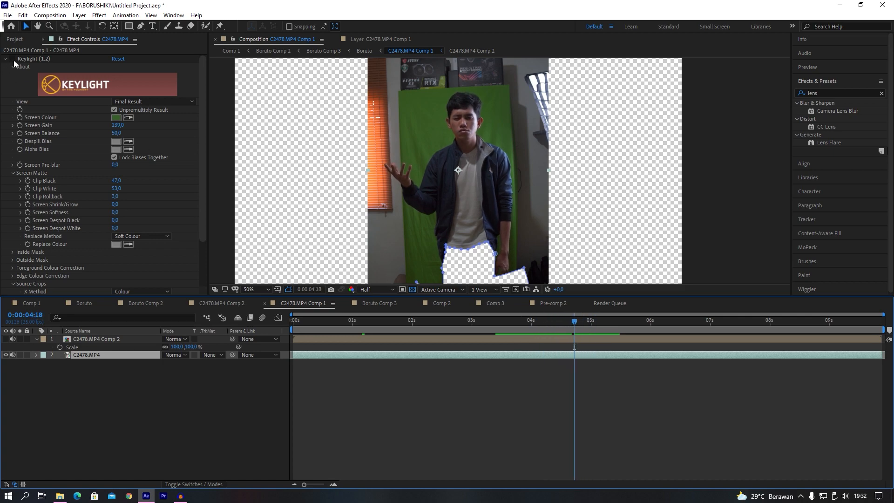
left_click(12, 59)
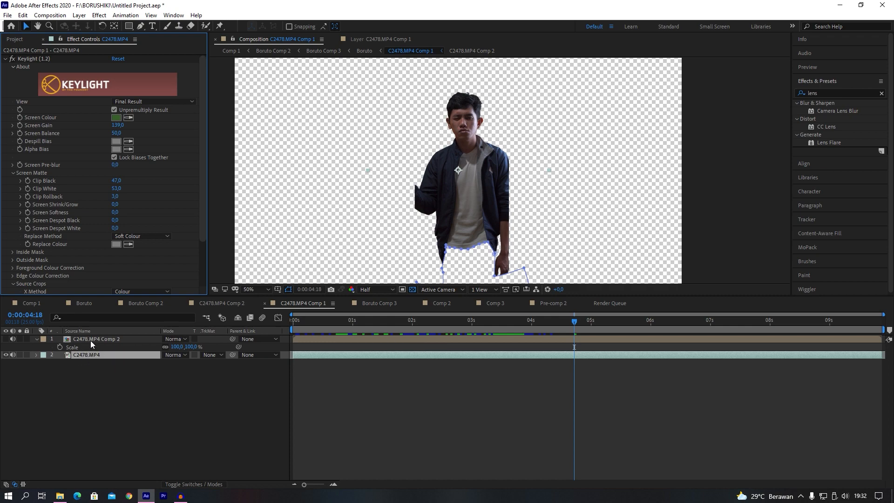
- Compare the two layers of C2478.MP4 Comp 1 by selecting them in turn, and open the C2478.MP4 Comp 2 precomposition
left_click(87, 355)
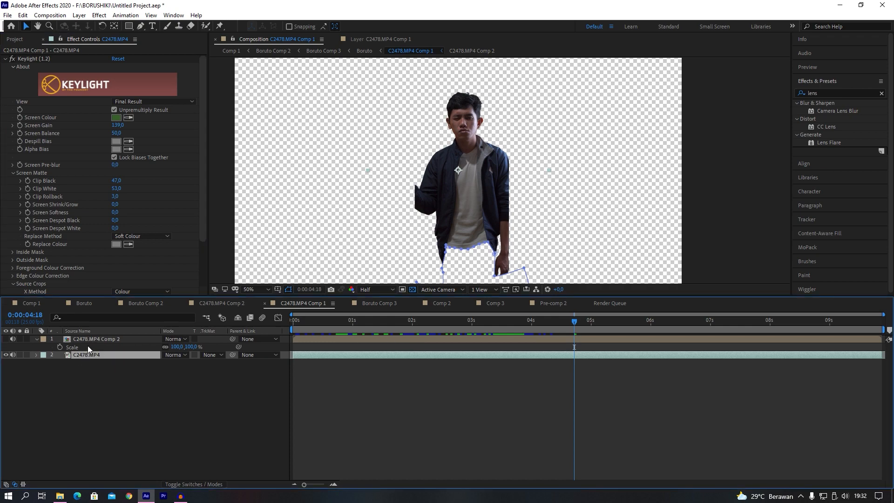
left_click(91, 340)
left_click(87, 354)
left_click(92, 342)
left_click(93, 354)
left_click(95, 341)
left_click(95, 354)
left_click(96, 340)
double_click(97, 339)
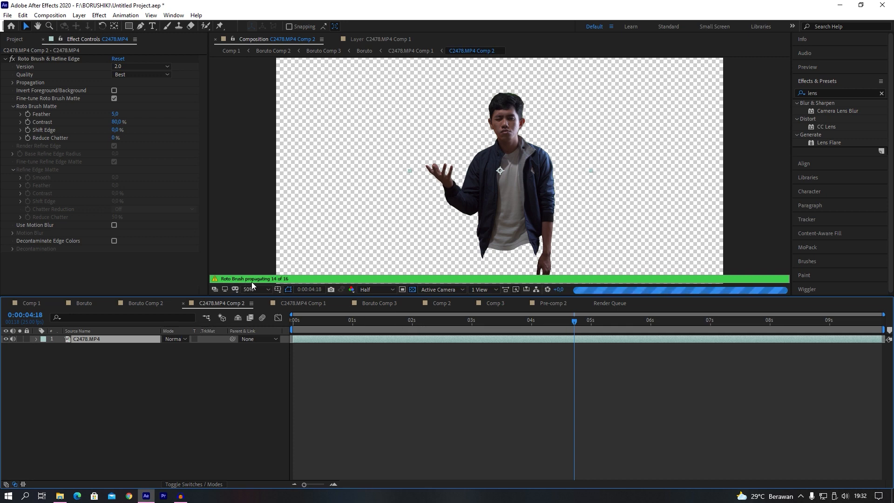
- Examine the Roto Brush outline of C2478.MP4 in the Layer viewer from 0:00:03:00 to 0:00:03:02, and return to the composition view
mouse_move(529, 322)
left_mouse_down()
mouse_move(460, 322)
mouse_move(471, 325)
left_mouse_up()
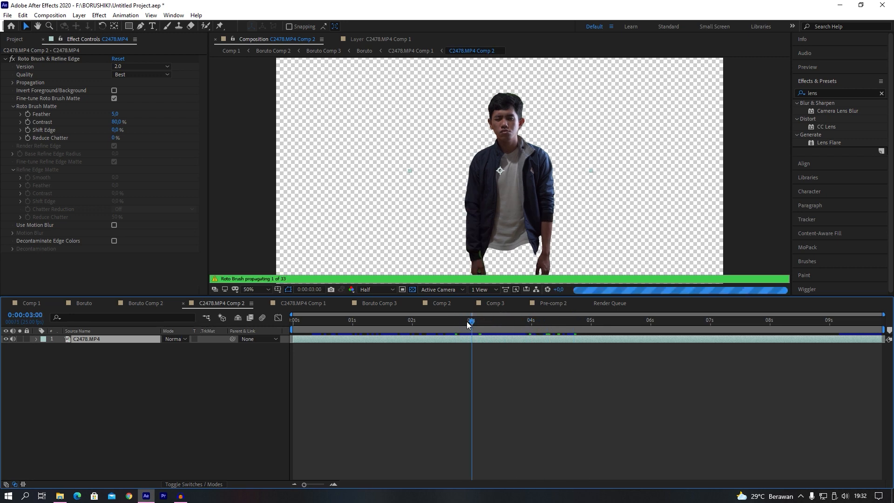
double_click(501, 189)
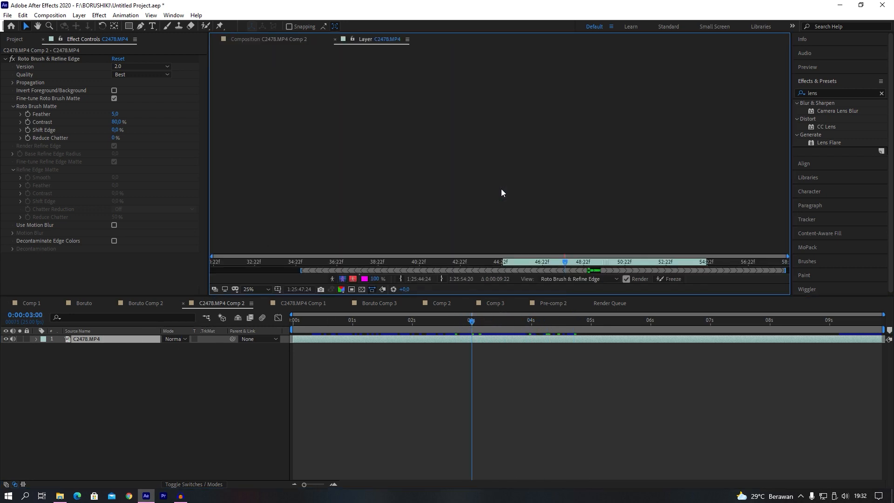
scroll(482, 185, "down", 1)
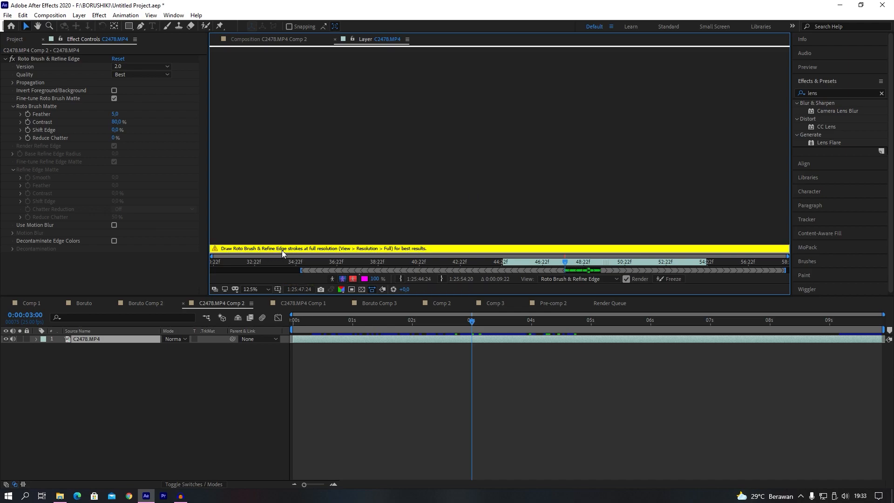
scroll(476, 122, "up", 1)
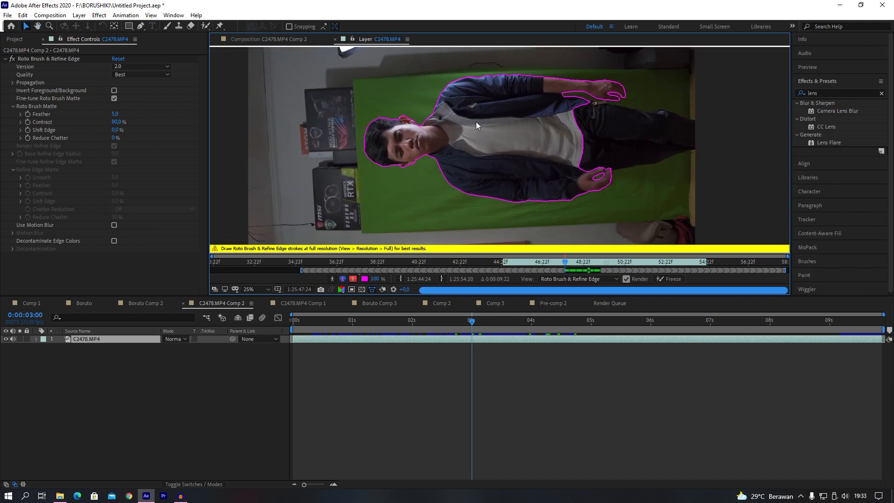
left_click(475, 320)
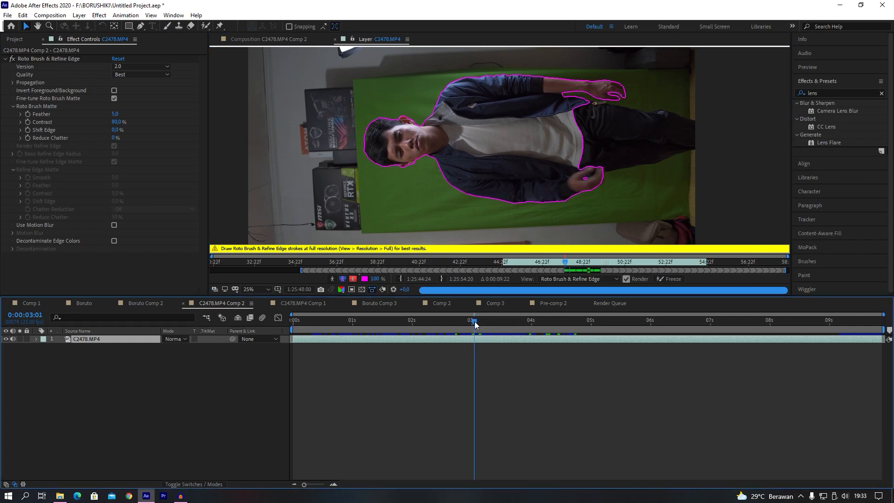
left_click(476, 321)
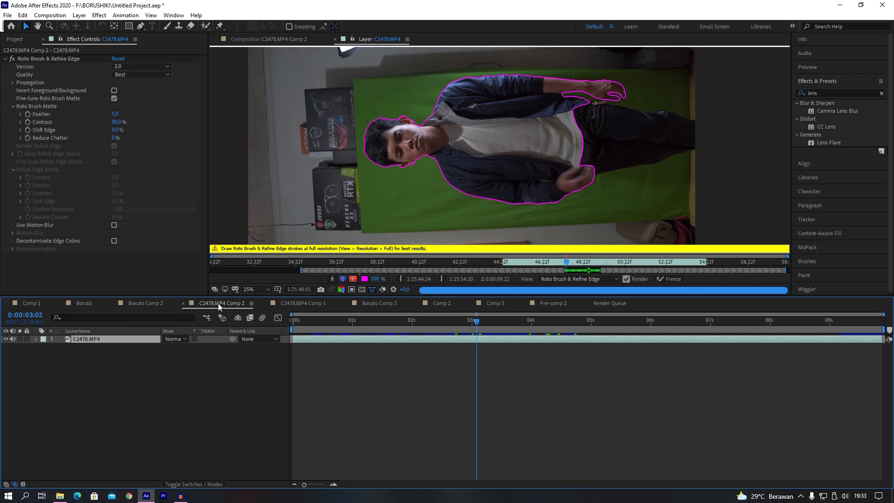
left_click(269, 40)
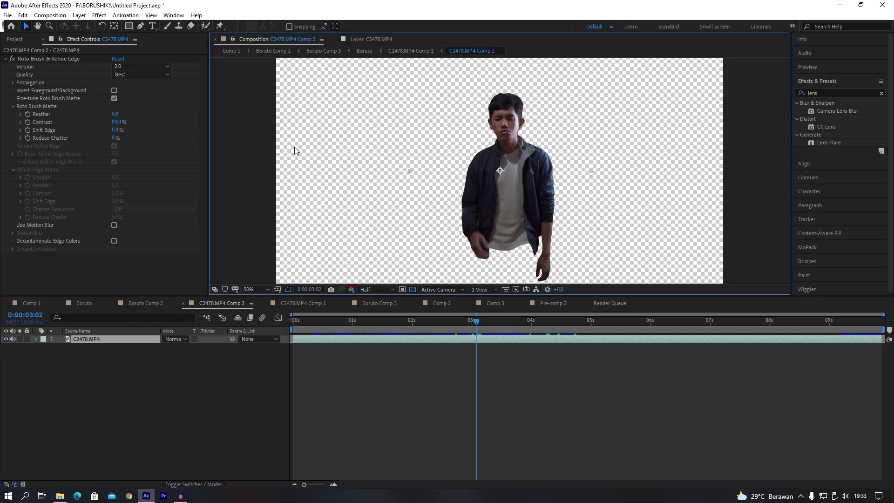
- Reopen C2478.MP4 in the Layer viewer and view the Quality and Version options of its Roto Brush & Refine Edge effect
double_click(88, 340)
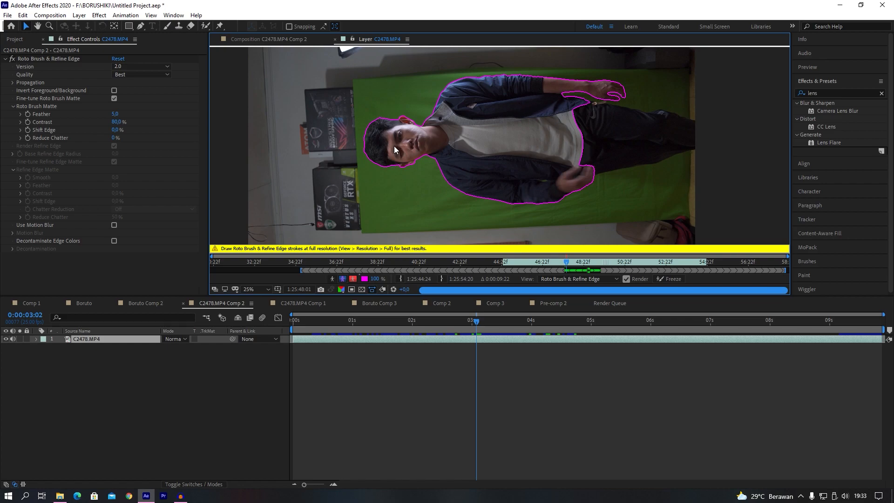
left_click(62, 58)
left_click(122, 74)
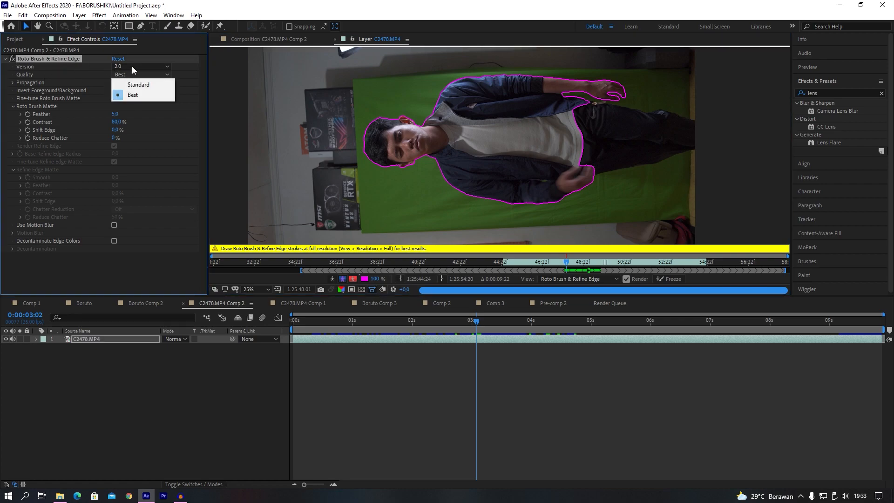
left_click(132, 66)
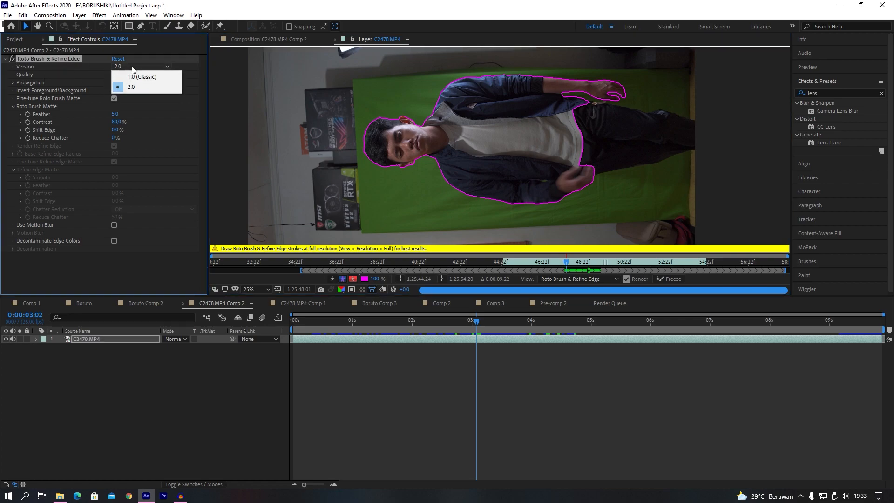
left_click(288, 5)
- Scrub the rotoscoped C2478.MP4 footage from the first frame to 0:00:04:22 to examine how the Roto Brush outline follows the hand
mouse_move(476, 321)
left_mouse_down()
mouse_move(435, 323)
mouse_move(504, 336)
mouse_move(257, 325)
left_mouse_up()
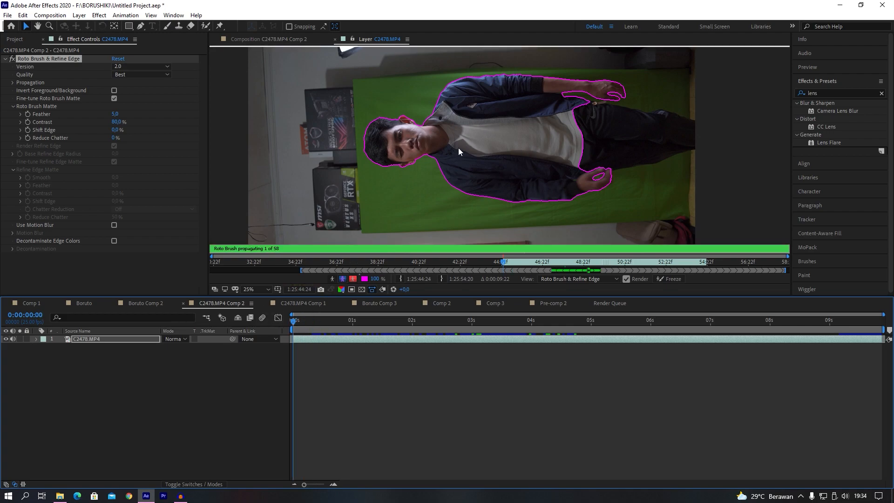
left_click(361, 289)
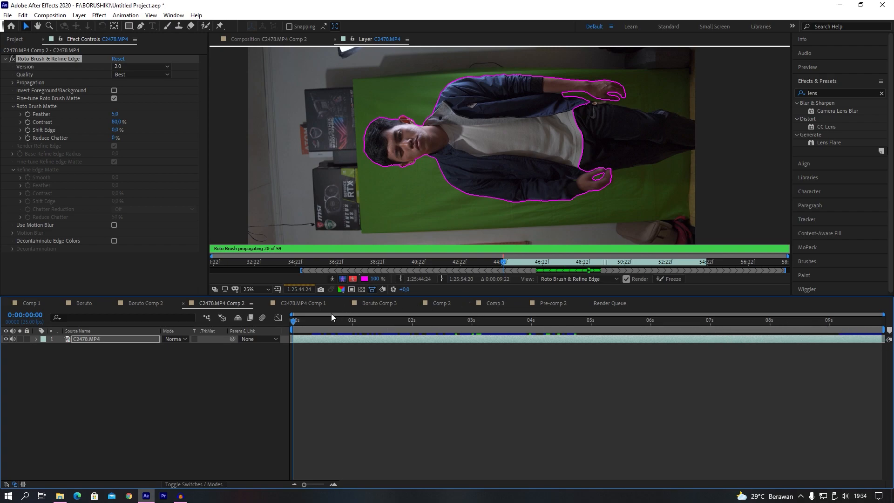
mouse_move(299, 323)
left_mouse_down()
mouse_move(585, 331)
mouse_move(471, 331)
left_mouse_up()
left_click_drag(601, 336, 583, 335)
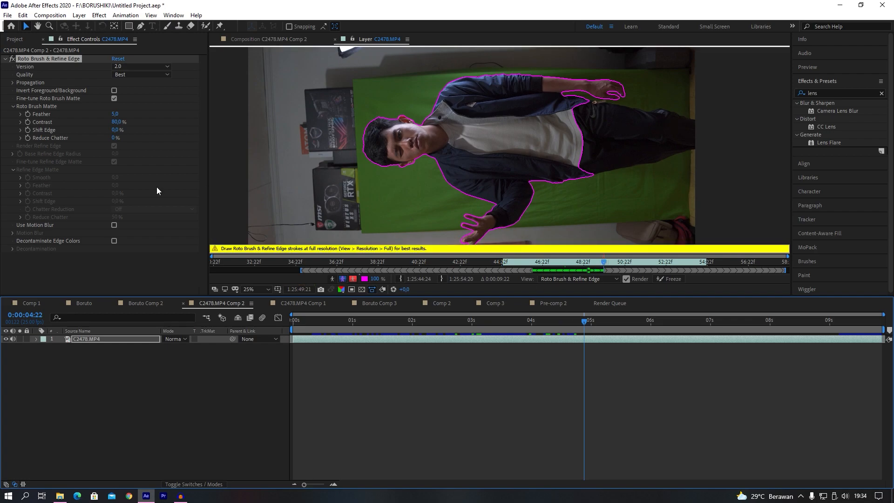
- Return to C2478.MP4 Comp 1 and make the rotoscoped C2478.MP4 Comp 2 layer visible again above the keyed footage
left_click(310, 307)
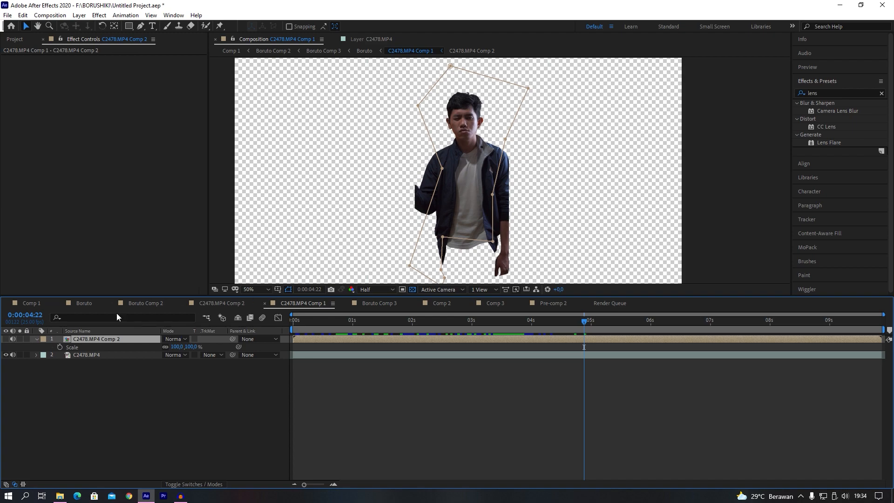
left_click(85, 354)
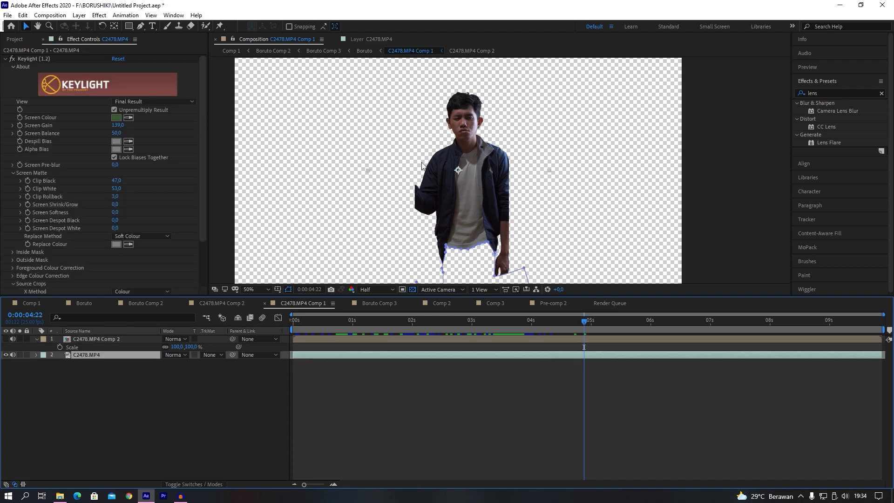
left_click(91, 339)
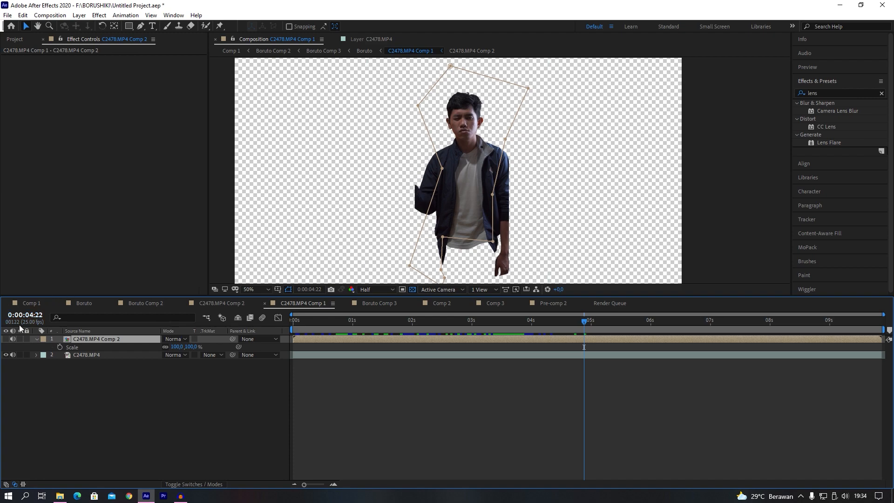
left_click(6, 339)
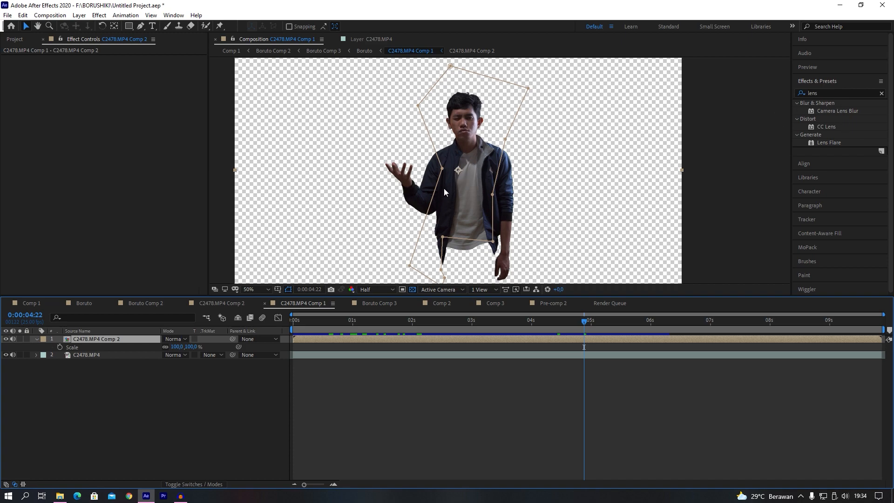
key("h")
left_click_drag(512, 235, 507, 206)
key("v")
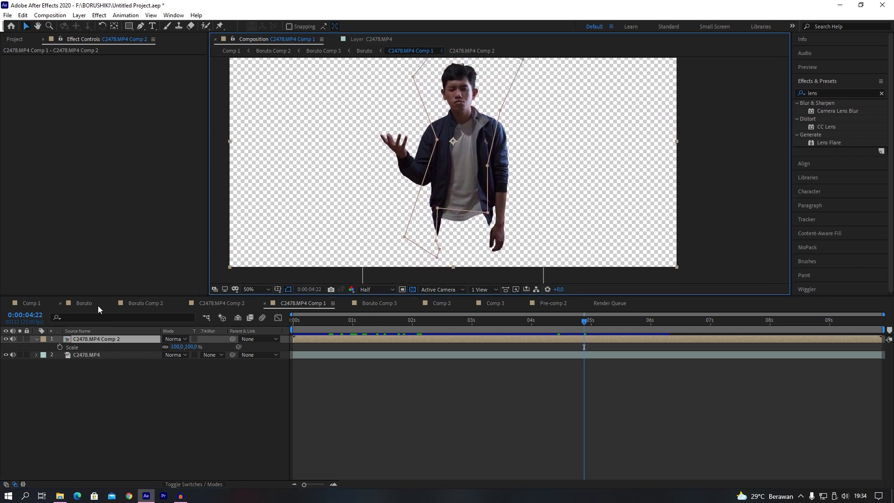
- Open the Boruto composition, select the Untitled-1.png layer and hide Adjustment Layer 2
left_click(86, 306)
key("h")
left_click_drag(609, 167, 523, 178)
scroll(507, 196, "up", 1)
key("space")
left_click_drag(482, 218, 507, 131)
left_click_drag(528, 207, 512, 144)
key("v")
left_click(72, 347)
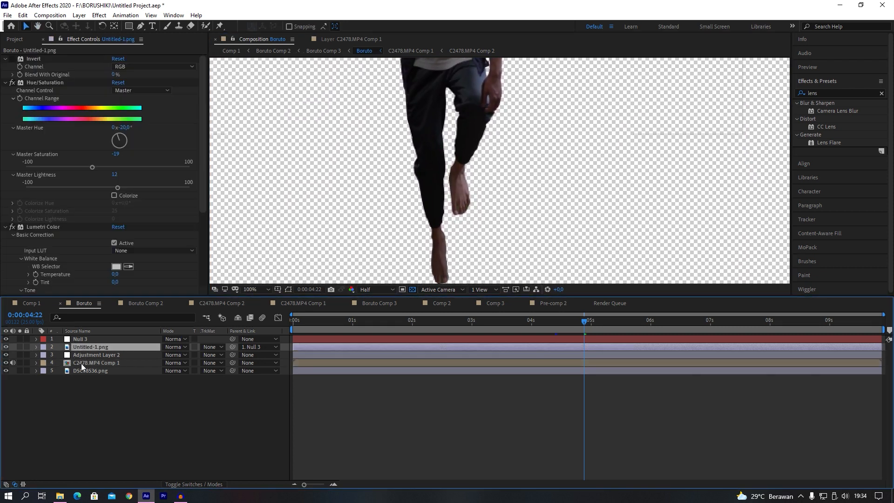
left_click(6, 354)
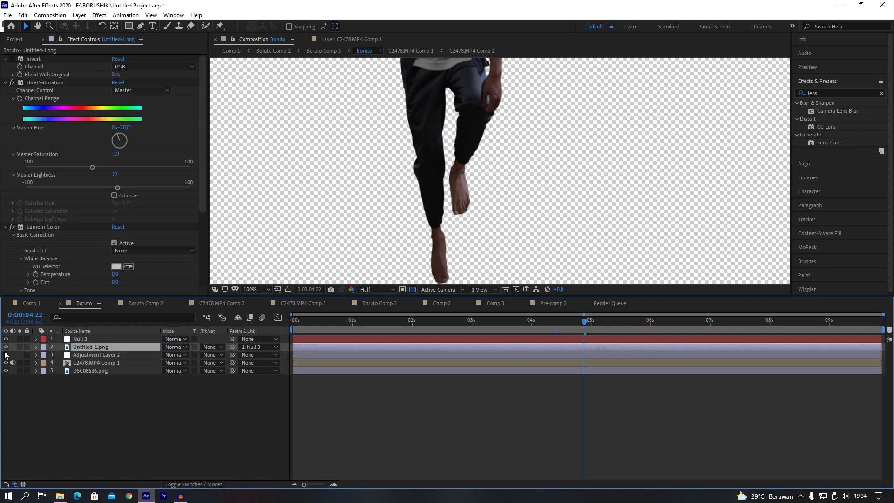
- Hide the DSC08536.png legs layer, make Adjustment Layer 2 visible again and select the legs layer
left_click(6, 371)
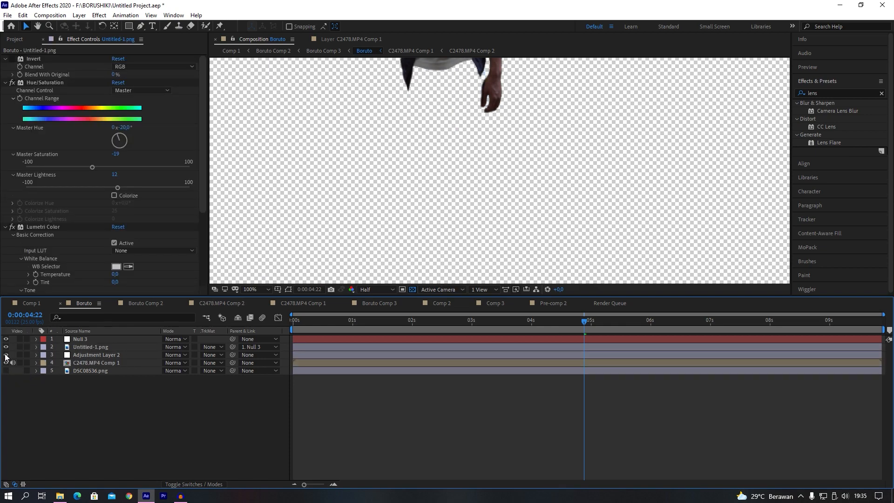
left_click(6, 355)
key("h")
mouse_move(474, 102)
left_mouse_down()
mouse_move(475, 130)
mouse_move(485, 104)
left_mouse_up()
key("v")
left_click(79, 370)
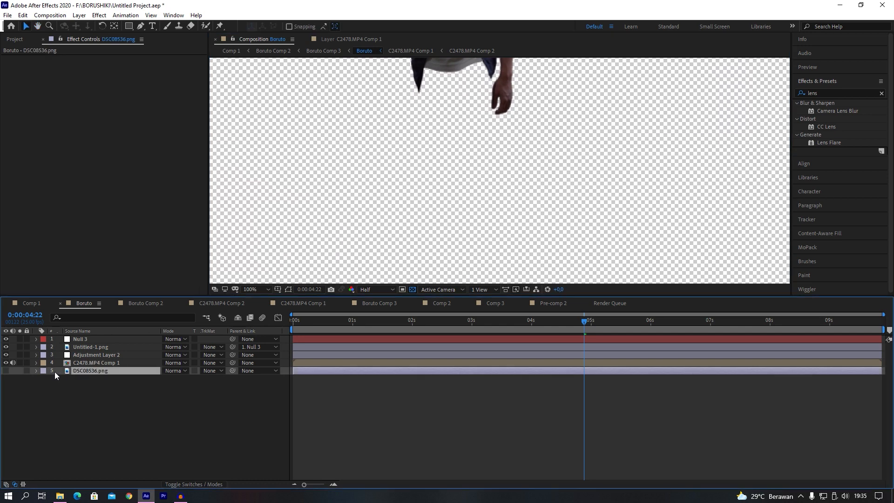
- Toggle the DSC08536.png layer's visibility to compare the character with and without the legs, leaving the layer hidden
left_click(5, 371)
left_click(5, 370)
left_click(6, 370)
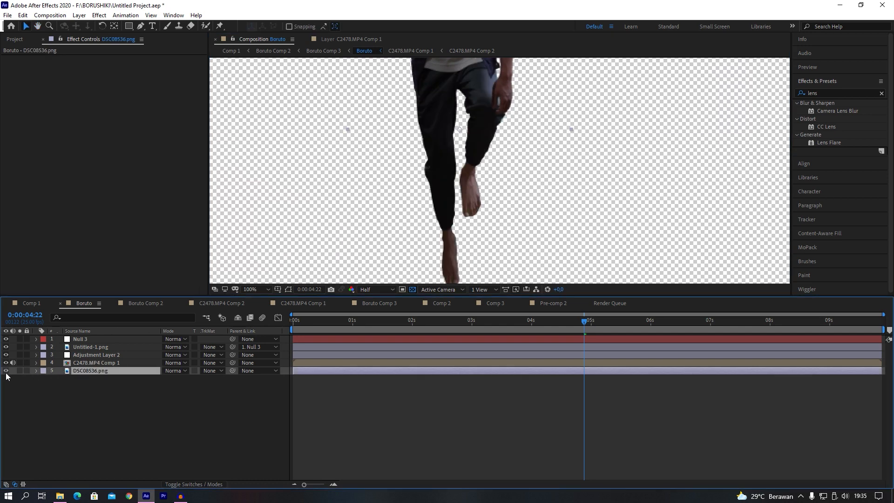
left_click_drag(377, 242, 397, 199)
left_click(5, 371)
left_click(5, 371)
left_click(5, 371)
left_click_drag(444, 178, 440, 212)
scroll(440, 212, "down", 2)
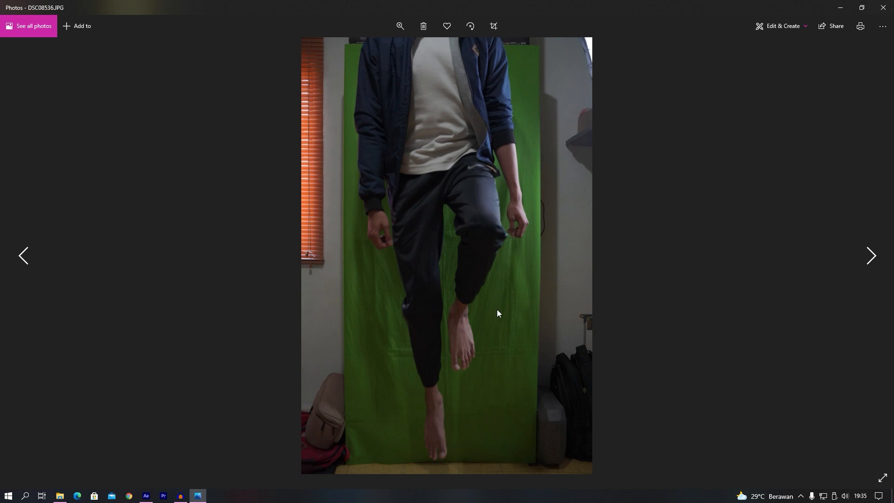
- View the original photo DSC08536.JPG and the cutout DSC08536.png in Photos, and return to After Effects
left_click(883, 8)
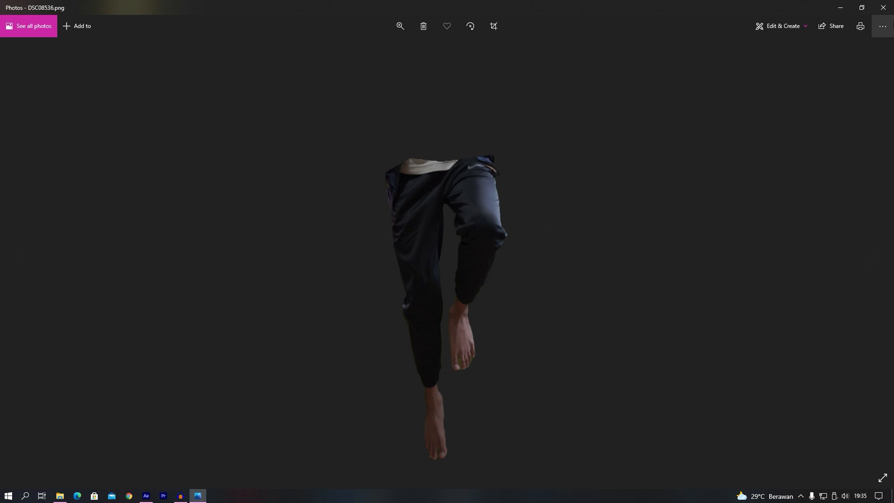
left_click(883, 8)
left_click(146, 496)
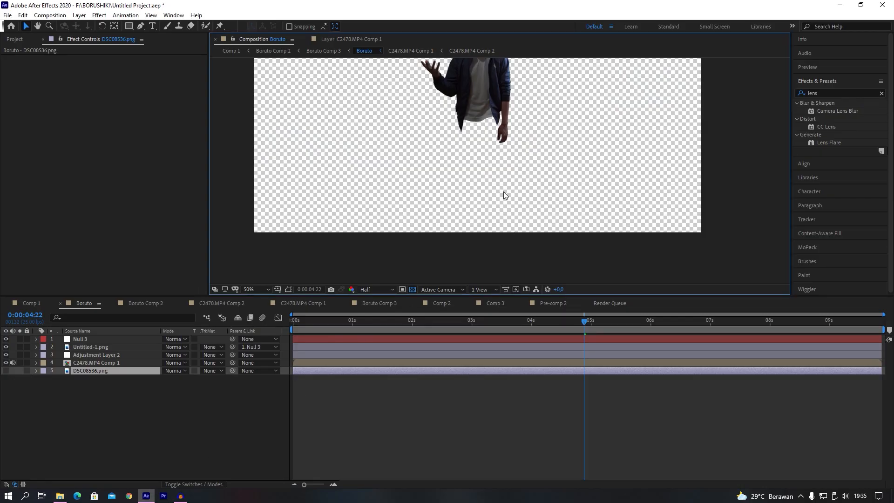
- Make the DSC08536.png layer visible again and examine the assembled character from the legs up to the head
left_click(6, 371)
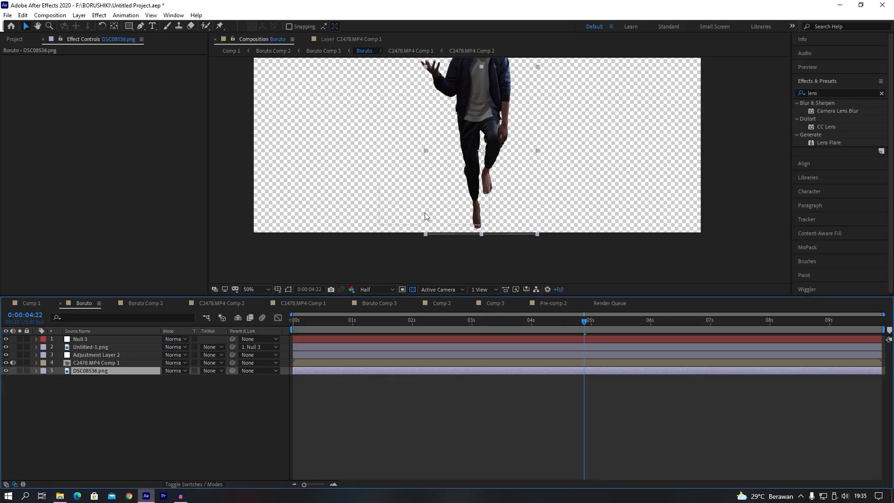
left_click_drag(460, 122, 423, 143)
scroll(473, 155, "up", 2)
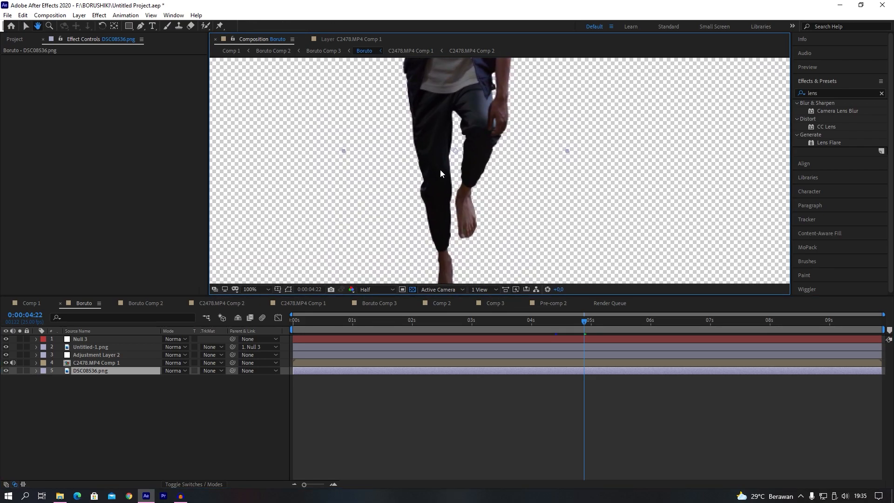
scroll(440, 170, "up", 1)
scroll(430, 158, "down", 4)
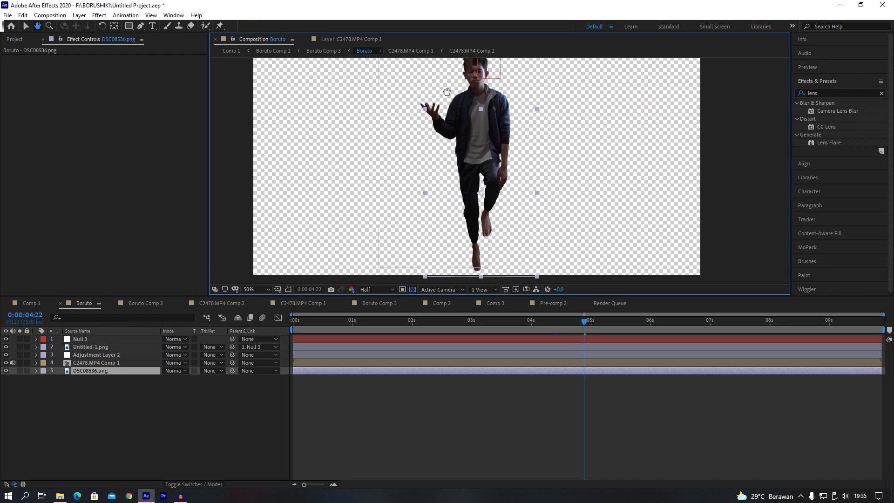
key("h")
left_click_drag(447, 92, 426, 194)
scroll(462, 172, "up", 3)
key("v")
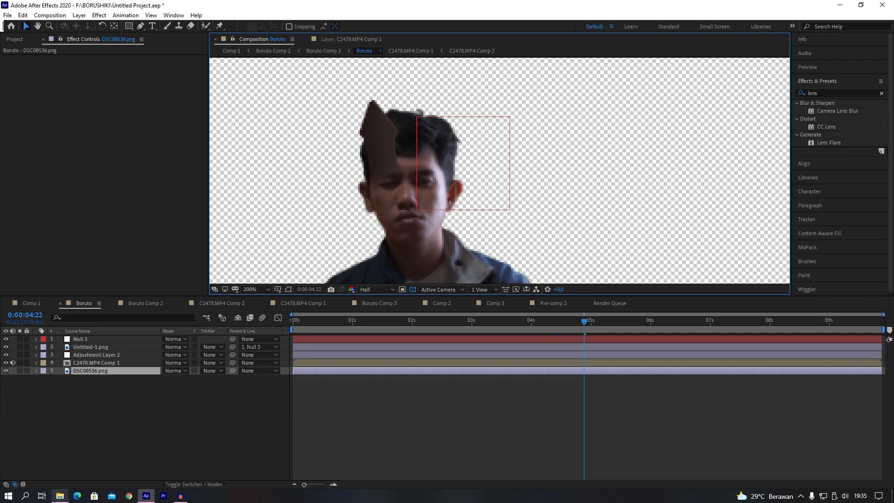
- Open Untitled-1.png from the BORUSHIKI folder to view the horn artwork, and return to After Effects
left_click(55, 497)
left_click(543, 237)
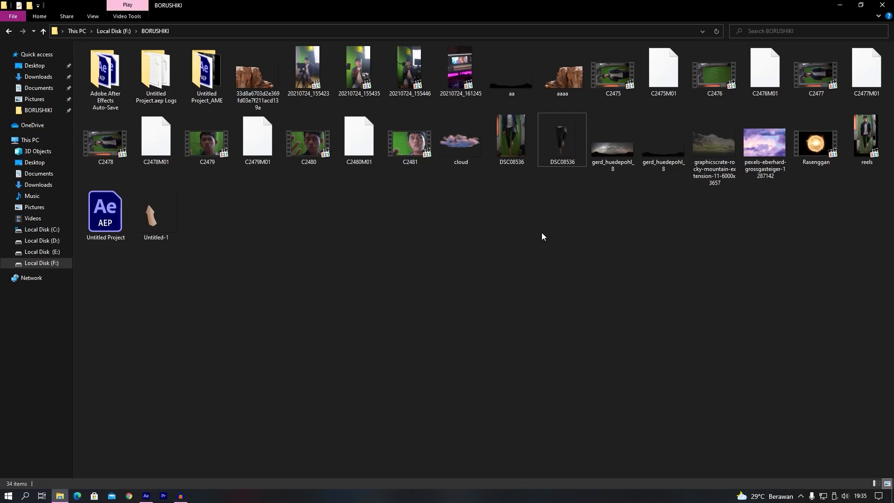
double_click(159, 223)
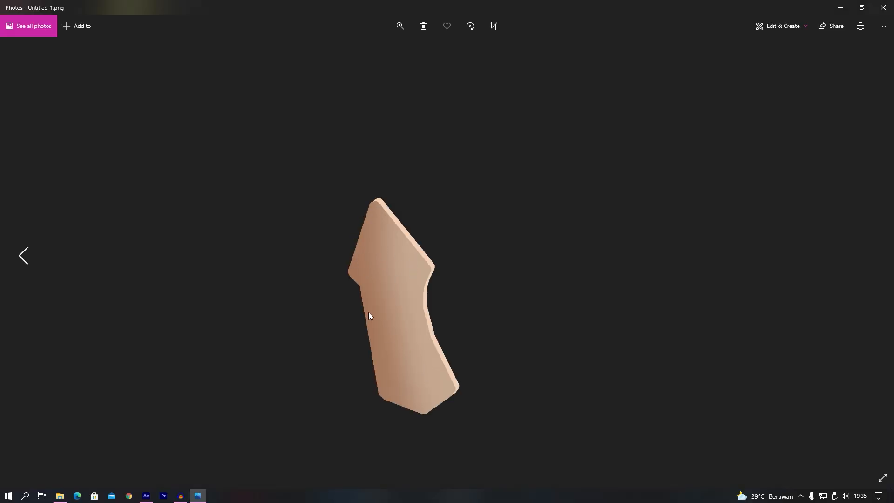
left_click(883, 8)
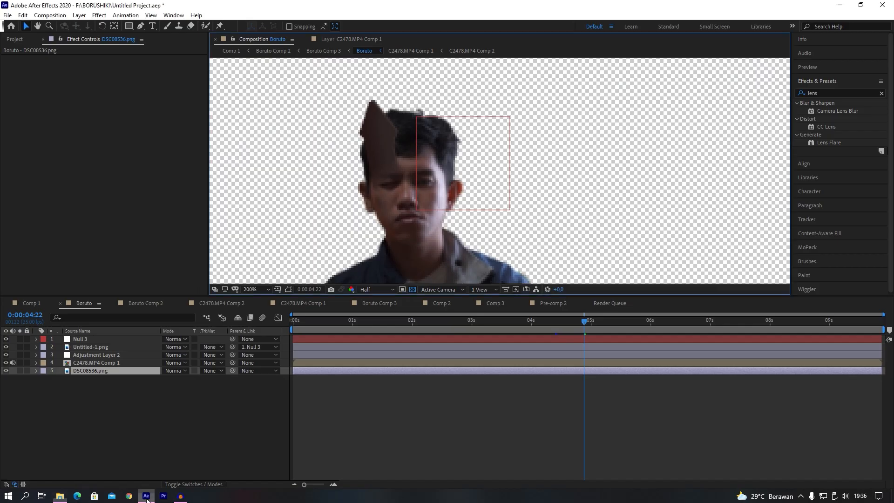
left_click(146, 496)
- Select the Untitled-1.png layer and review its Invert, Hue/Saturation and Lumetri Color effects, collapsing the last two
left_click_drag(334, 217, 370, 220)
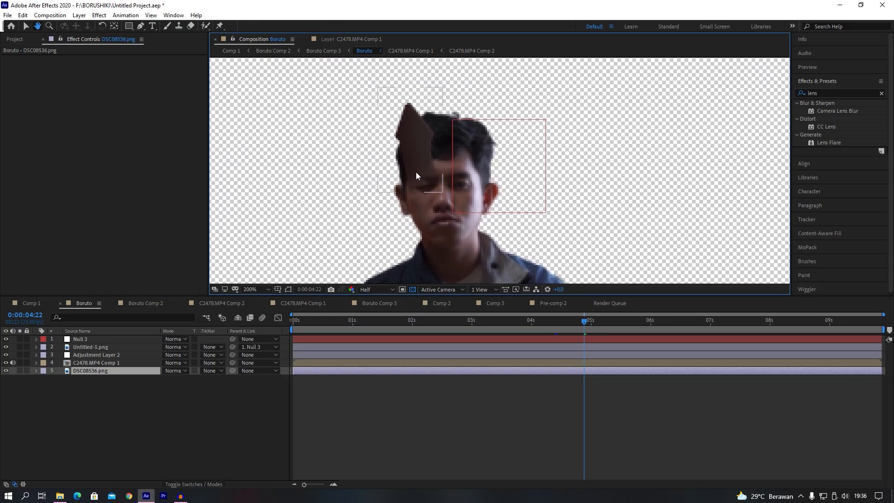
left_click(85, 347)
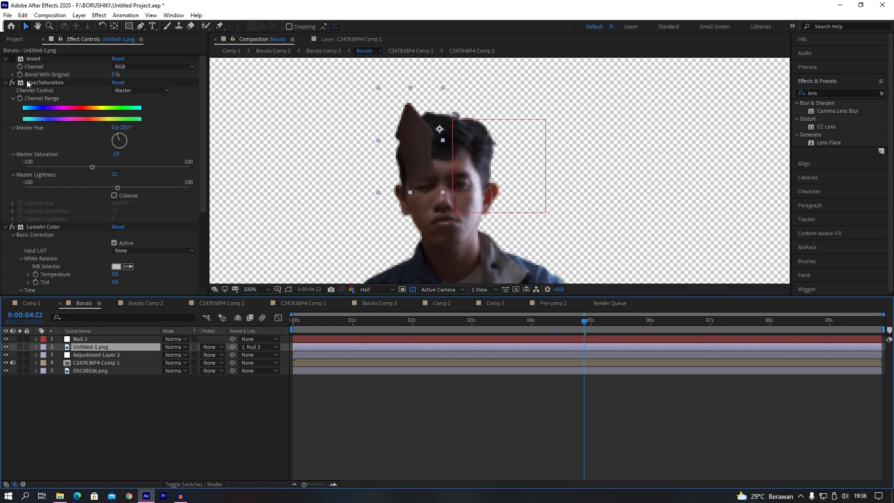
left_click(5, 83)
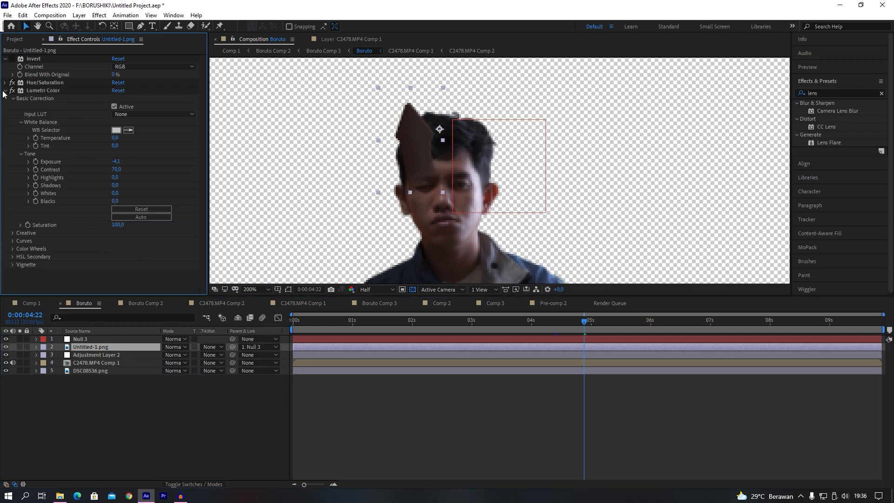
left_click(4, 90)
left_click(14, 60)
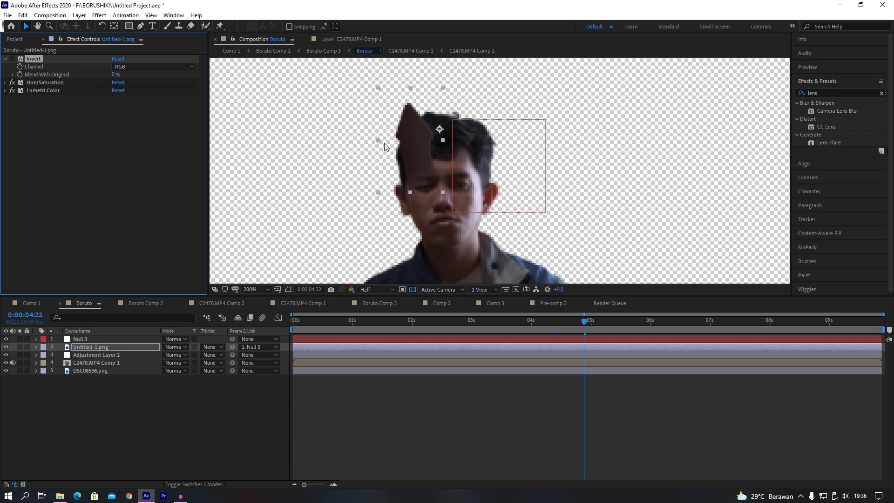
left_click(51, 84)
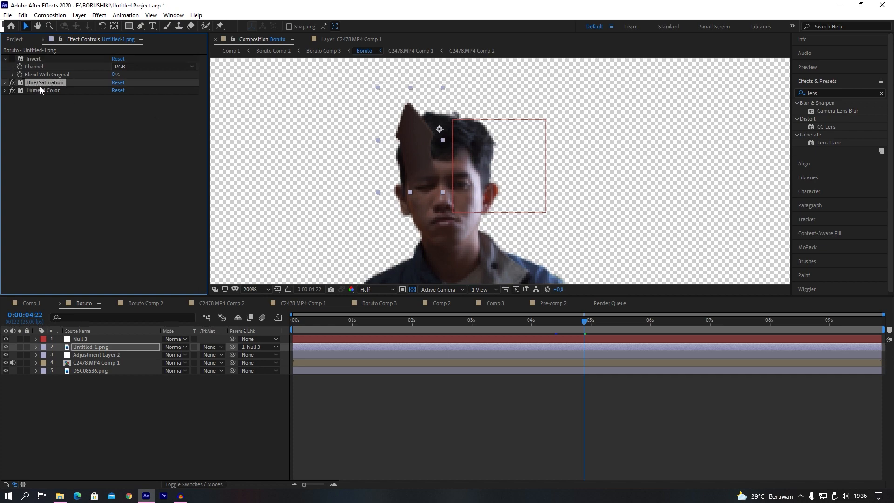
left_click(35, 92)
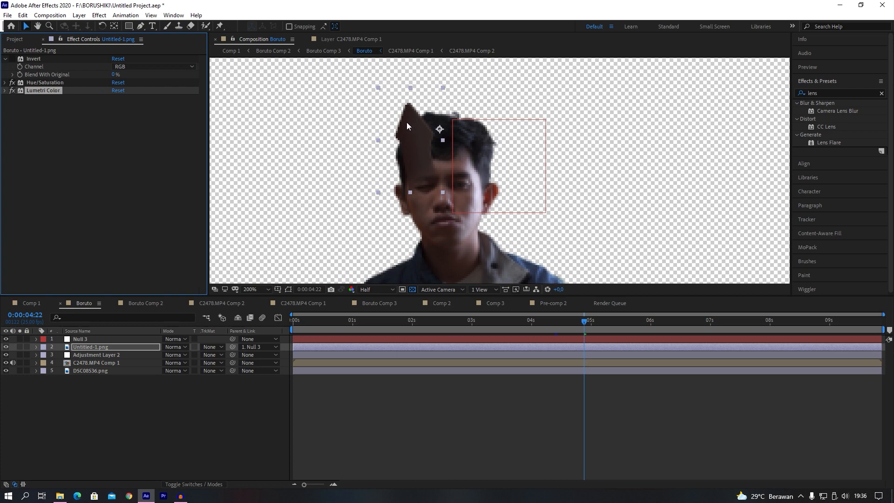
- Examine the horn on the head up close and scrub the Boruto composition to 0:00:03:10 to check its movement
key("period")
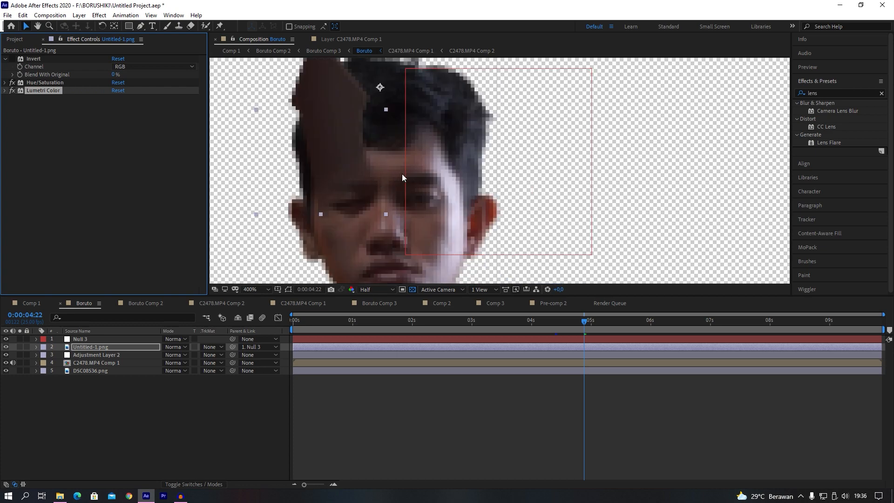
middle_click(376, 231)
left_click_drag(376, 232, 424, 200)
scroll(407, 153, "down", 1)
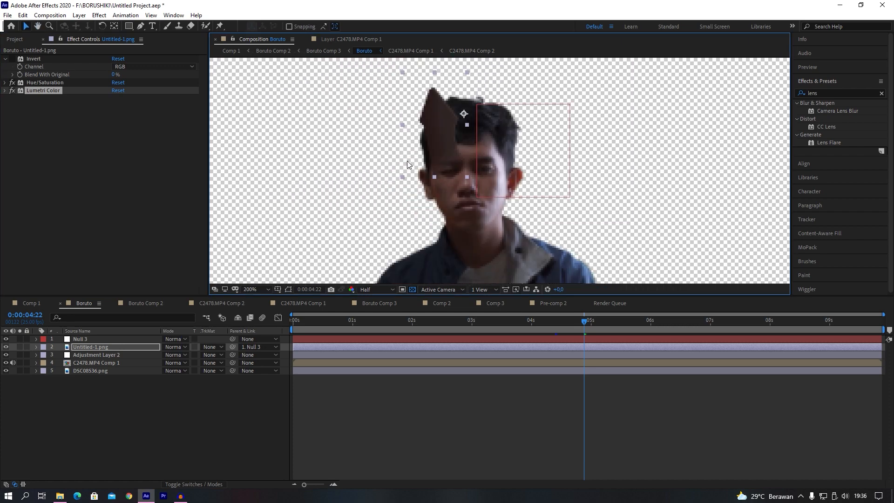
left_click_drag(462, 172, 442, 163)
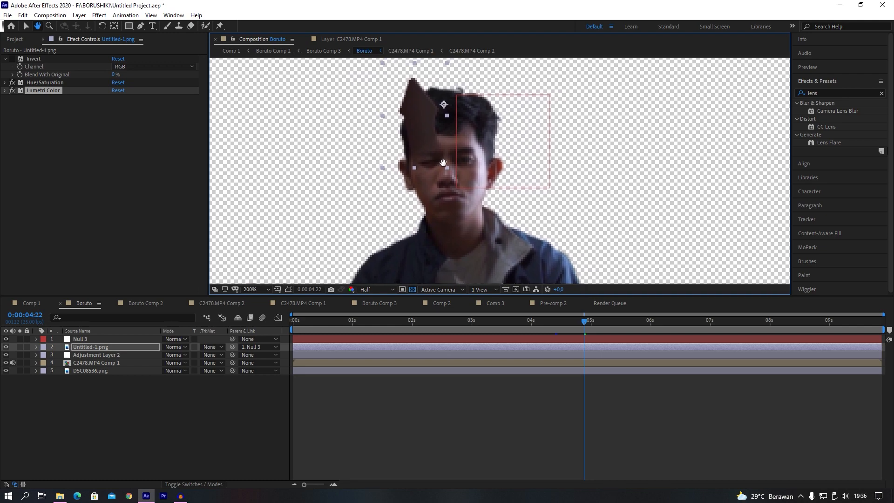
left_click_drag(314, 320, 495, 332)
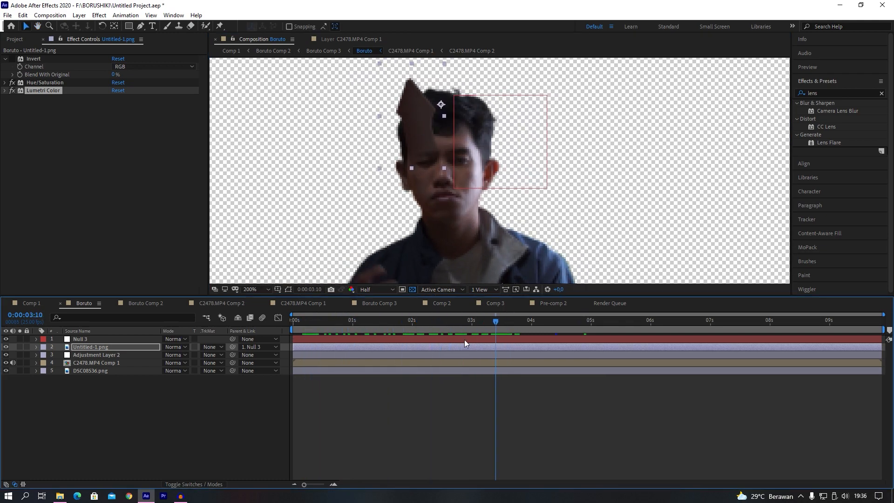
- Inspect the parent link between the Untitled-1.png layer and the Null 3 layer
left_click(85, 348)
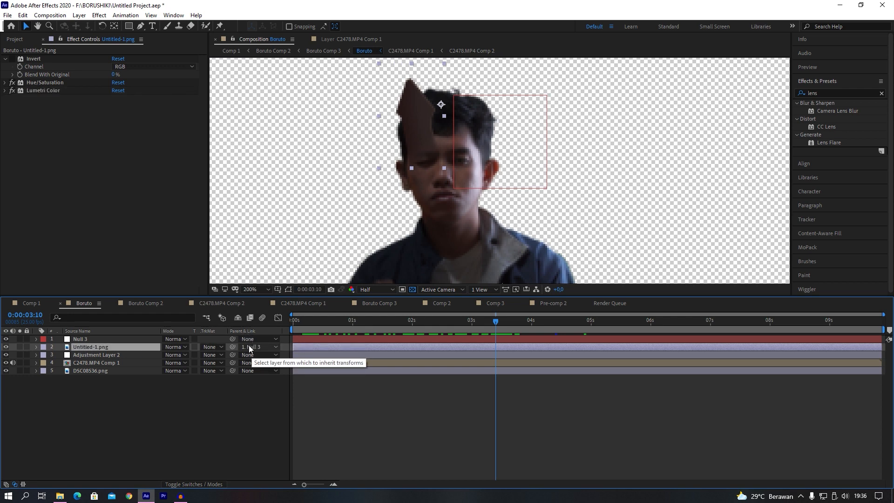
left_click(81, 339)
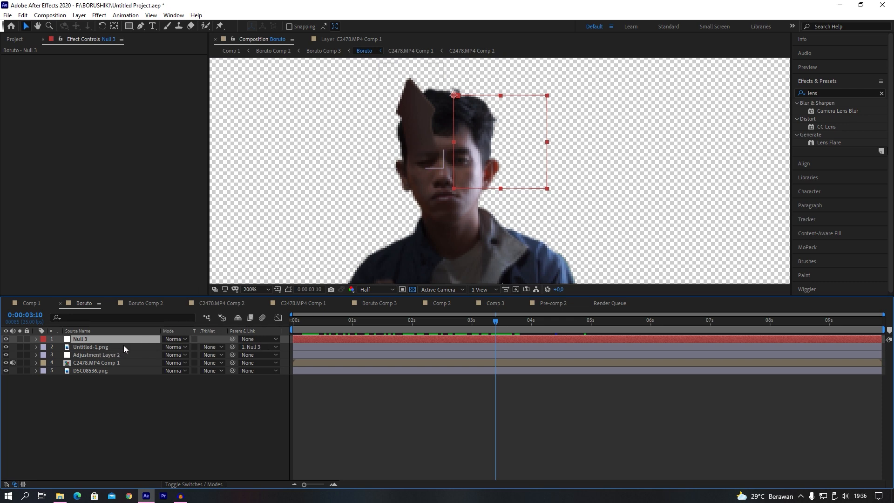
left_click(100, 345)
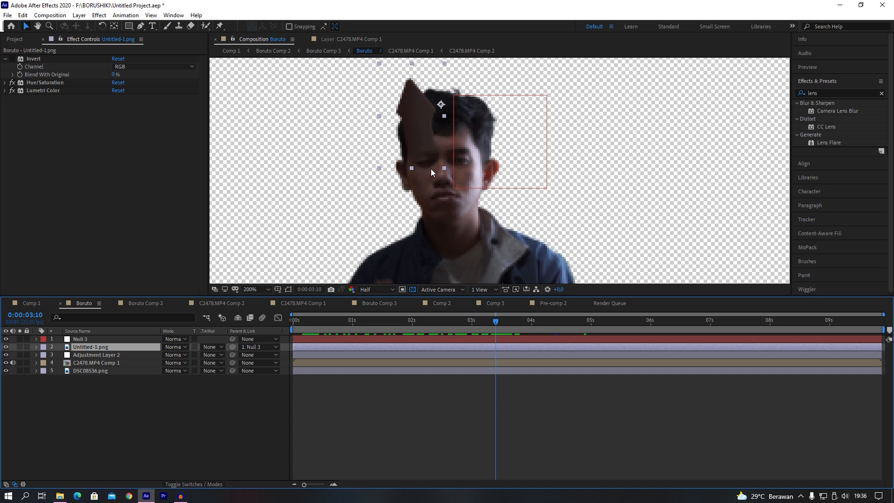
- Move the current time to 0:00:00:12 and examine the character's face and horn closely
left_click(322, 321)
key("period")
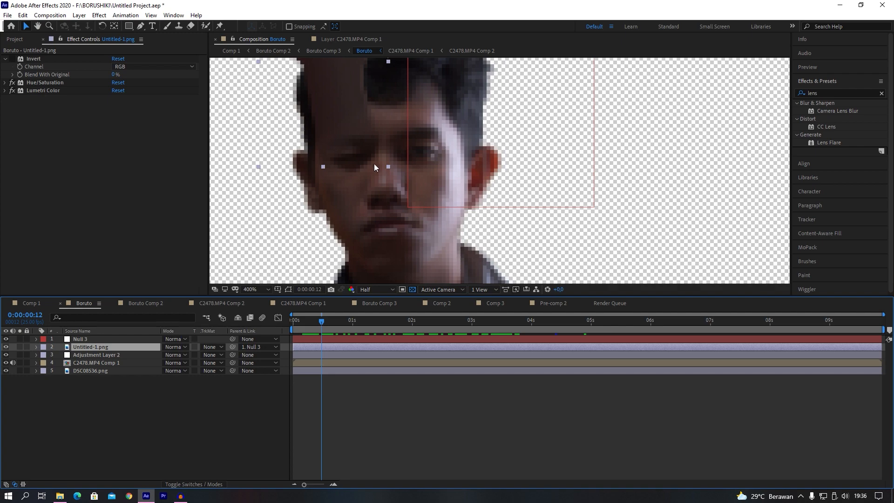
left_click_drag(364, 154, 403, 204)
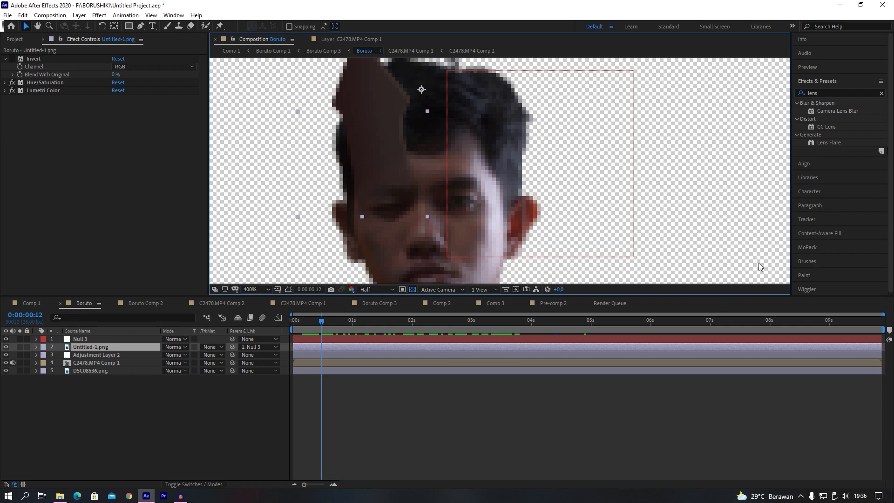
- Add a null object directly above the C2478.MP4 Comp 1 layer and open the Tracker controls
left_click(106, 363)
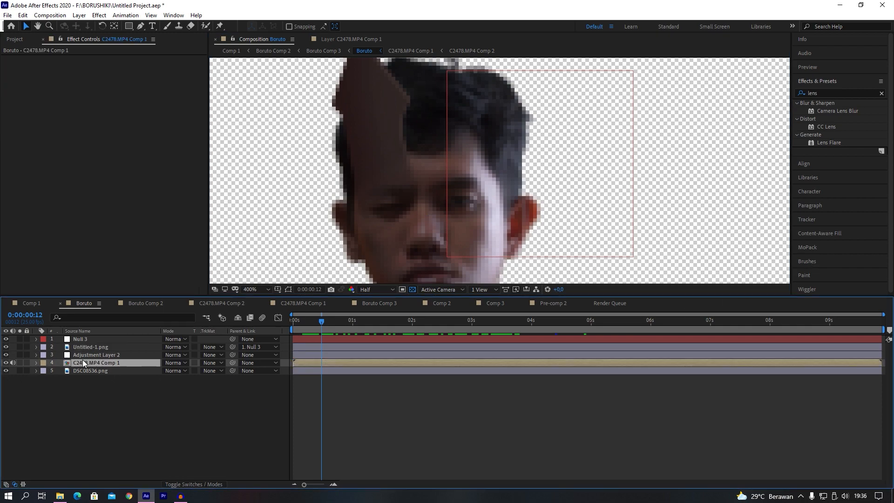
left_click_drag(393, 225, 421, 179)
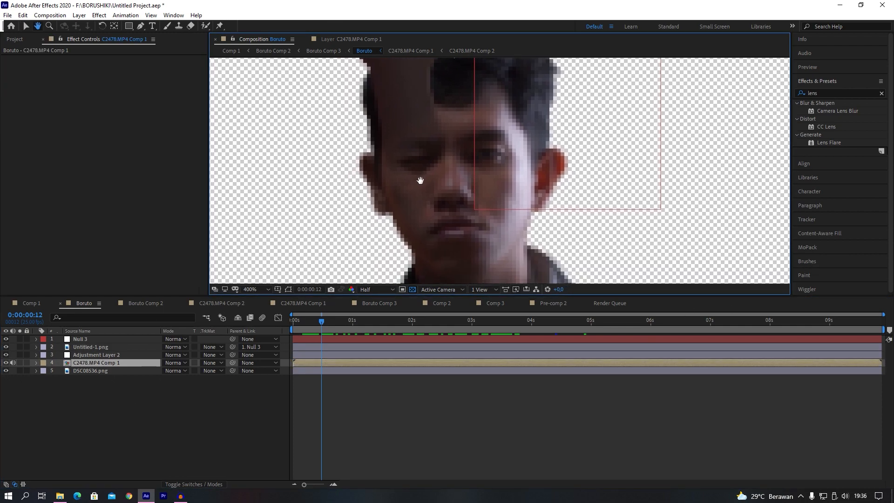
right_click(100, 424)
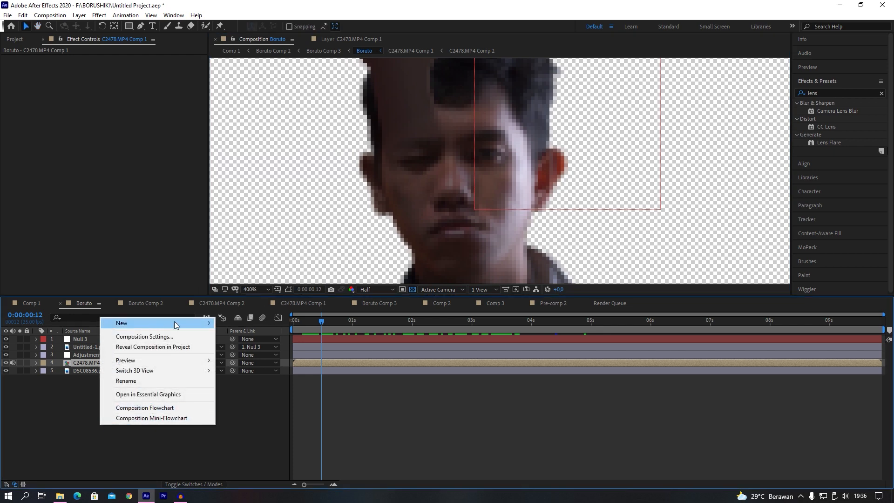
mouse_move(174, 321)
right_click(83, 438)
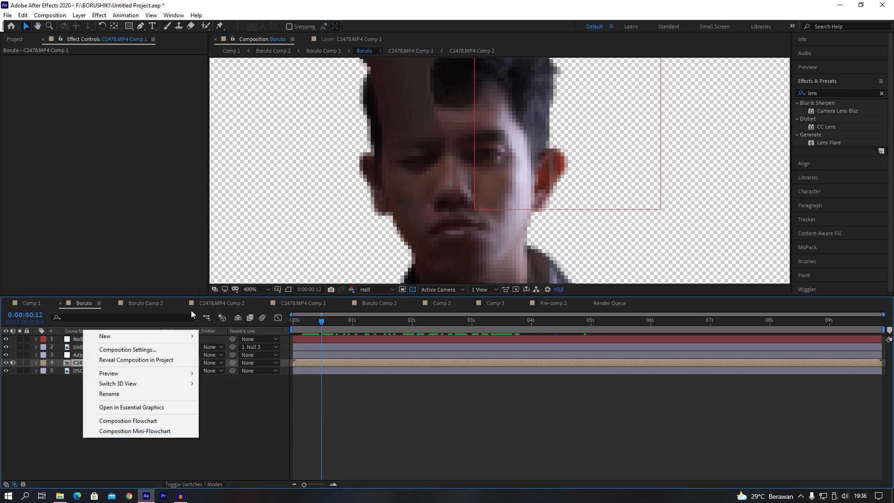
mouse_move(191, 335)
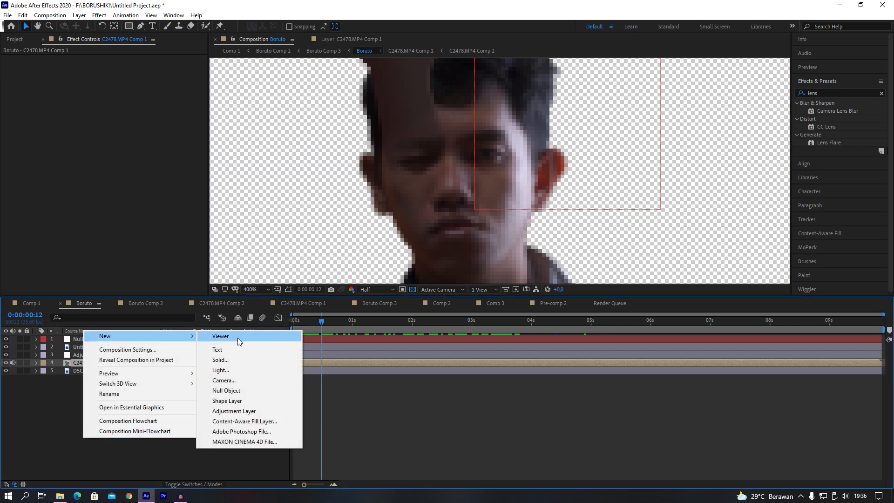
left_click(239, 390)
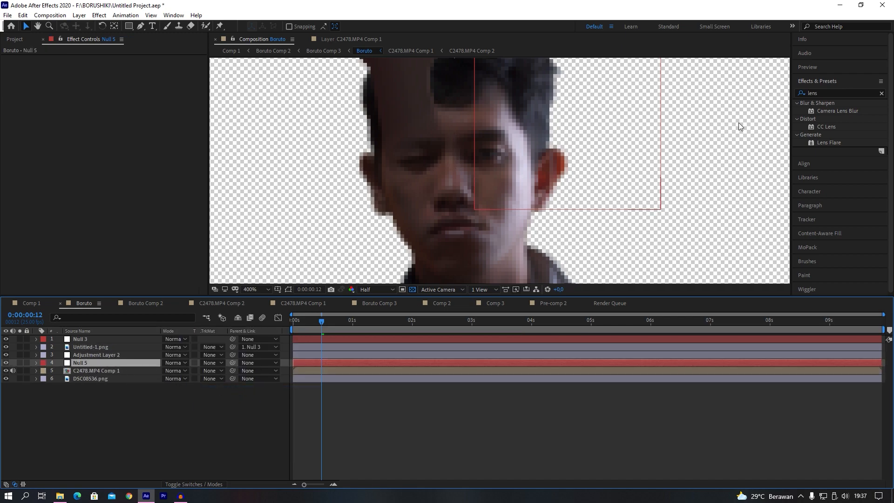
left_click(807, 219)
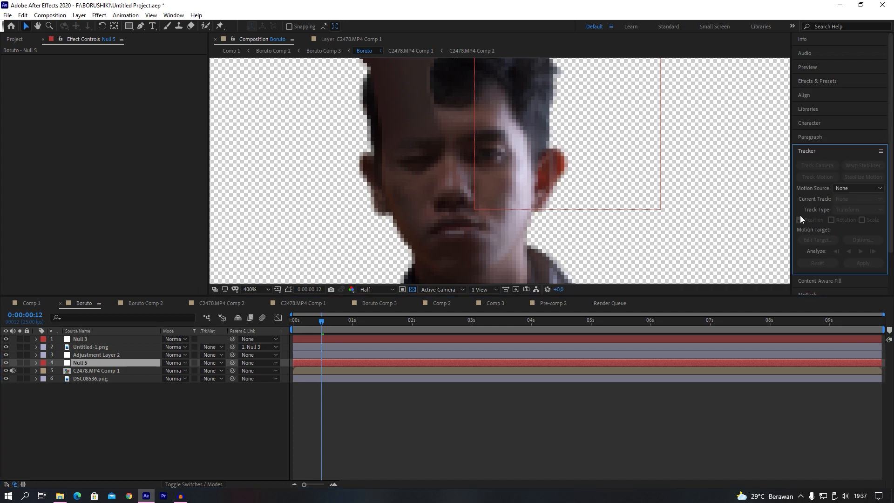
- Start a motion track on the C2478.MP4 Comp 1 layer and fit its track point around the character's closed eye
left_click(92, 370)
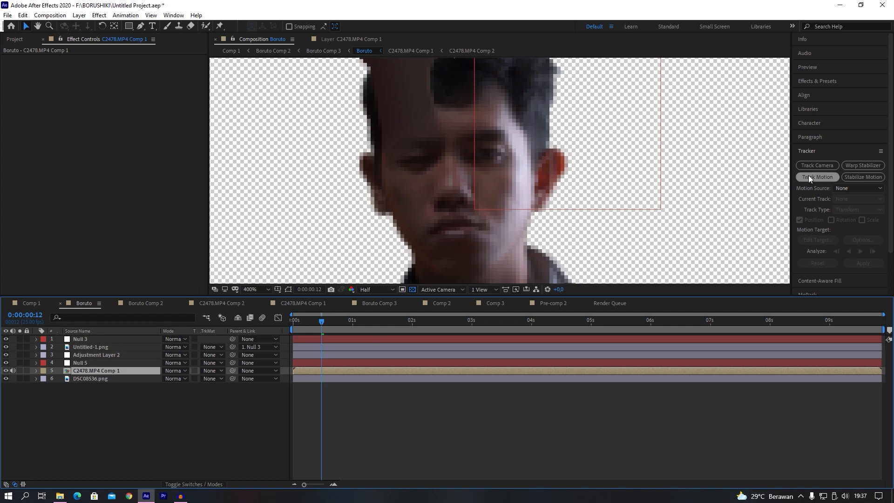
left_click(825, 180)
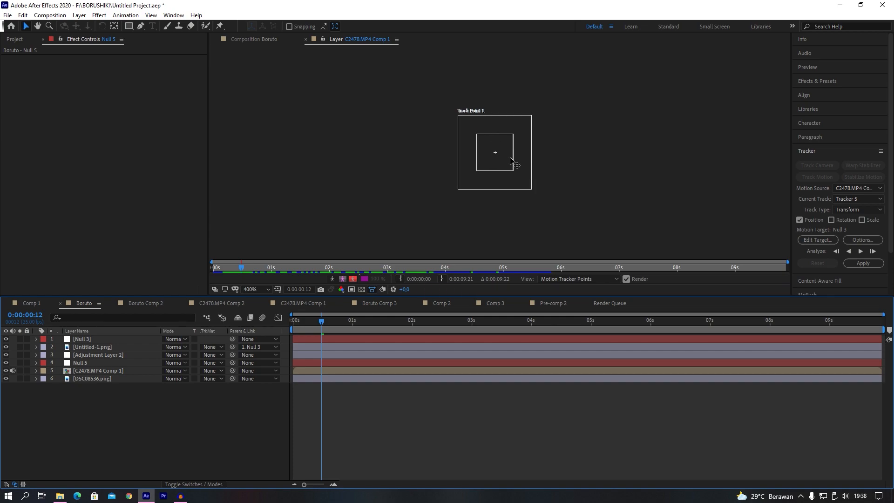
left_click_drag(510, 161, 659, 171)
left_click_drag(720, 200, 621, 170)
scroll(620, 169, "down", 2)
left_click_drag(674, 181, 546, 120)
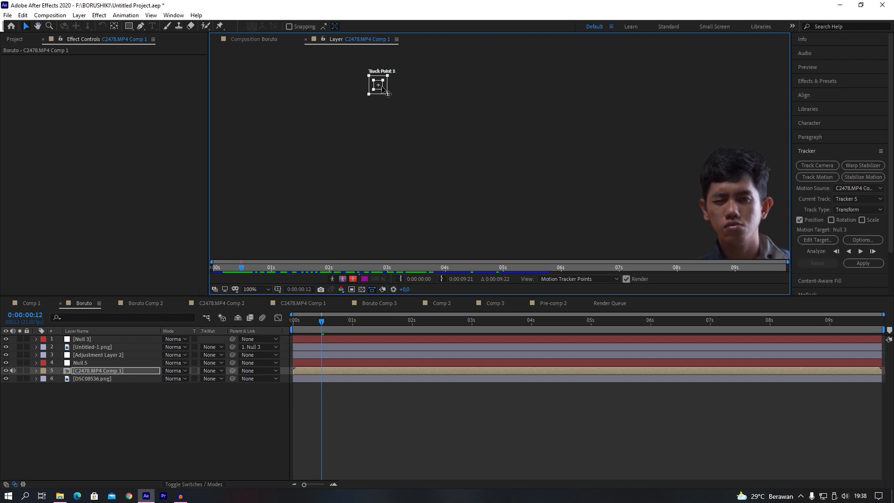
left_click_drag(382, 87, 729, 205)
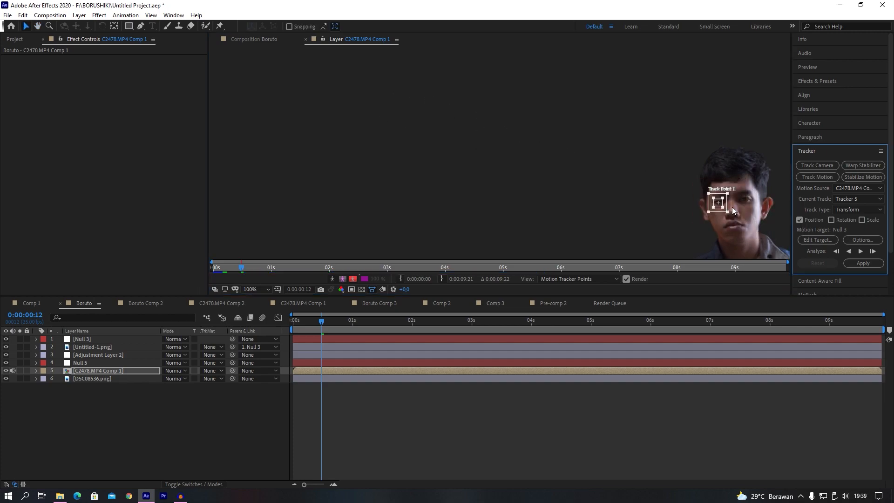
scroll(735, 208, "up", 2)
left_click_drag(567, 154, 565, 174)
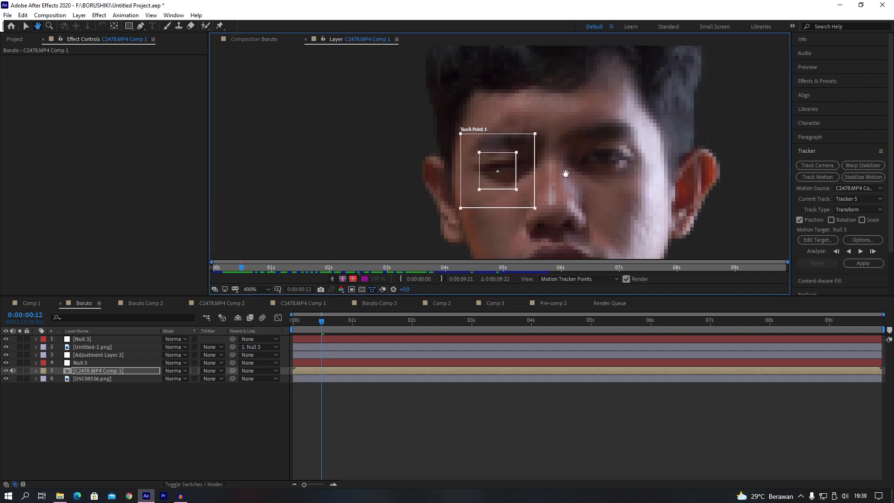
left_click_drag(510, 173, 535, 147)
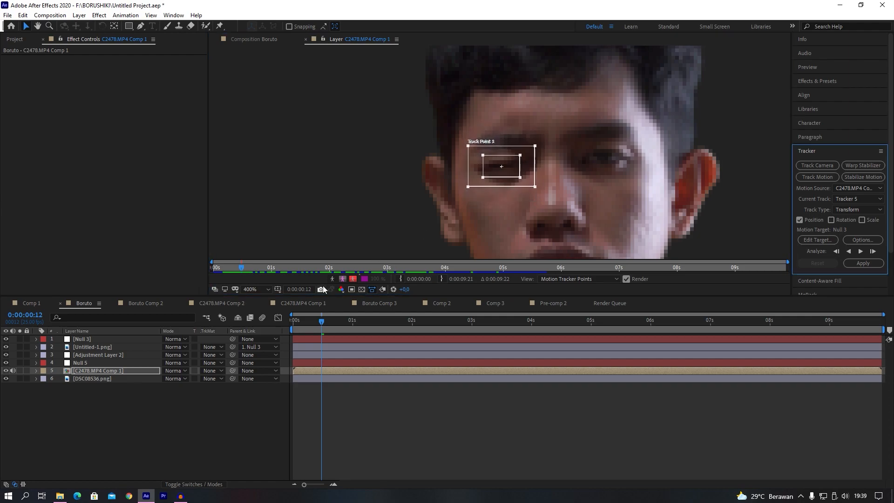
- Scrub through the Boruto timeline and return the current time to 0:00:00:12
left_click(321, 326)
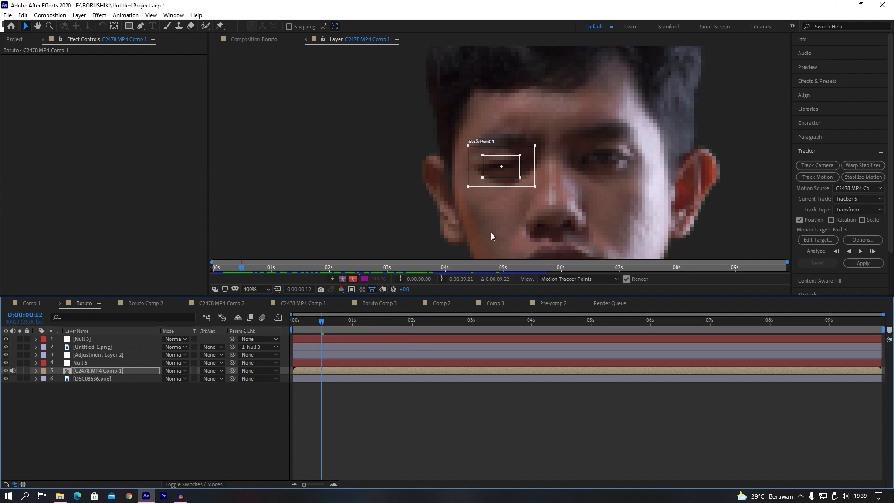
left_click_drag(318, 326, 527, 328)
left_click_drag(436, 325, 321, 324)
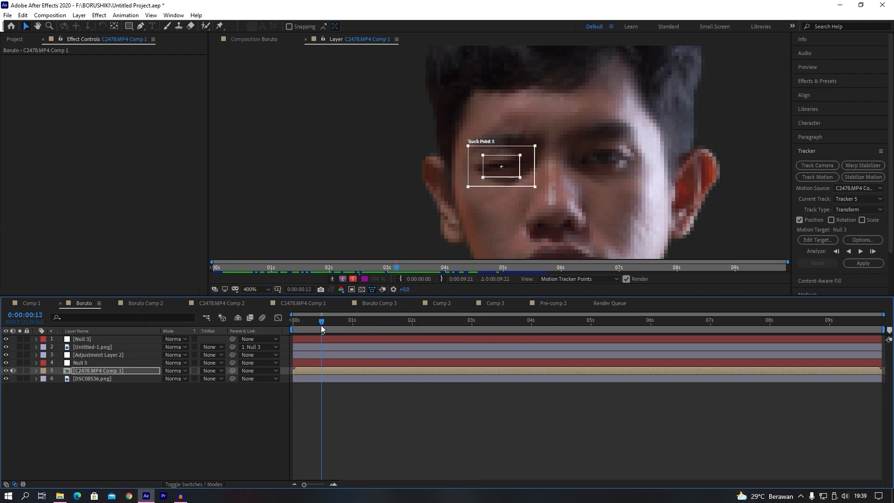
- Review which layers can be the tracker's motion target and leave the settings without changing them
left_click(814, 239)
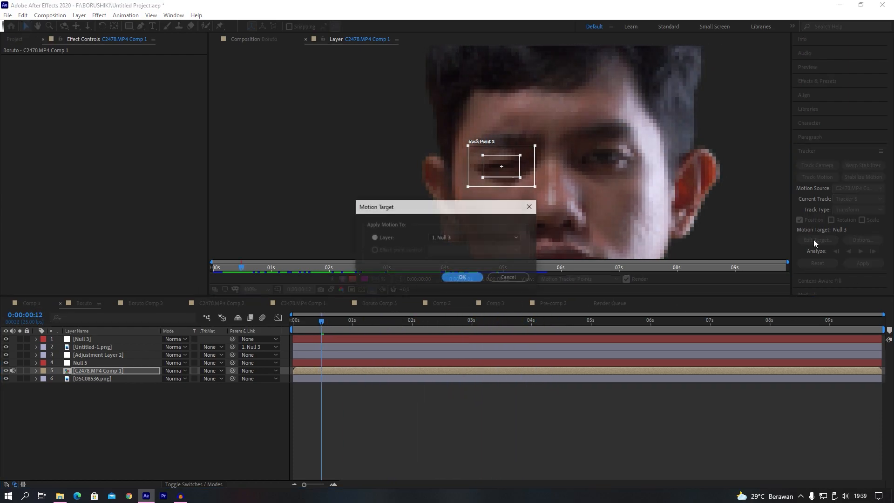
left_click(446, 237)
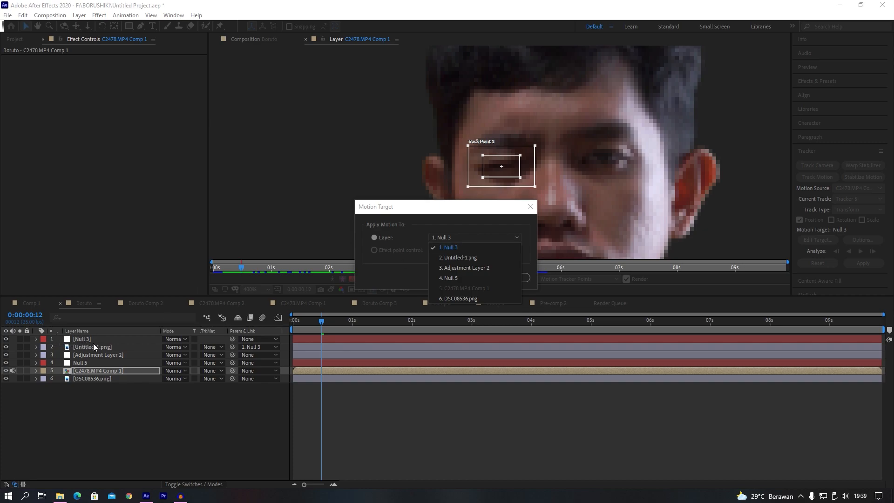
left_click(483, 201)
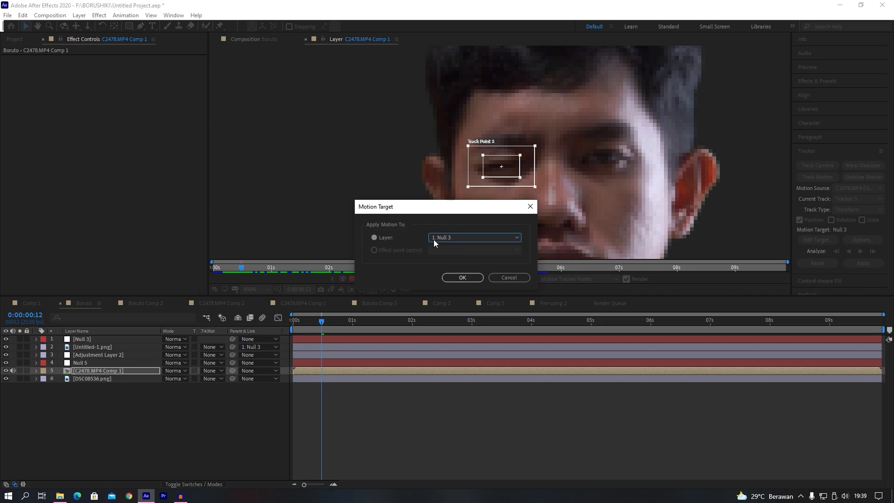
left_click(504, 278)
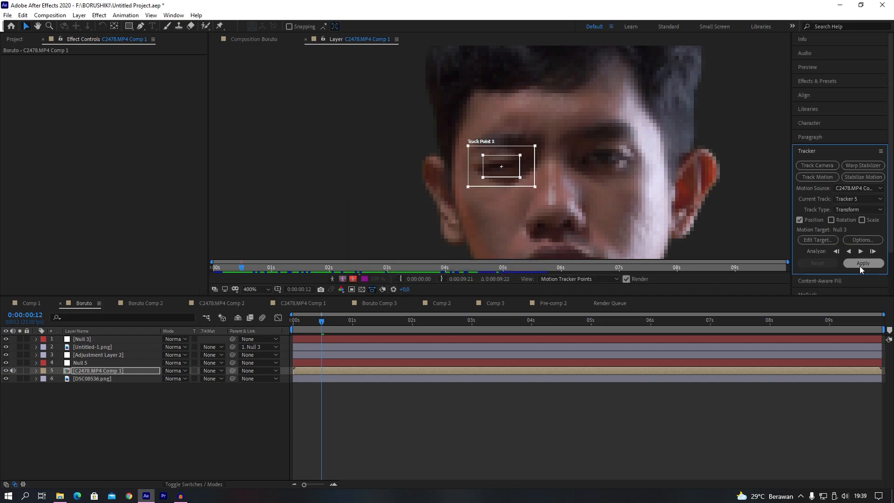
- Delete the Null 5 layer and return to the Boruto composition view
left_click(84, 365)
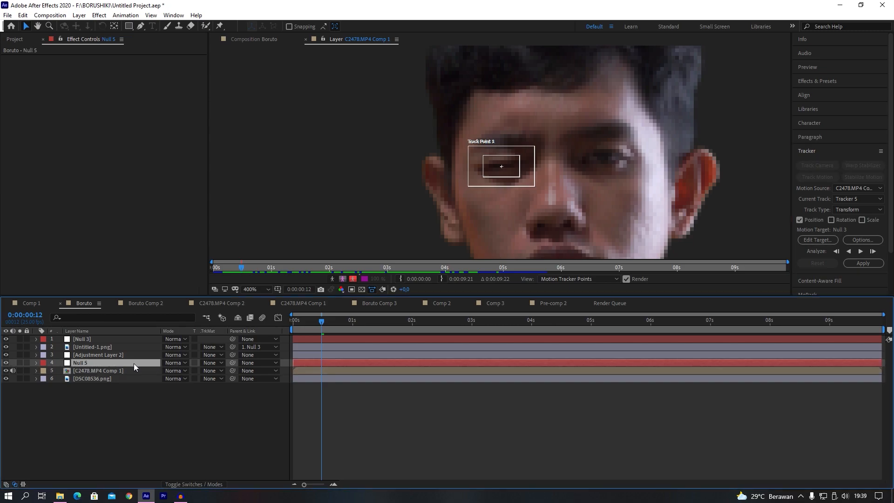
key("Delete")
left_click(267, 40)
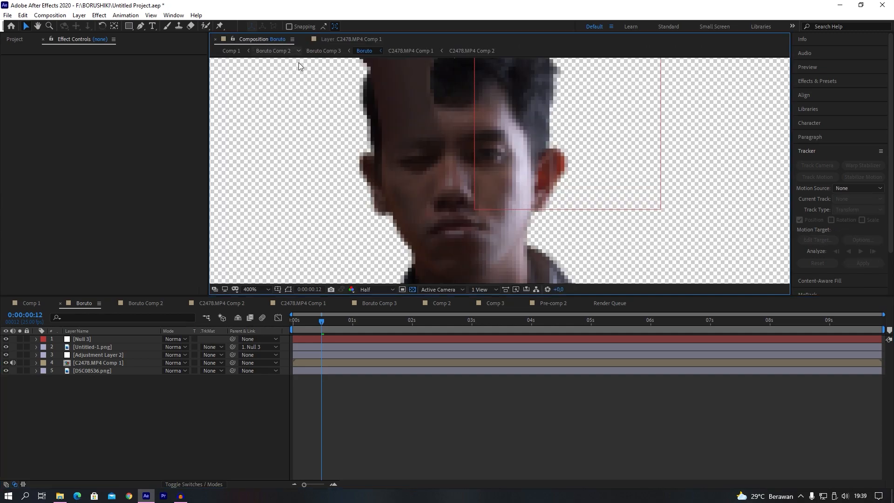
- Compare the head with the Untitled-1.png horn layer hidden and shown, and inspect that layer's parent options
left_click_drag(432, 189, 410, 237)
left_click_drag(325, 330, 405, 342)
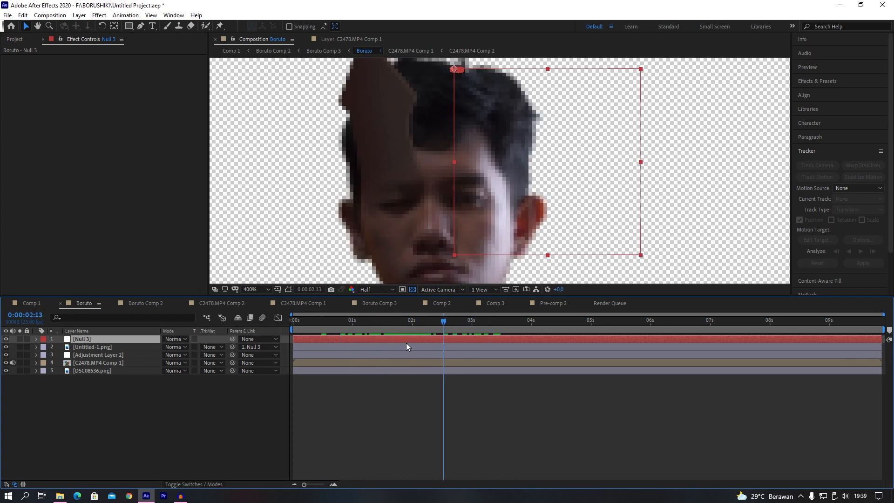
left_click(99, 348)
left_click(6, 347)
left_click(5, 347)
left_click(6, 347)
left_click(6, 347)
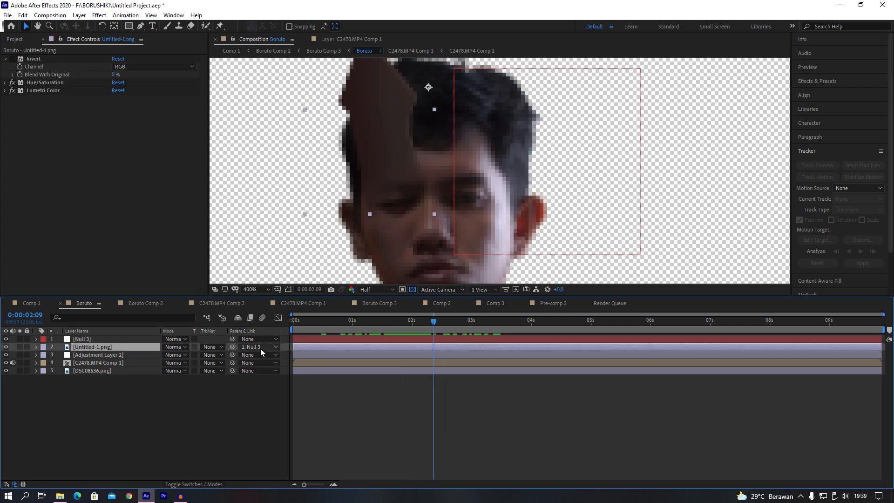
left_click(261, 348)
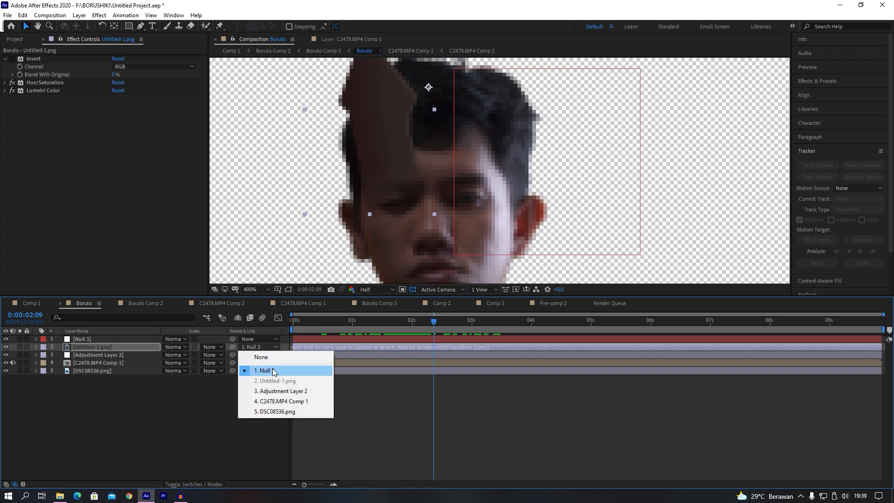
left_click(166, 404)
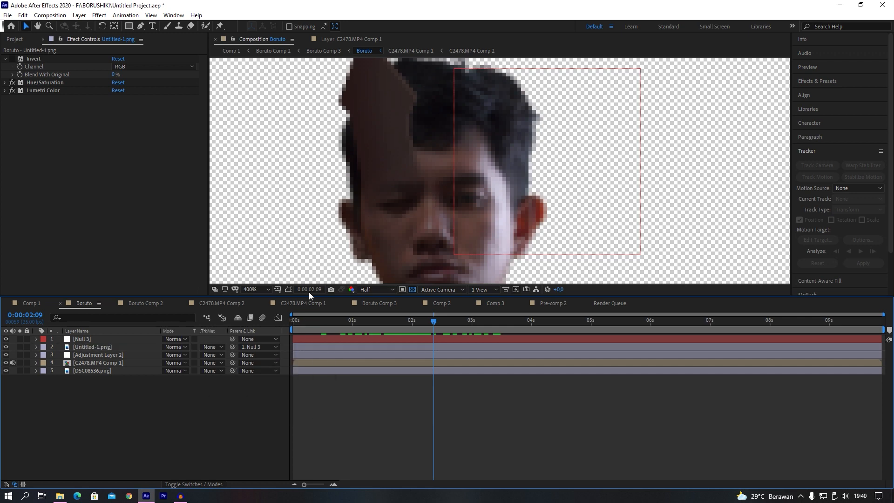
- Scrub the Boruto composition with the full character in view to check the horn's movement, stopping at 0:00:01:15
left_click_drag(344, 325, 462, 338)
scroll(457, 206, "down", 4)
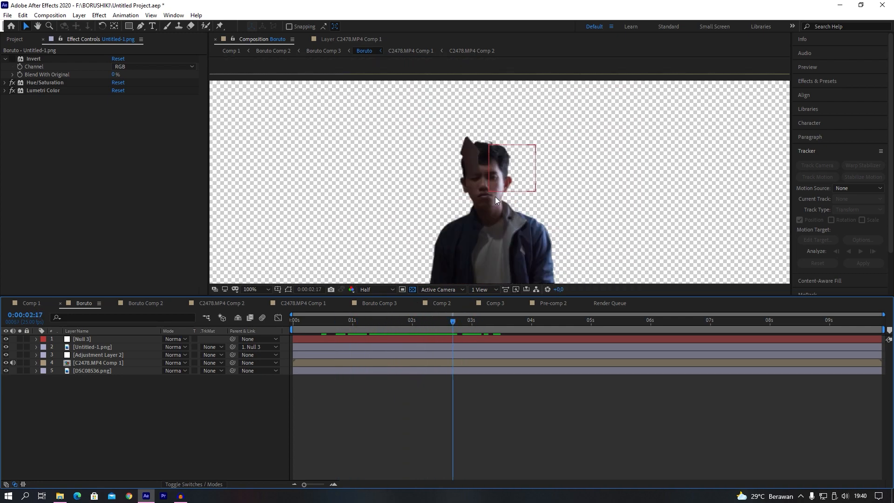
key("h")
left_click_drag(495, 197, 490, 163)
scroll(484, 162, "down", 2)
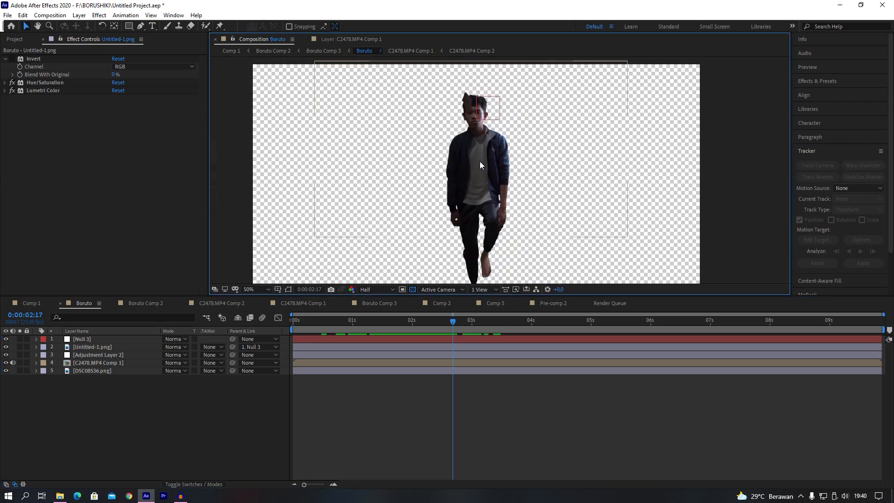
key("v")
mouse_move(371, 320)
left_mouse_down()
mouse_move(409, 321)
mouse_move(371, 321)
left_mouse_up()
left_click(390, 329)
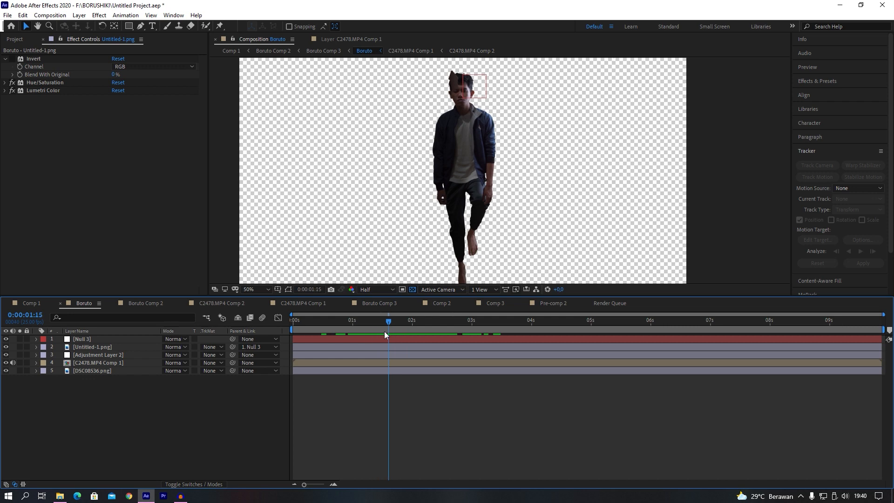
- Compare the character's shading with Adjustment Layer 2 hidden and shown, and check the main Comp 1 before returning to Boruto
left_click(110, 355)
left_click(6, 355)
left_click(6, 356)
left_click(6, 355)
left_click(6, 355)
left_click(6, 355)
left_click(6, 355)
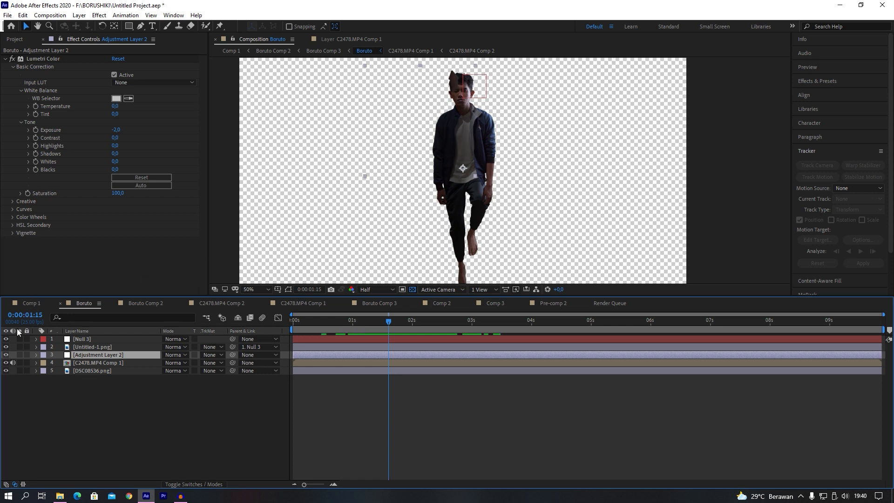
left_click(29, 303)
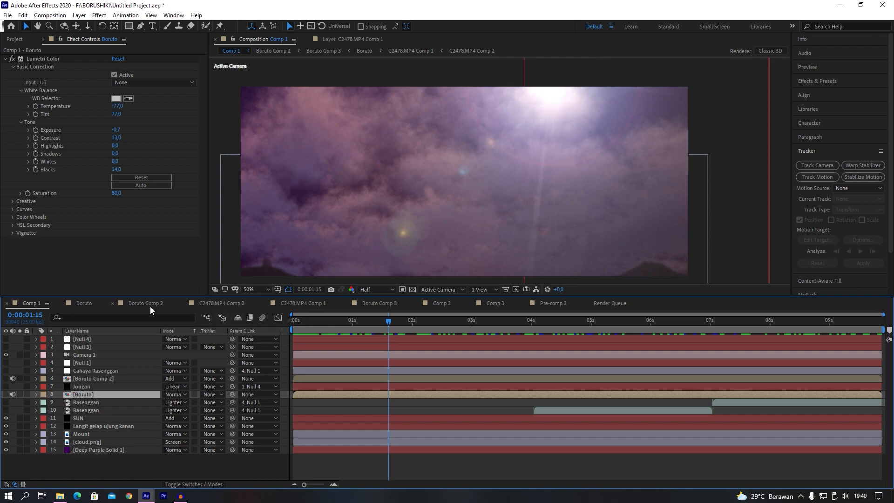
left_click(83, 304)
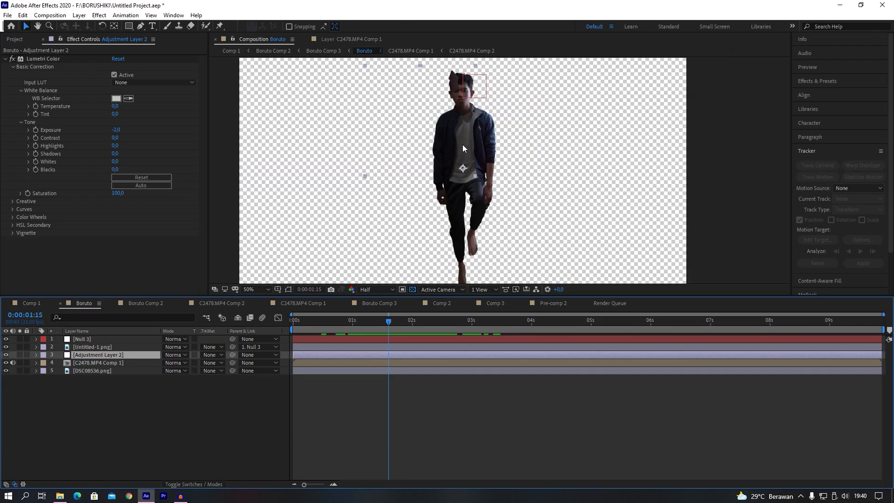
- Locate the Adjustment Layer option among the new layer types without creating a layer
right_click(102, 402)
right_click(68, 423)
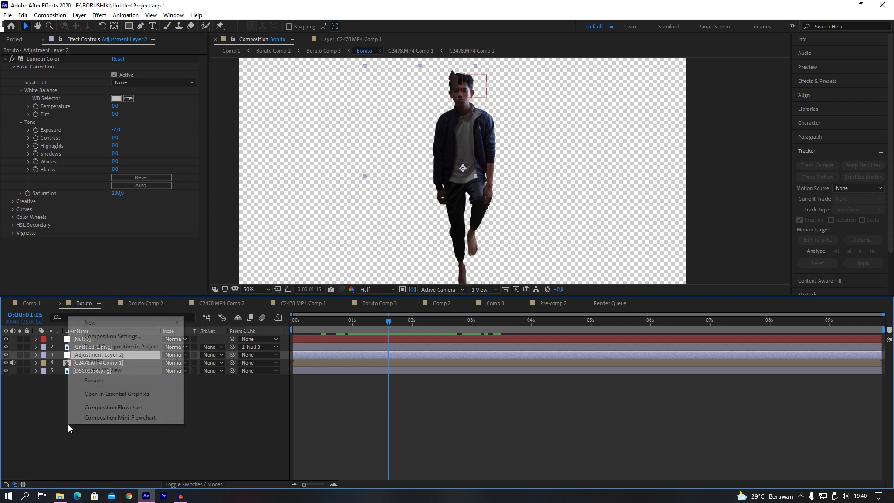
mouse_move(146, 325)
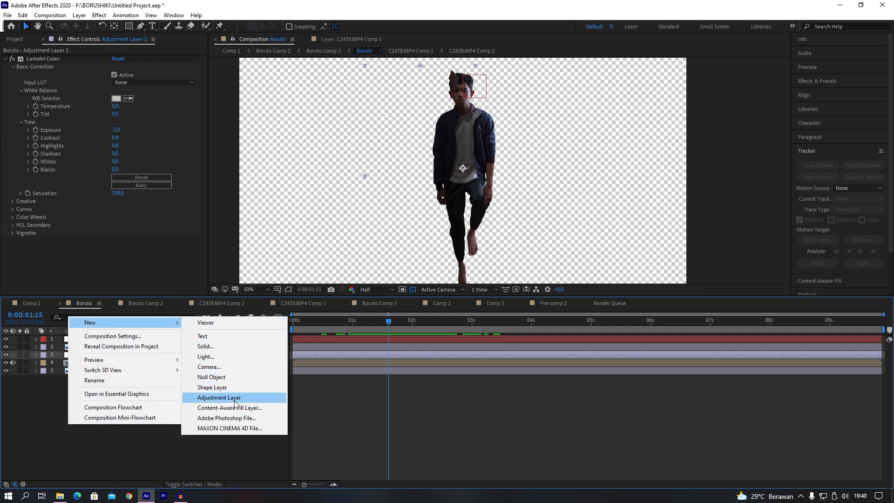
left_click(28, 423)
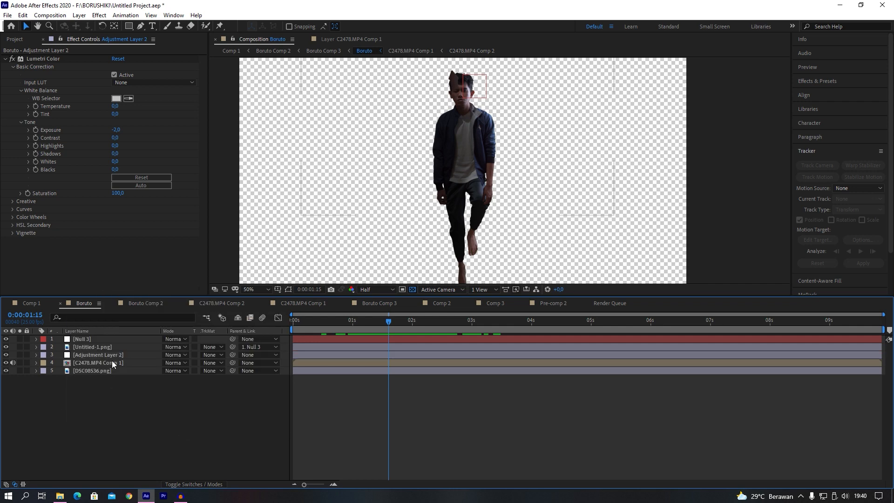
- Examine Adjustment Layer 2's Lumetri Color effect, show its mask outline over the character and review the Mask 1 properties
left_click(107, 356)
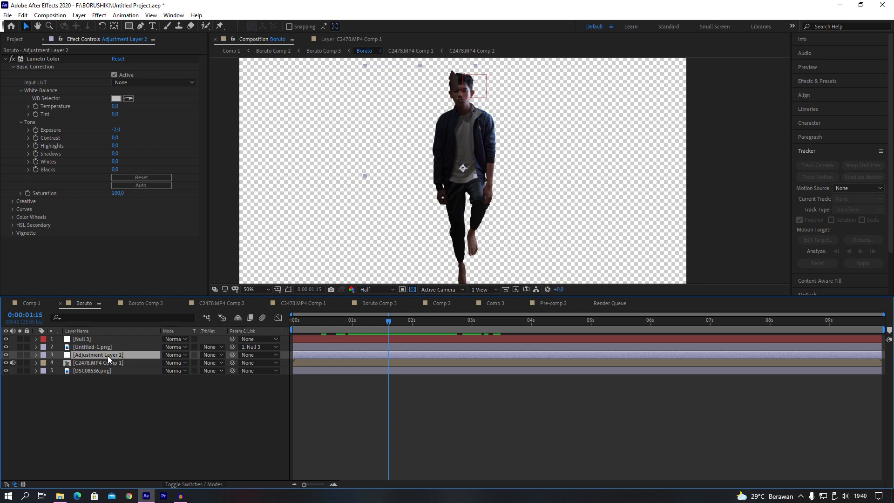
left_click(49, 57)
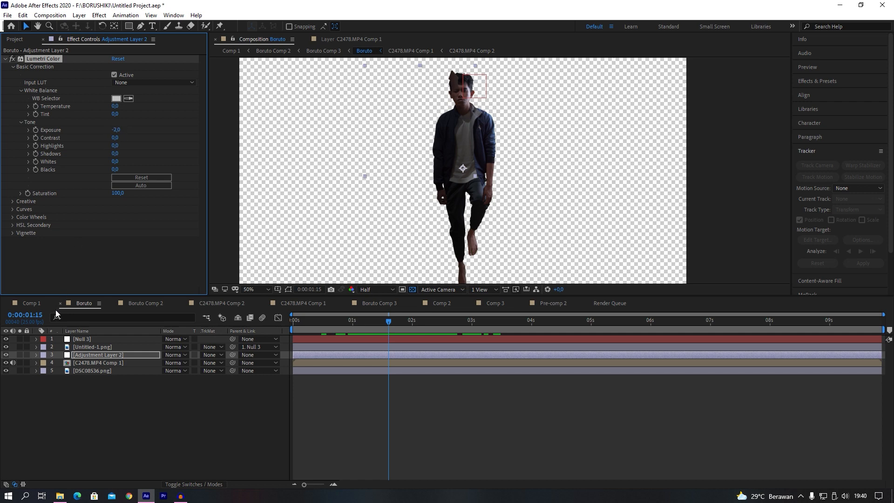
left_click(107, 354)
left_click(290, 290)
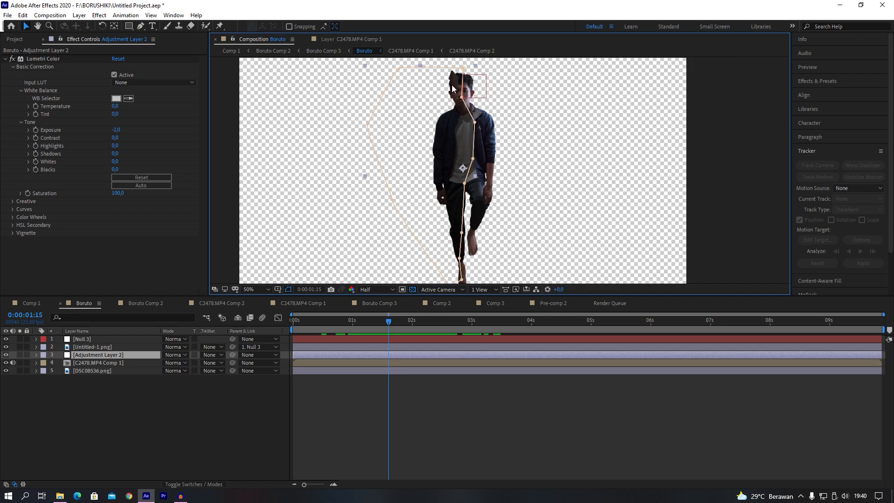
left_click(36, 354)
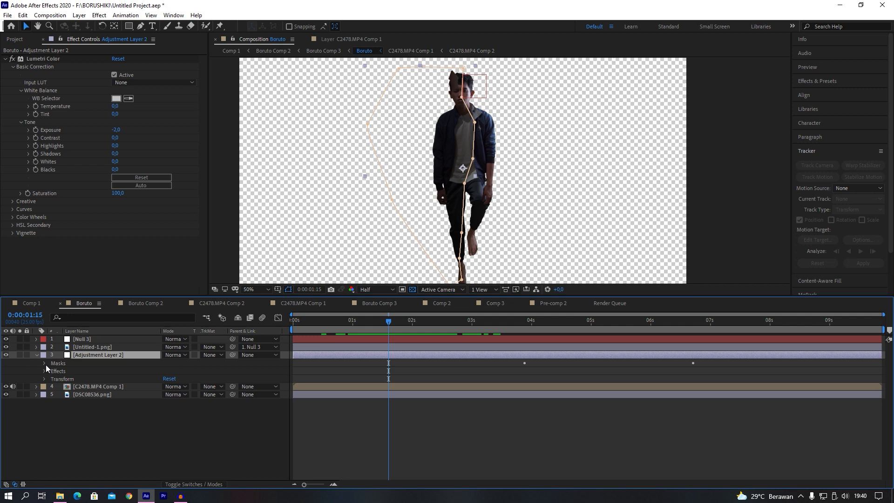
left_click(44, 363)
left_click(52, 371)
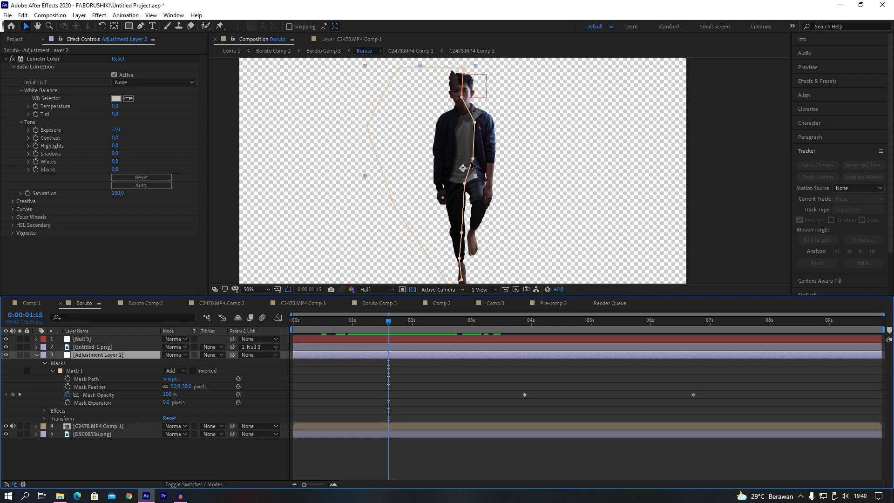
left_click(36, 355)
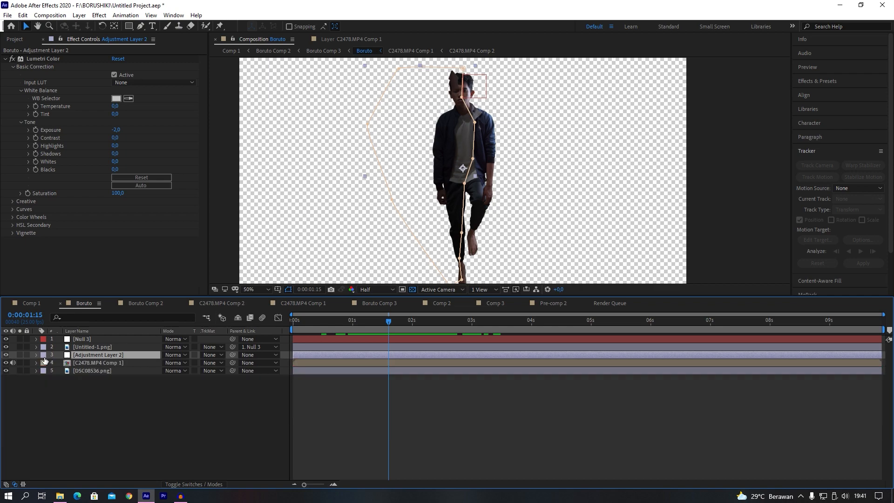
- Review the C2478.MP4 Comp 1, DSC08536.png and Null 3 layers in Boruto and return to Comp 1
left_click(99, 363)
left_click(98, 370)
left_click(93, 339)
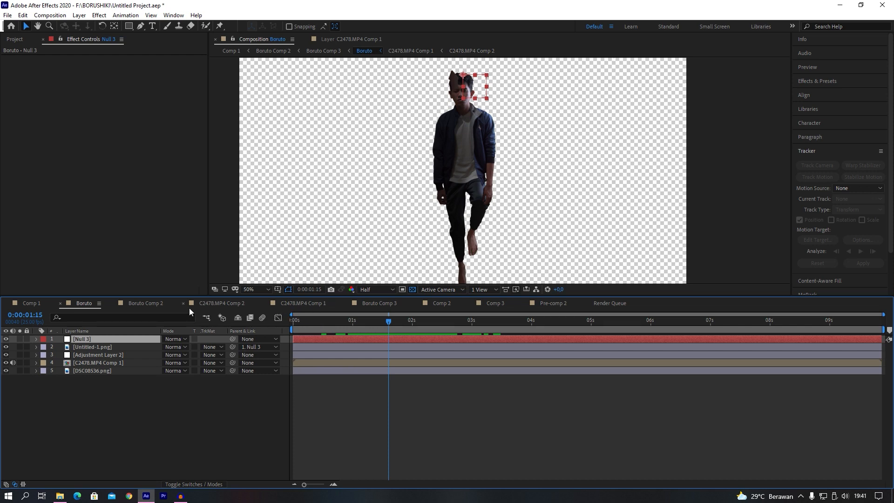
left_click(29, 305)
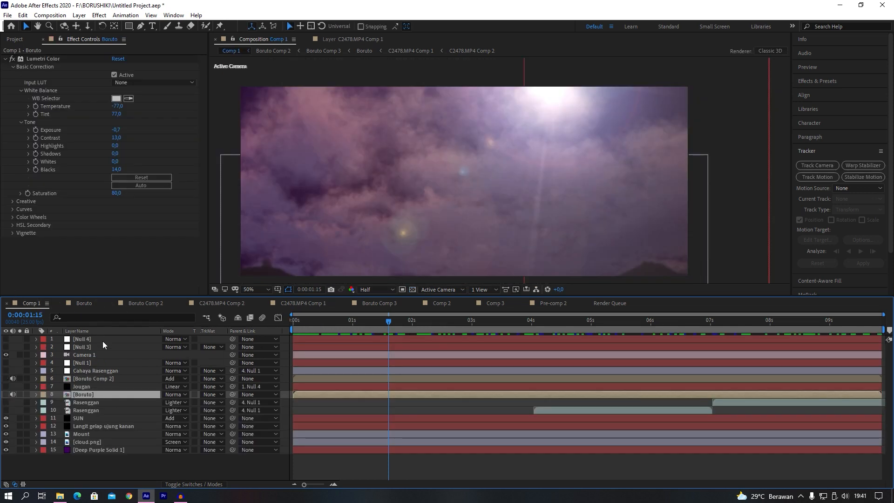
- Show the Boruto layer in Comp 1 and inspect the character up close at 200% zoom
left_click(6, 394)
key("period")
key("period")
left_click_drag(392, 107, 469, 178)
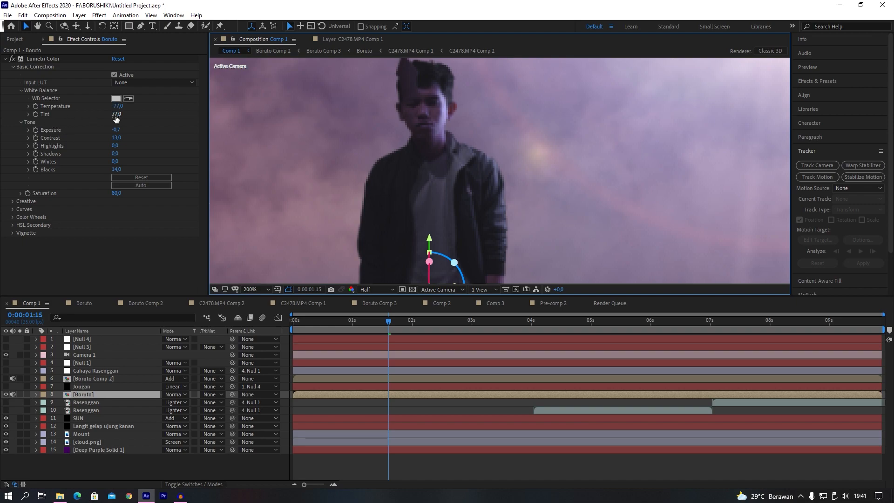
- Turn off the Boruto layer's Lumetri Color and examine the uncorrected character against the sky, undoing the accidental layer move
left_click(12, 59)
scroll(481, 126, "down", 4)
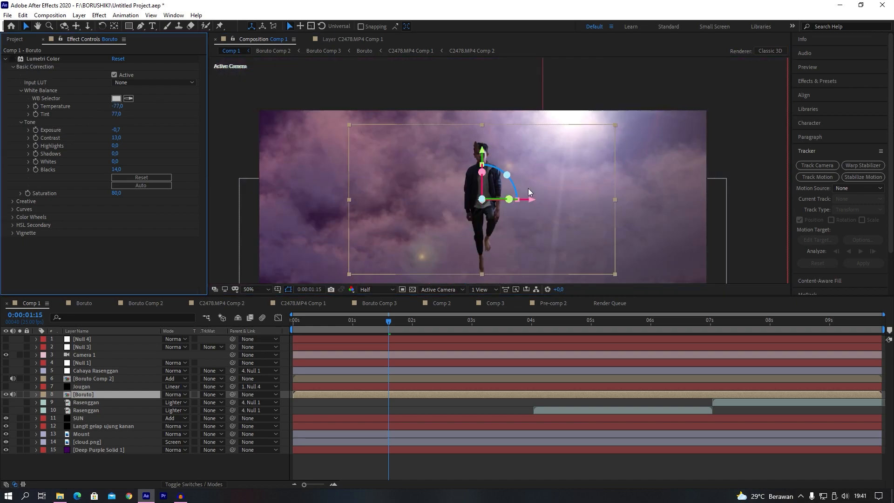
scroll(528, 188, "up", 1)
left_click_drag(518, 191, 528, 174)
left_click_drag(553, 142, 516, 164)
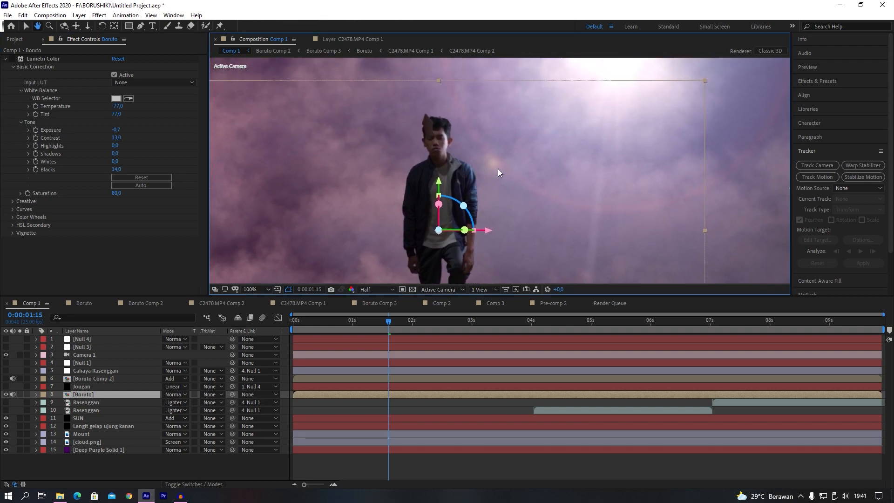
scroll(492, 170, "up", 1)
left_click_drag(453, 132, 423, 153)
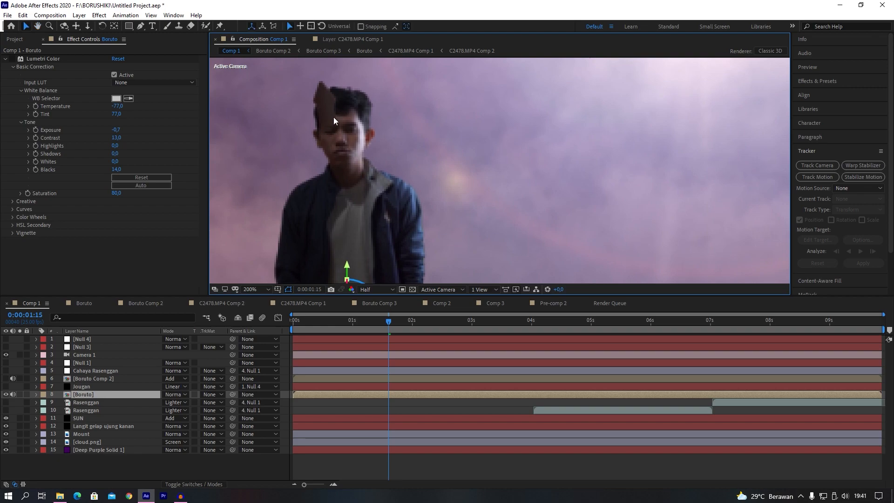
left_click_drag(507, 124, 573, 127)
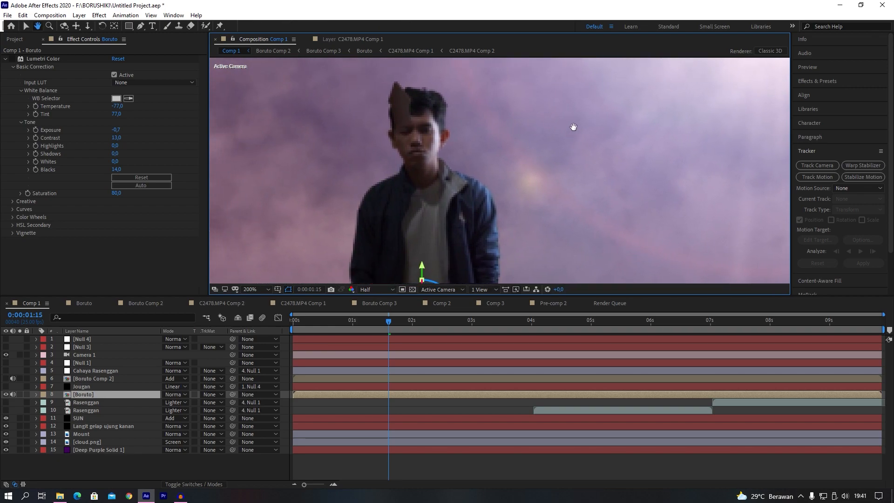
left_click_drag(488, 154, 531, 155)
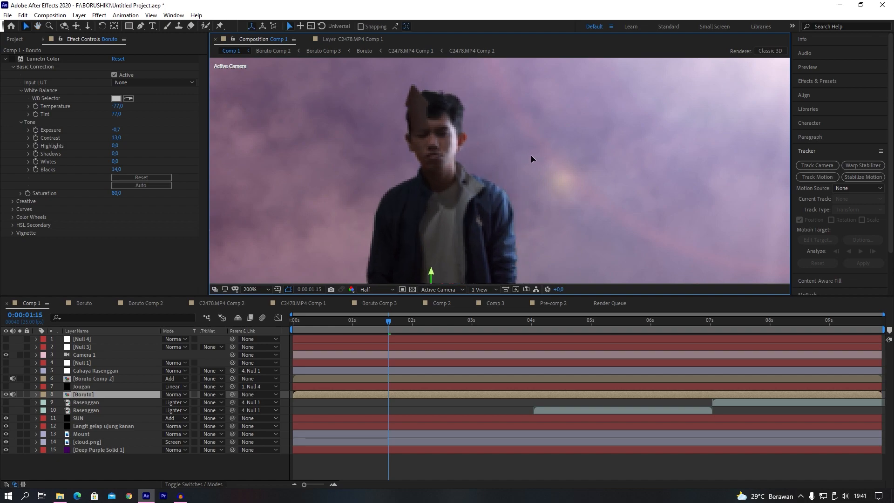
key("ctrl+z")
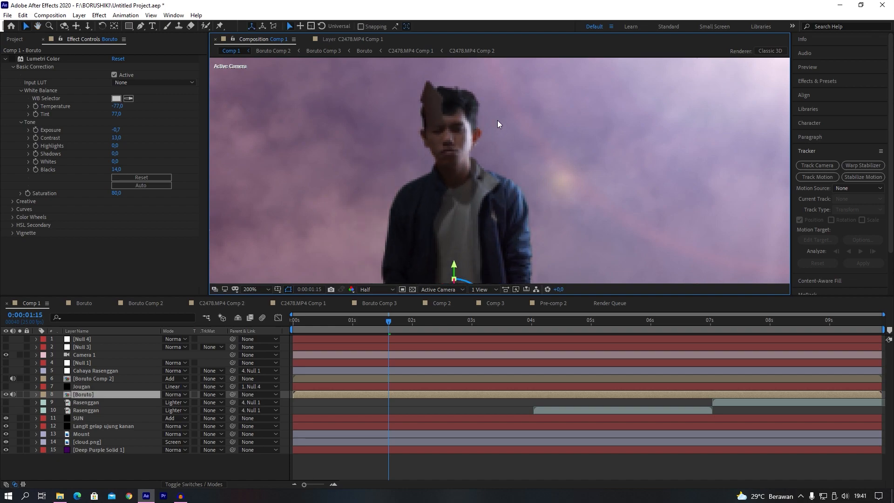
- Compare the uncorrected character with the full sky scene, and turn the Boruto layer's Lumetri Color back on
left_click_drag(485, 165, 463, 170)
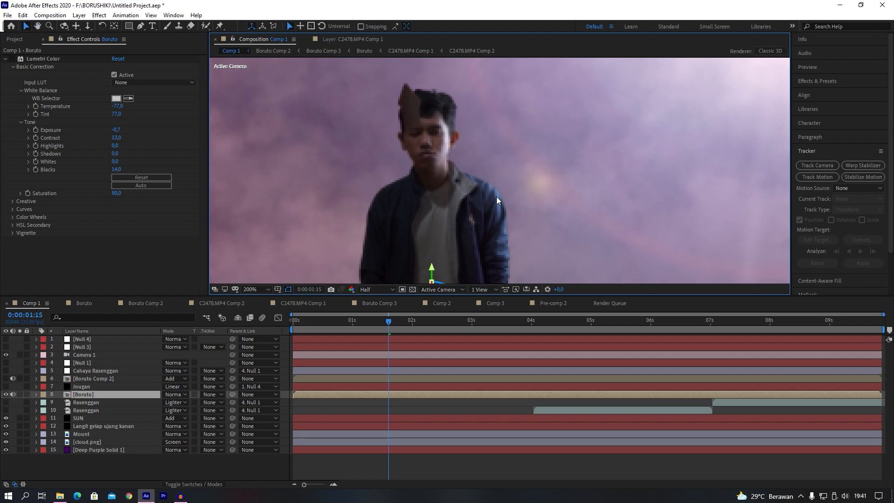
left_click_drag(582, 135, 532, 190)
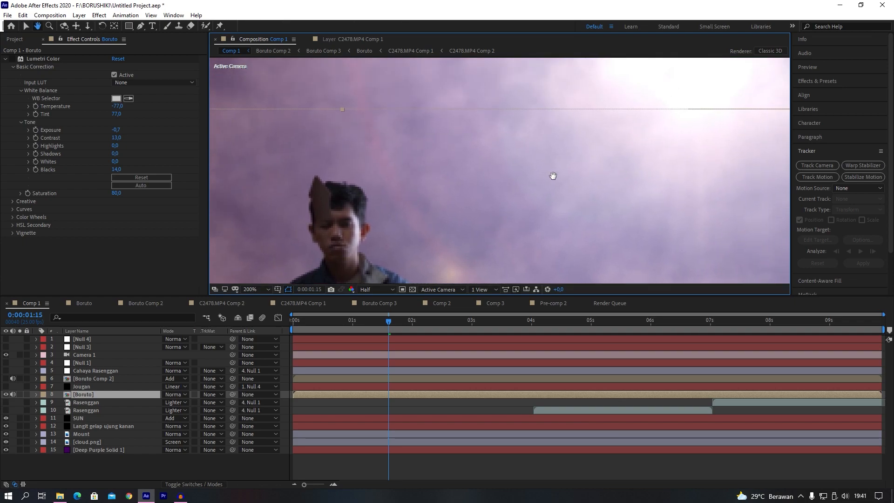
scroll(493, 196, "down", 5)
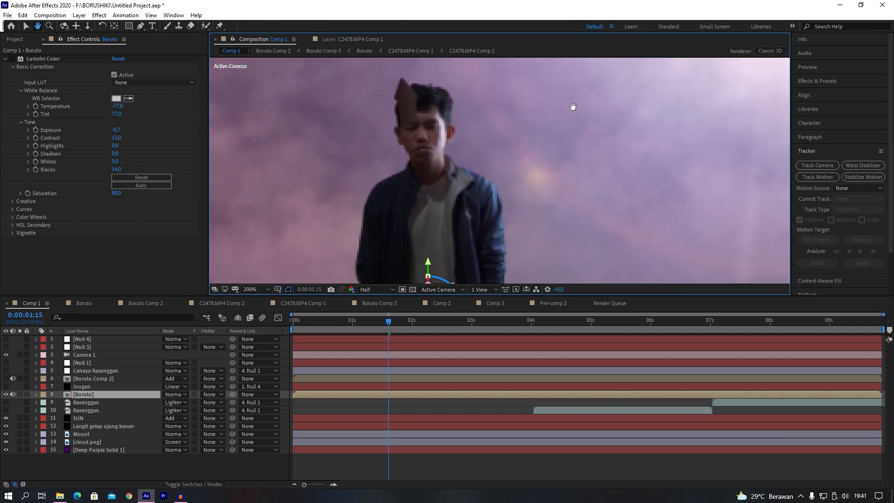
scroll(531, 156, "up", 2)
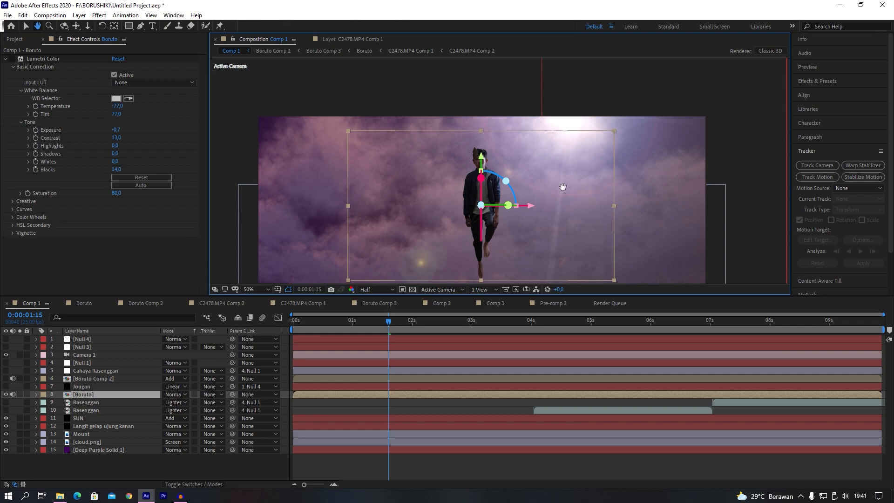
left_click(432, 88)
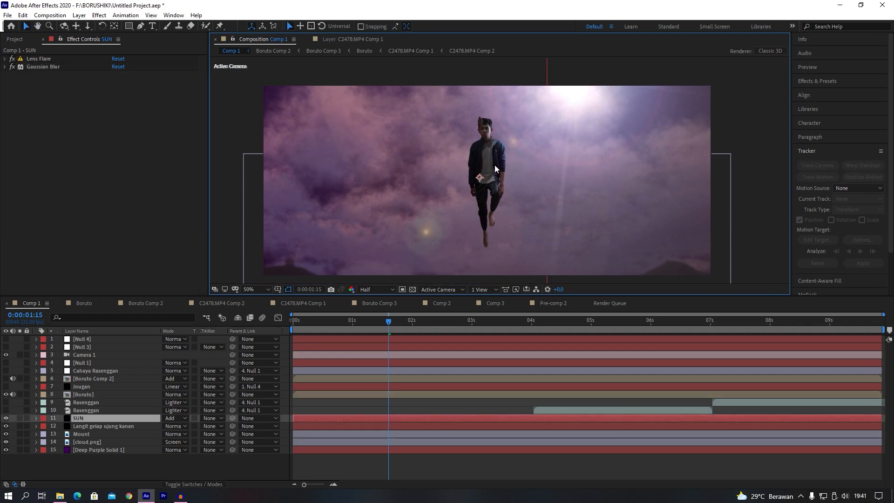
left_click(78, 394)
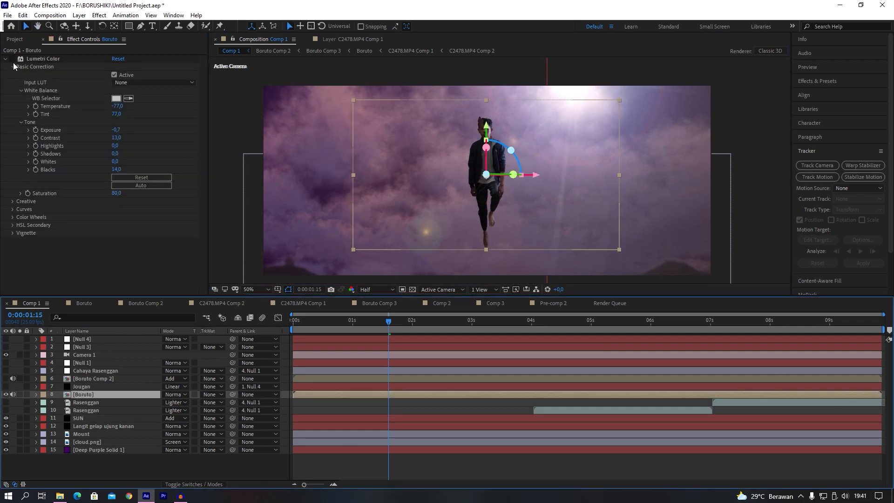
left_click(14, 61)
scroll(479, 146, "up", 2)
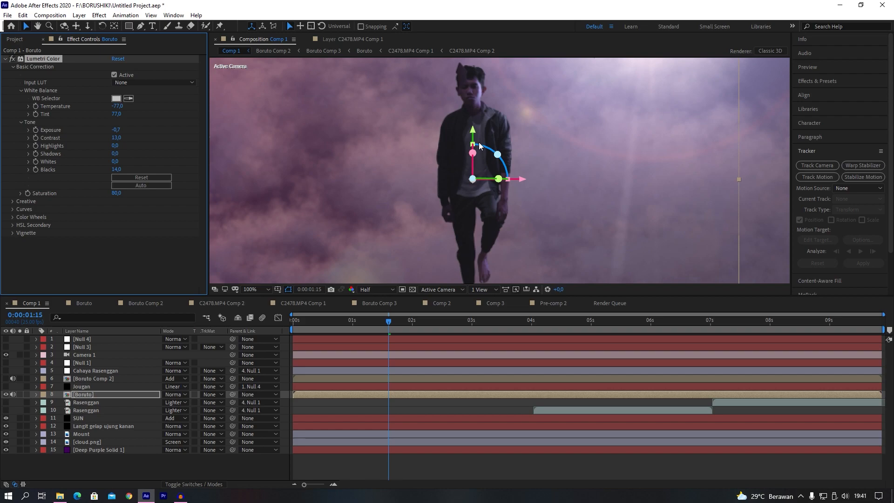
- Review the character's movement in Comp 1 up to 0:00:04:10, with the layer switches shown and Camera 1 selected
left_click_drag(406, 329, 434, 331)
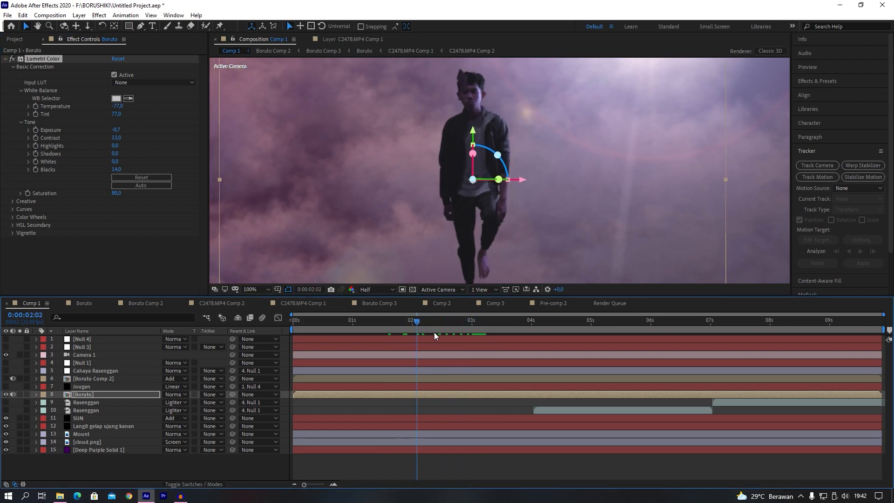
left_click(191, 484)
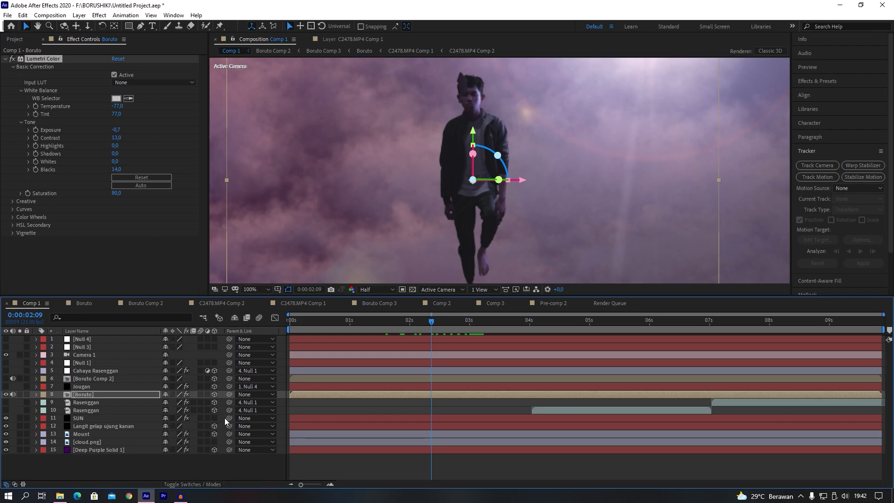
left_click_drag(440, 320, 498, 321)
key("comma")
key("comma")
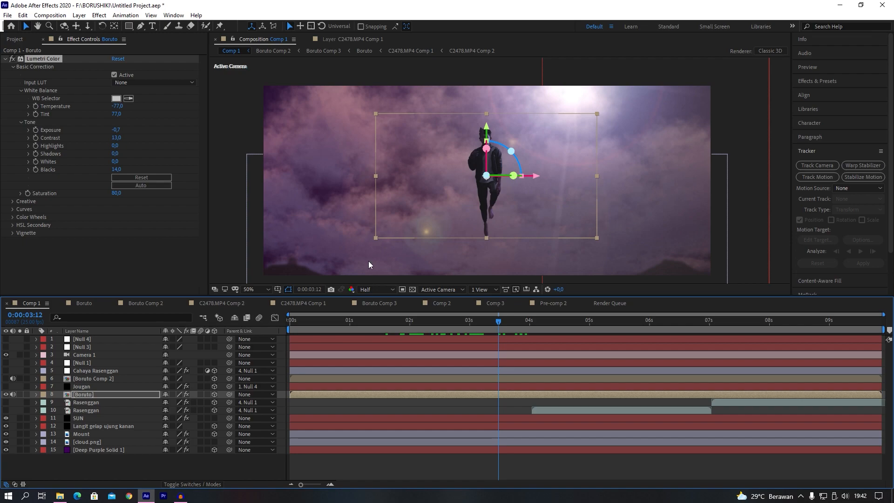
left_click(84, 356)
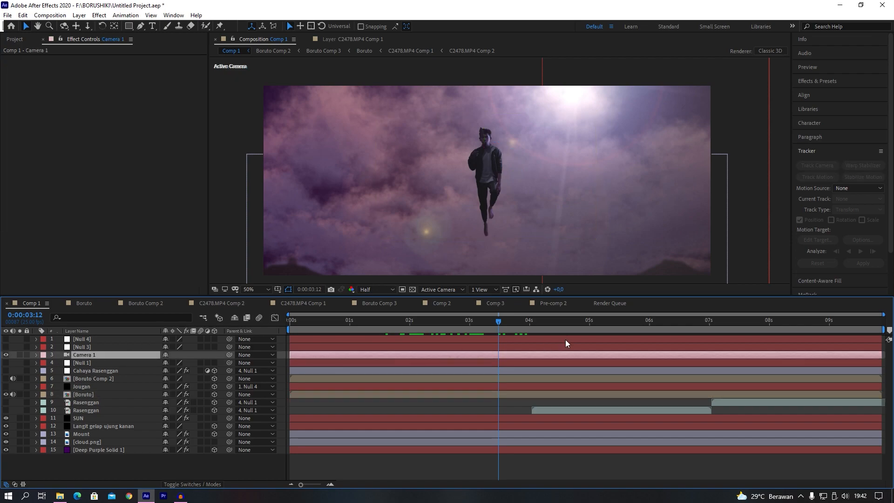
left_click_drag(497, 321, 552, 336)
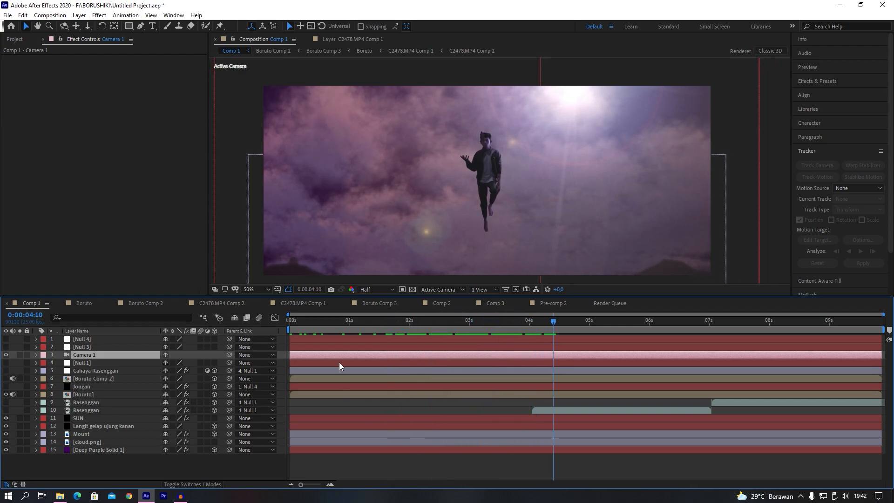
- Point out the two Rasenggan layers, and preview their source video Rasenggan from the BORUSHIKI folder in File Explorer
left_click(92, 401)
left_click(90, 409)
left_click(93, 404)
left_click(93, 409)
left_click(60, 495)
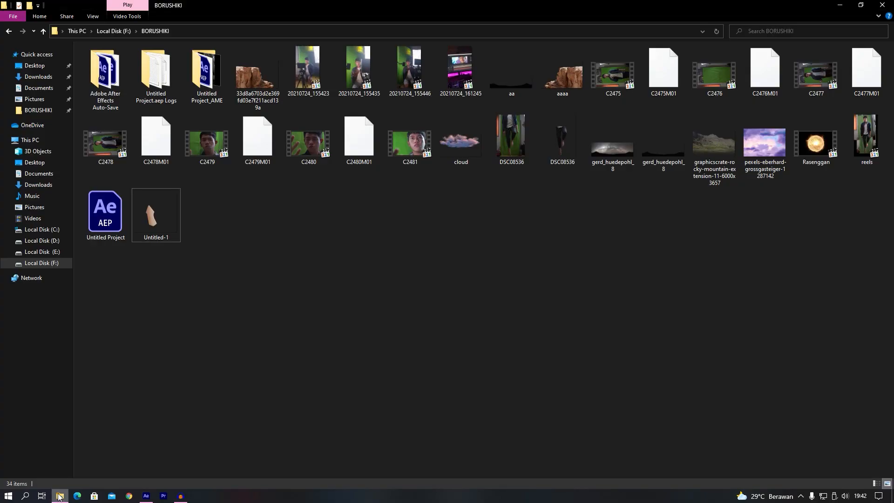
double_click(812, 145)
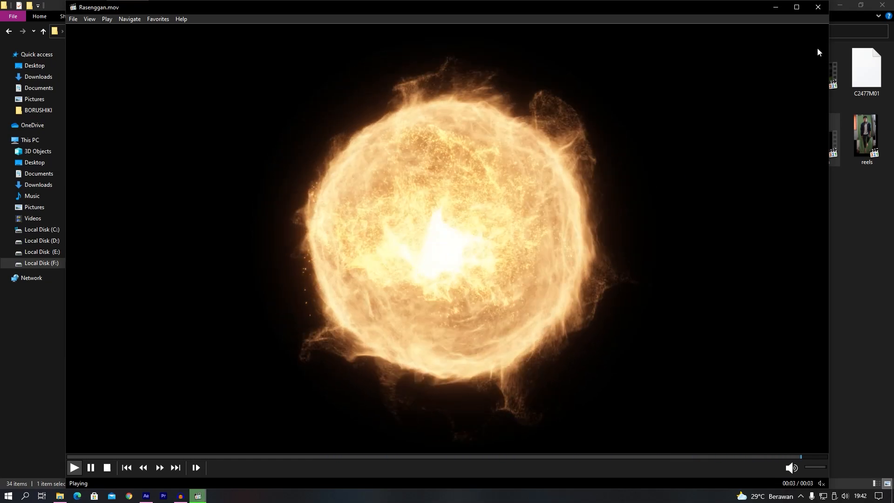
left_click(824, 11)
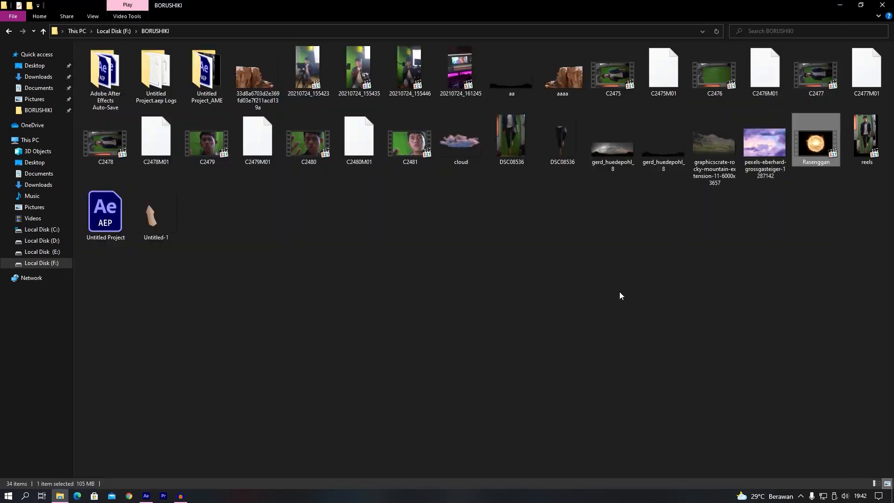
- Switch back to After Effects, show the Rasenggan layer 10 and inspect the energy ball above the hand at 0:00:05:12
left_click(146, 496)
left_click(7, 410)
left_click(575, 324)
left_click(619, 321)
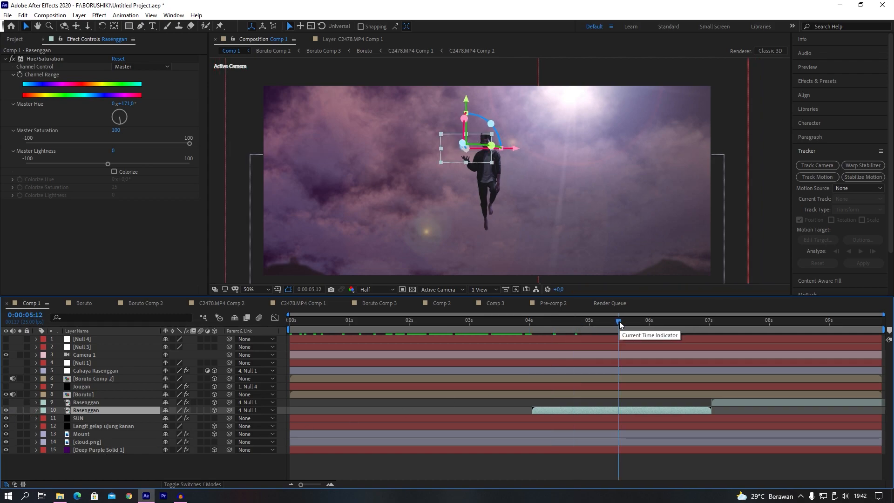
scroll(468, 174, "up", 4)
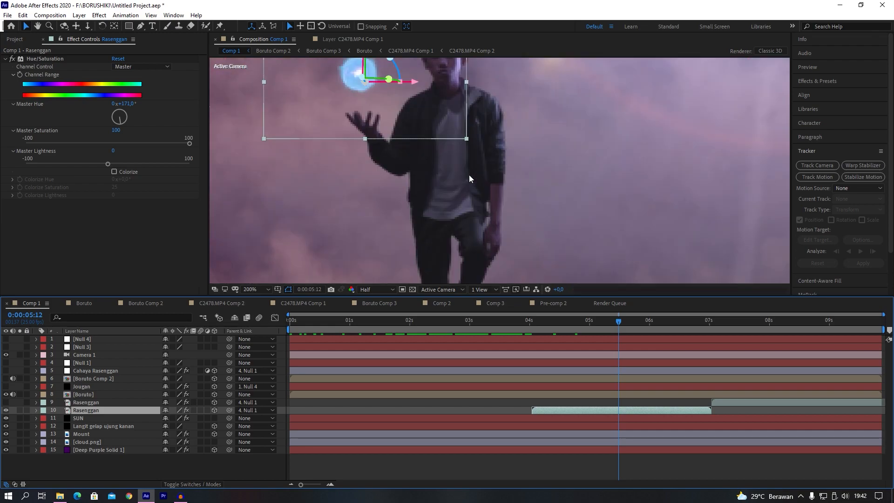
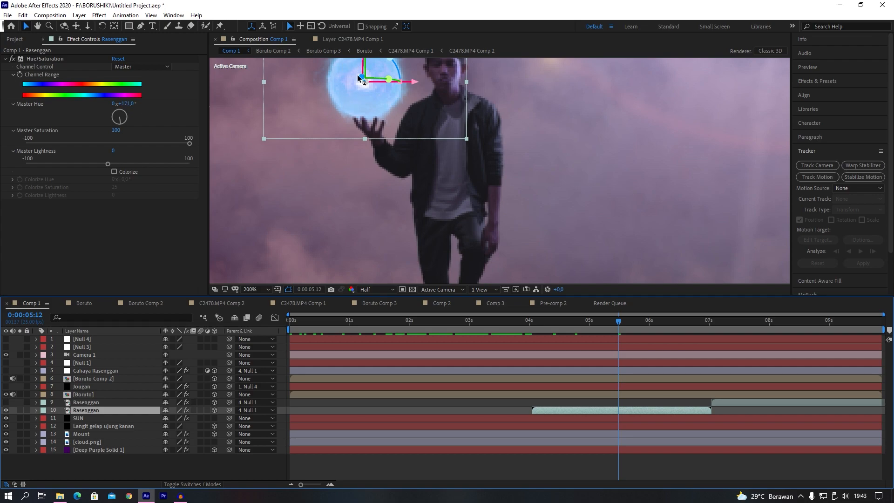
left_click_drag(358, 78, 384, 124)
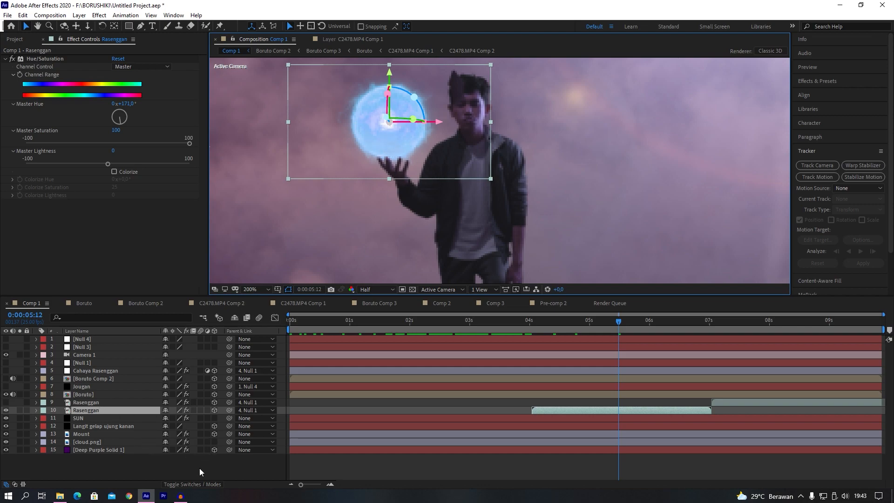
- Compare the Rasenggan layer 10 in Normal and Lighten blending modes, leaving it on Lighten
left_click(200, 482)
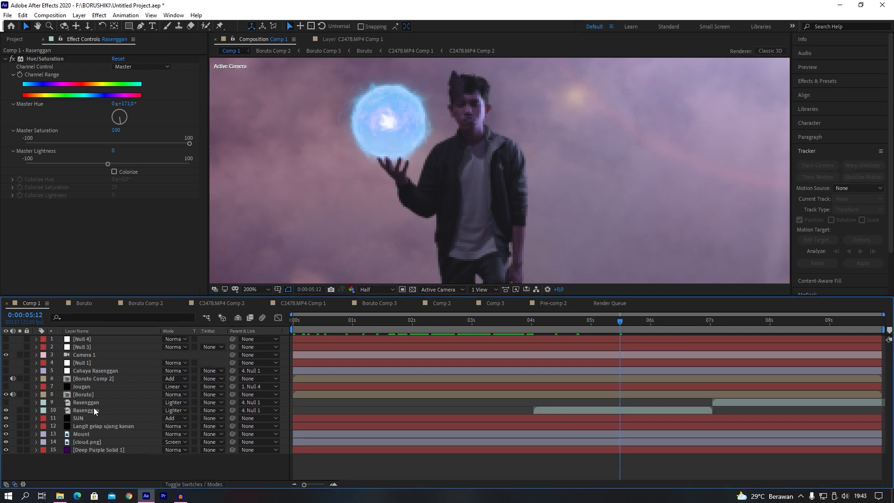
left_click(176, 412)
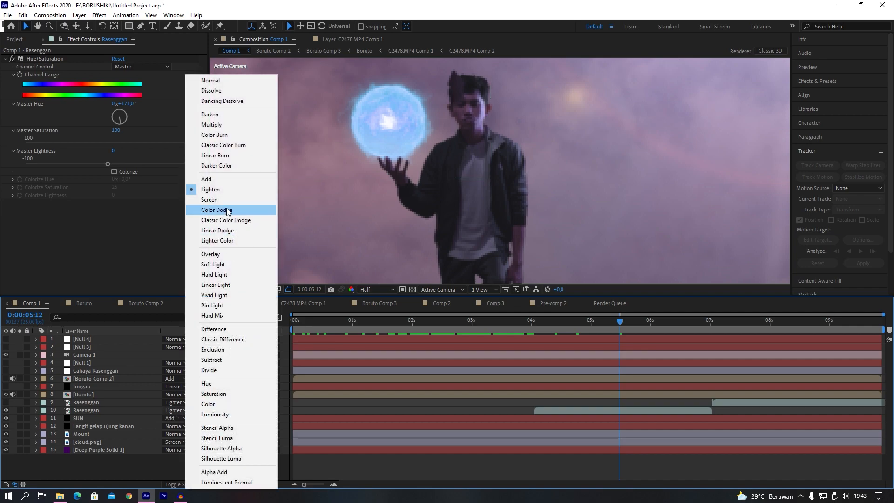
left_click(221, 81)
left_click(176, 410)
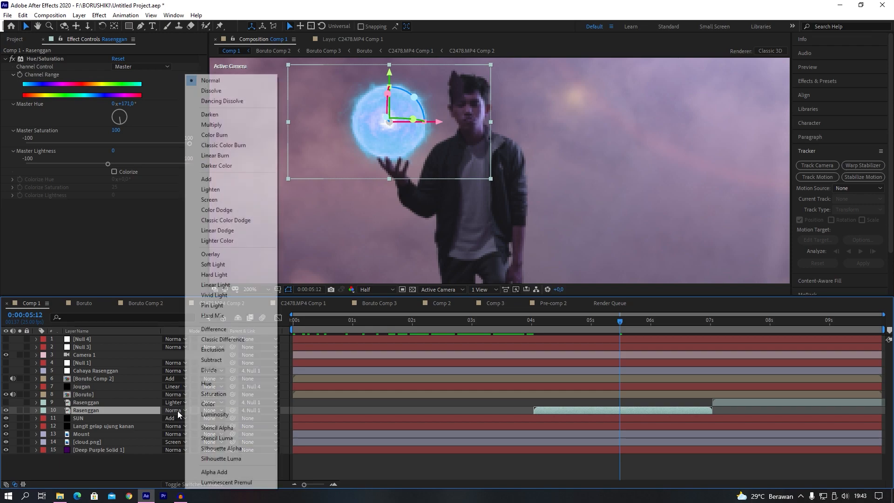
left_click(228, 190)
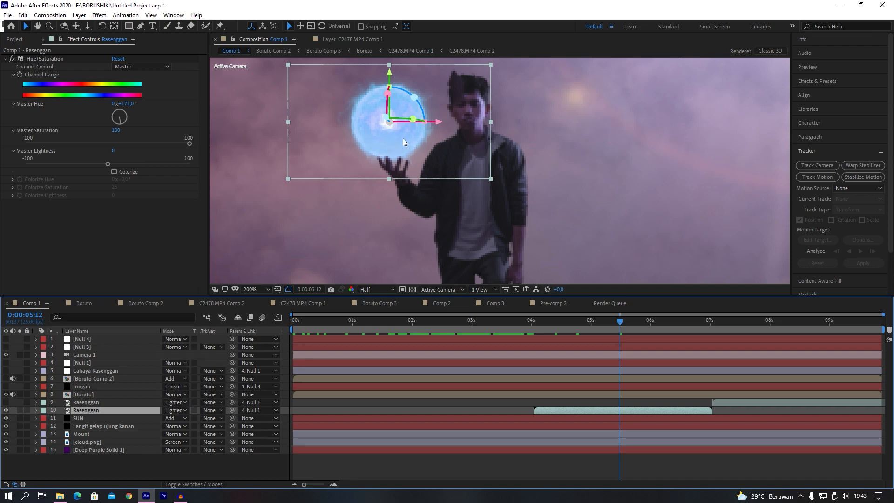
- Compare the Hue/Saturation and Glow effects on the two Rasenggan layers, with the playhead at 0:00:05:16
left_click(117, 402)
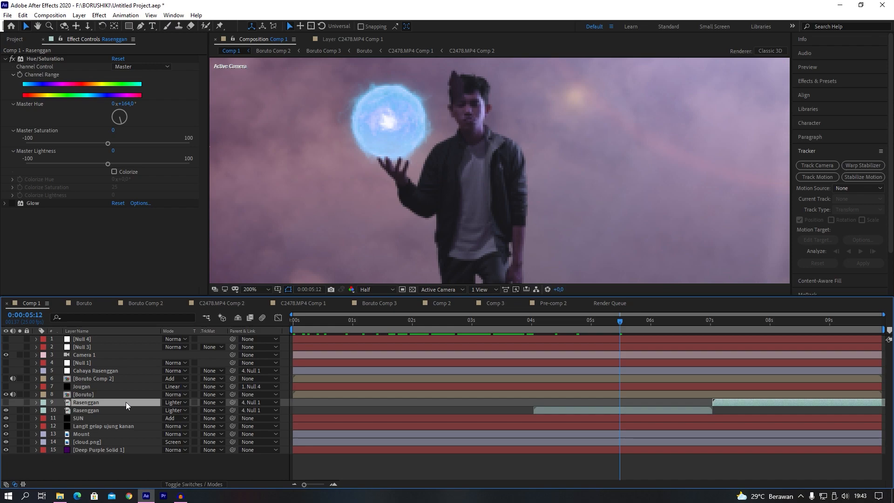
left_click_drag(664, 326, 629, 326)
left_click(87, 409)
left_click(94, 403)
left_click(95, 410)
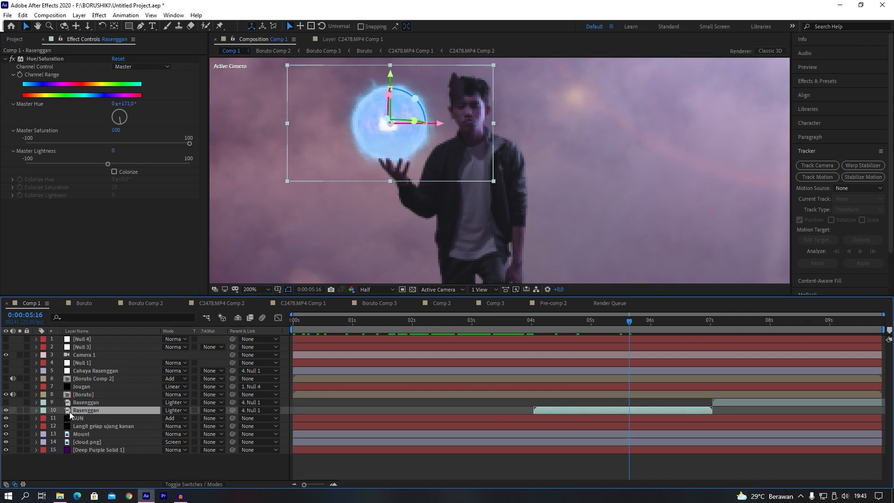
left_click(82, 402)
left_click(85, 410)
- Show the Rasenggan layer 9 and check the energy ball at 0:00:06:16 and 0:00:05:19
left_click(6, 403)
left_click_drag(633, 332, 689, 328)
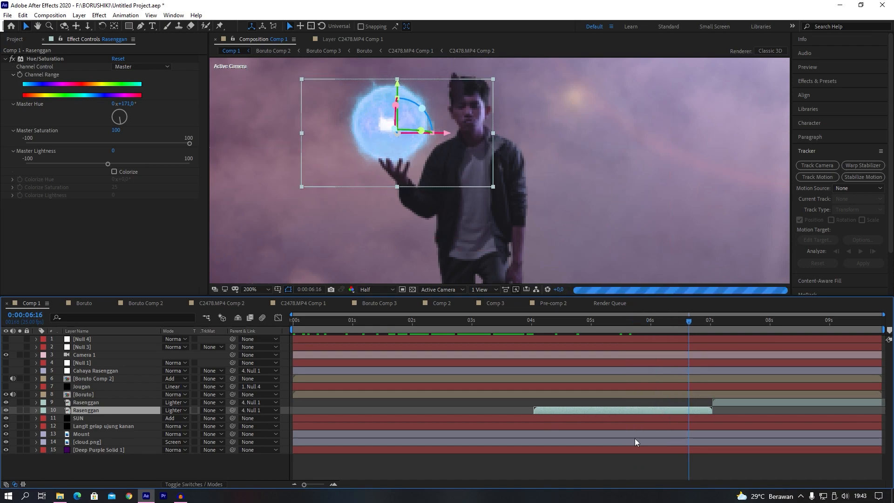
left_click_drag(304, 484, 325, 484)
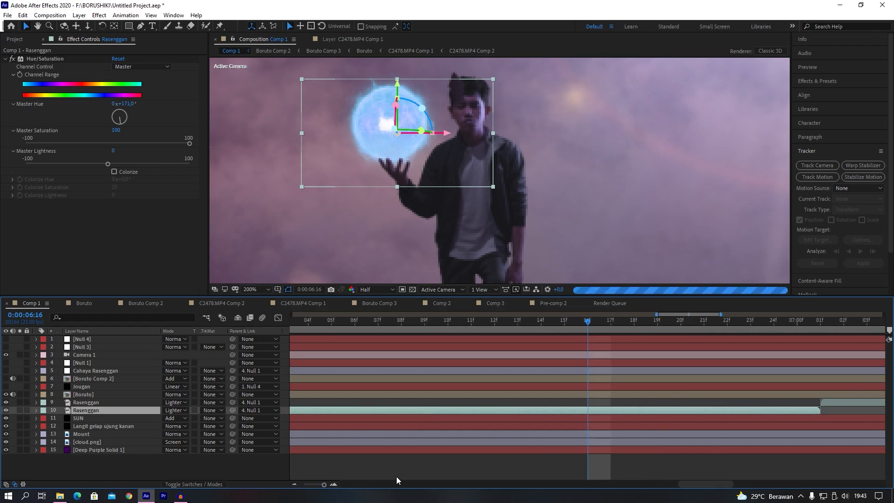
left_click_drag(324, 484, 304, 484)
left_click_drag(690, 325, 635, 328)
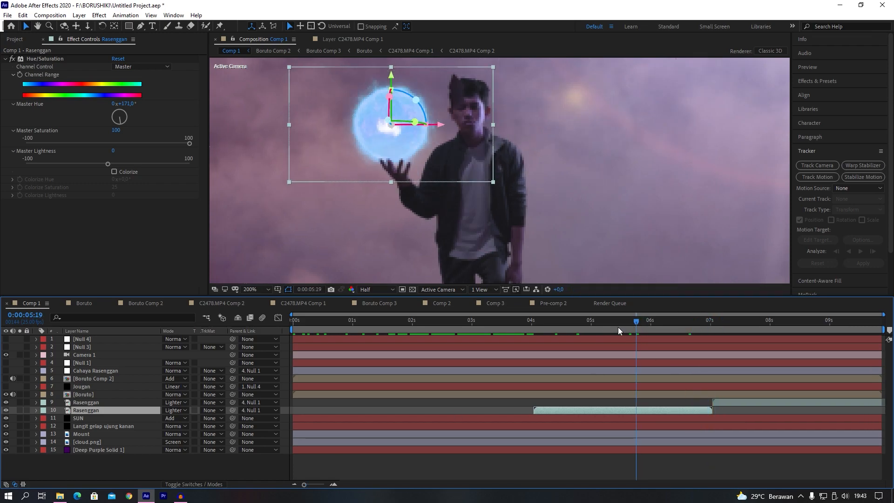
- Check the energy ball above the hand at 0:00:05:02 and 0:00:05:20, both close up and with more of the sky
left_click(596, 325)
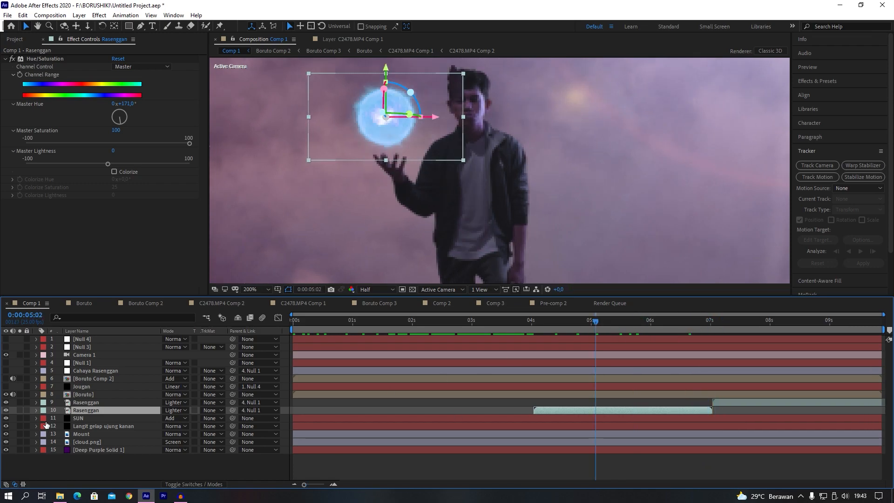
left_click(567, 322)
left_click_drag(601, 321, 636, 321)
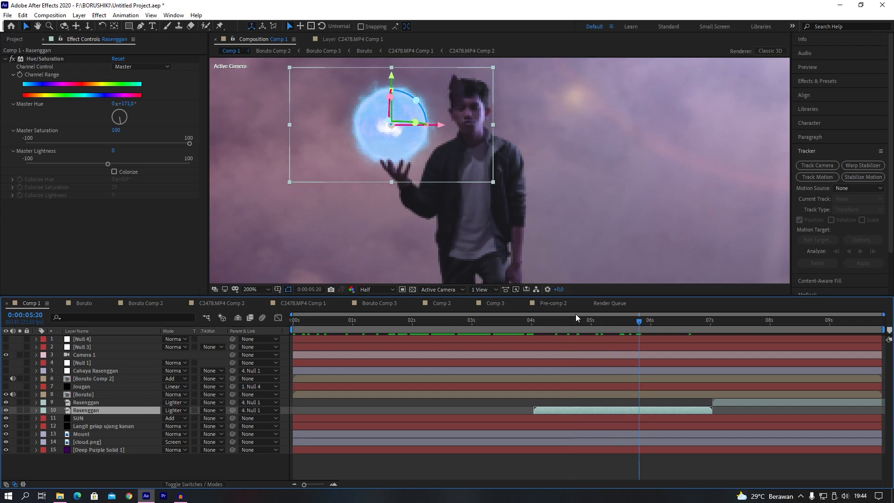
scroll(409, 215, "down", 1)
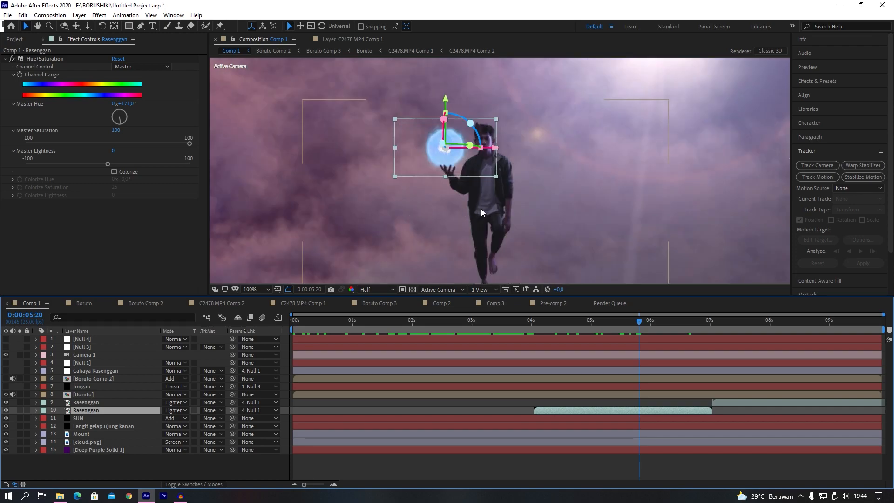
mouse_move(484, 214)
left_mouse_down()
mouse_move(490, 198)
mouse_move(490, 209)
left_mouse_up()
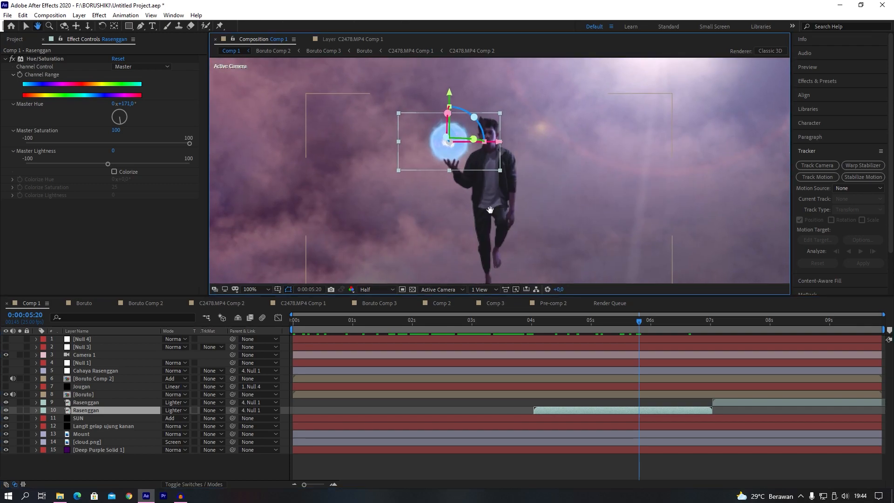
scroll(451, 172, "up", 1)
left_click_drag(389, 185, 404, 195)
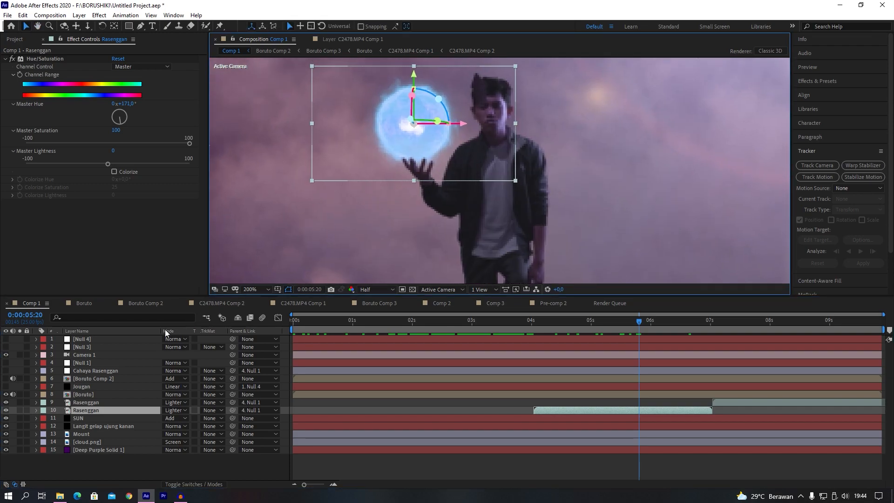
- Inspect the Lens Flare effect on the Cahaya Rasenggan layer and locate that effect in the effects library
left_click(96, 371)
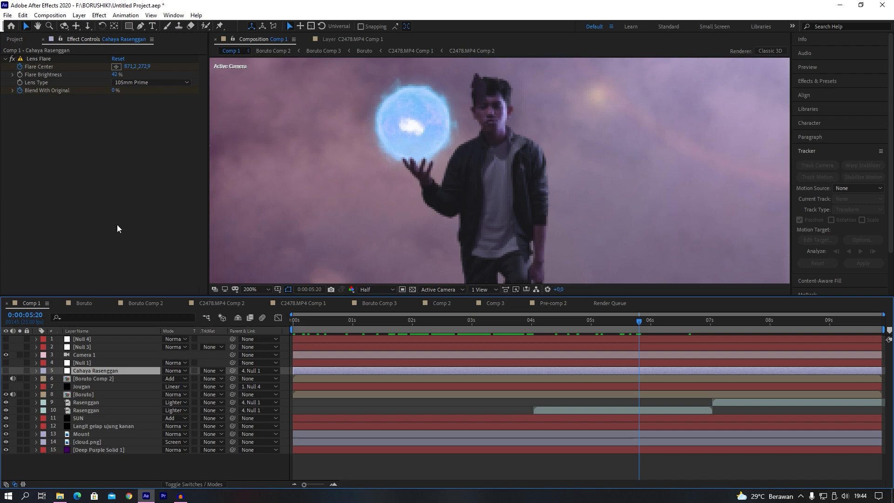
right_click(113, 469)
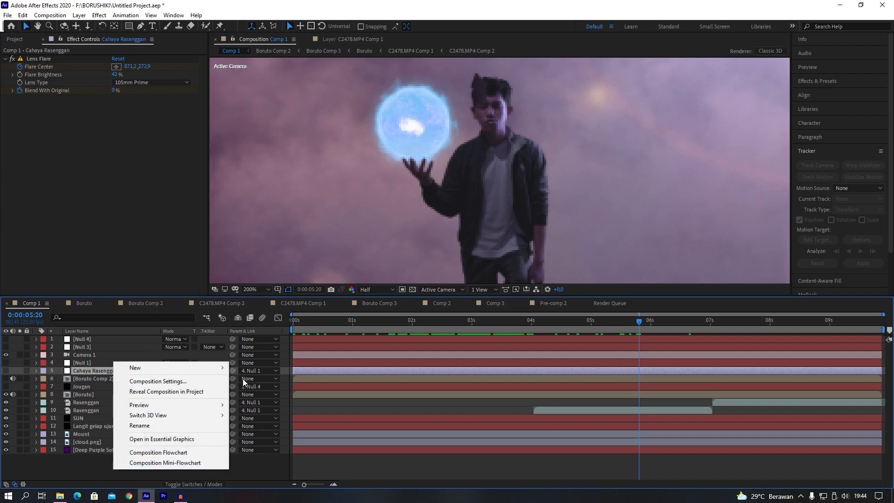
left_click(78, 473)
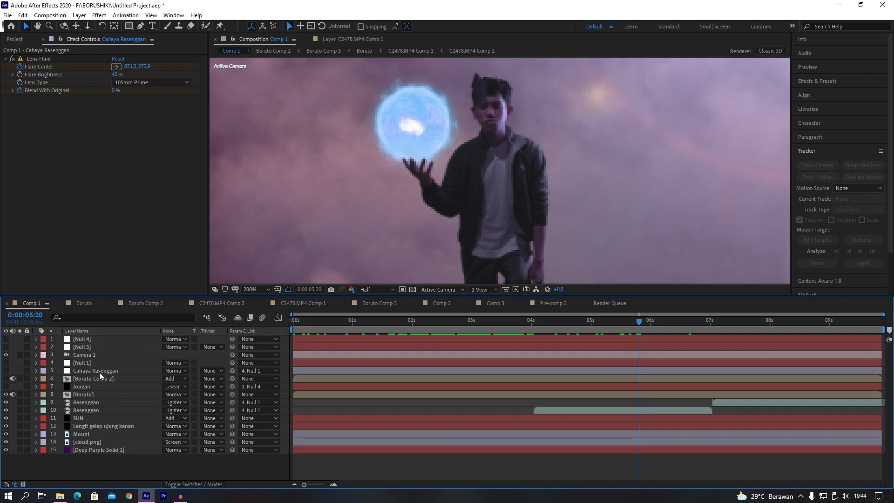
left_click(99, 373)
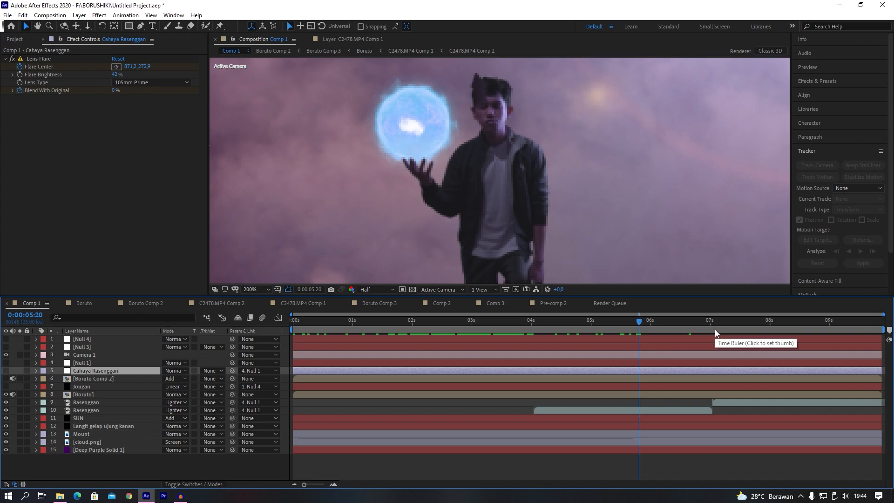
left_click(833, 82)
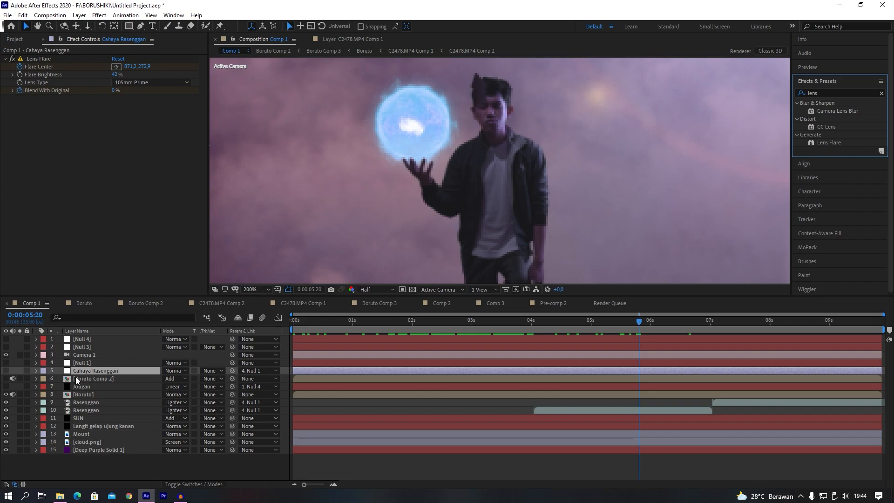
- Make the Cahaya Rasenggan layer visible and check its lens flare on the energy ball at 0:00:06:07
left_click(104, 370)
left_click(6, 371)
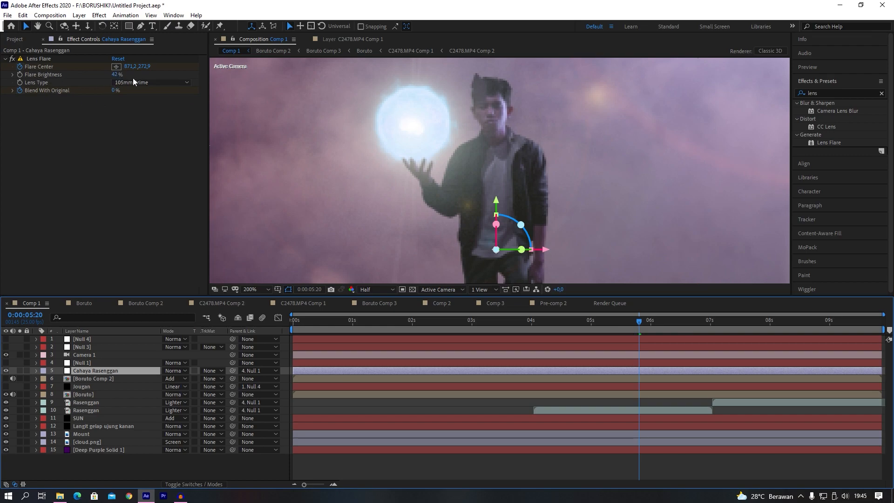
mouse_move(626, 330)
left_mouse_down()
mouse_move(609, 331)
mouse_move(641, 326)
left_mouse_up()
left_click_drag(627, 324, 667, 329)
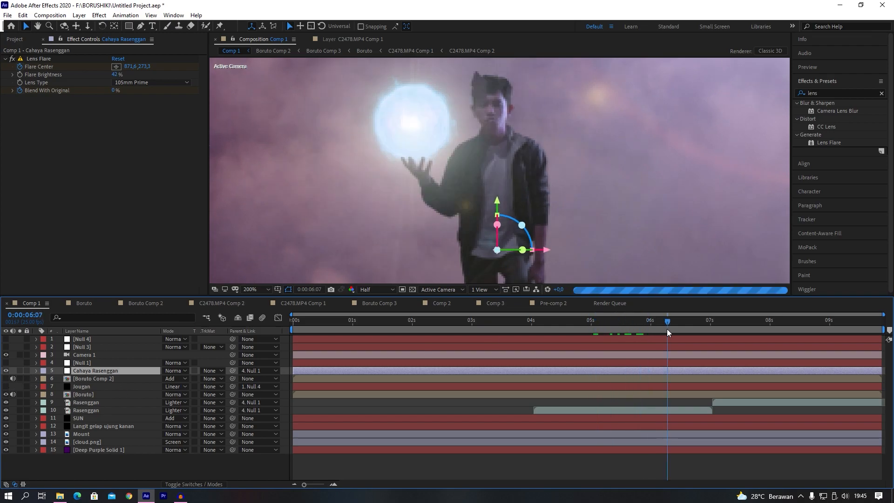
scroll(529, 235, "down", 1)
key("h")
left_click_drag(473, 208, 480, 187)
key("v")
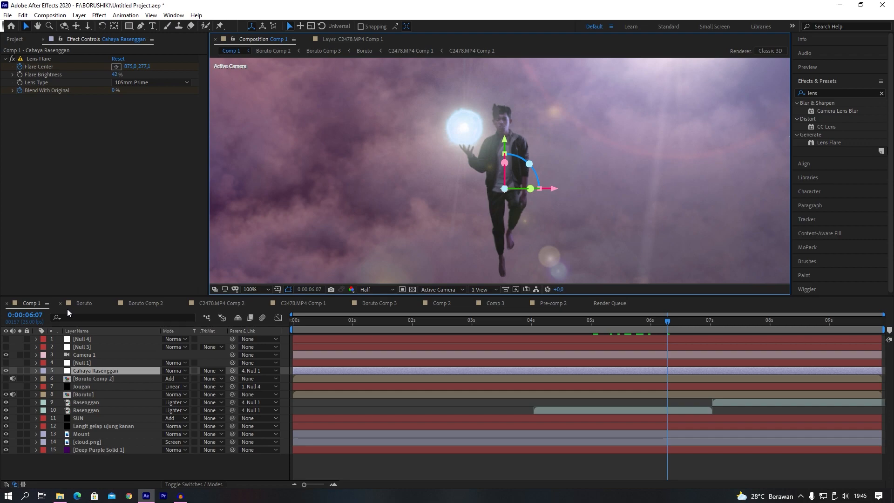
- Compare the masked Boruto Comp 2 layer with the color-corrected Boruto layer at 0:00:05:13
left_click(88, 378)
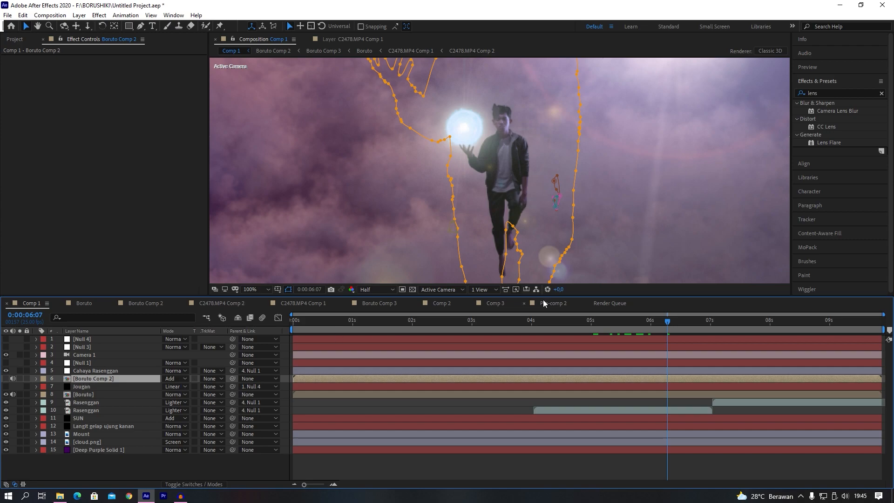
left_click_drag(576, 323, 622, 323)
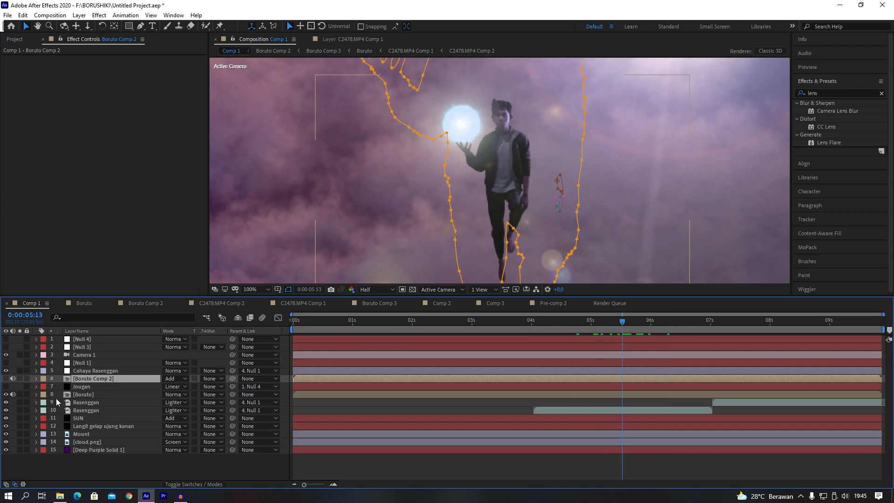
left_click(76, 394)
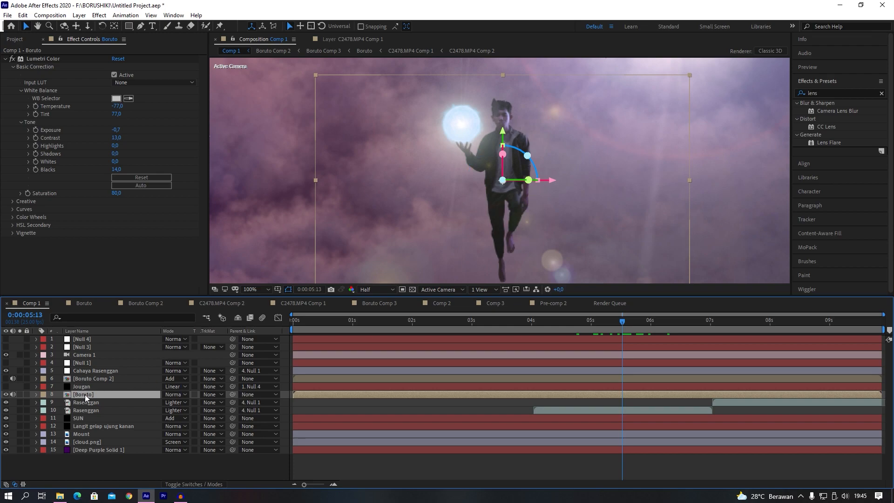
left_click(86, 379)
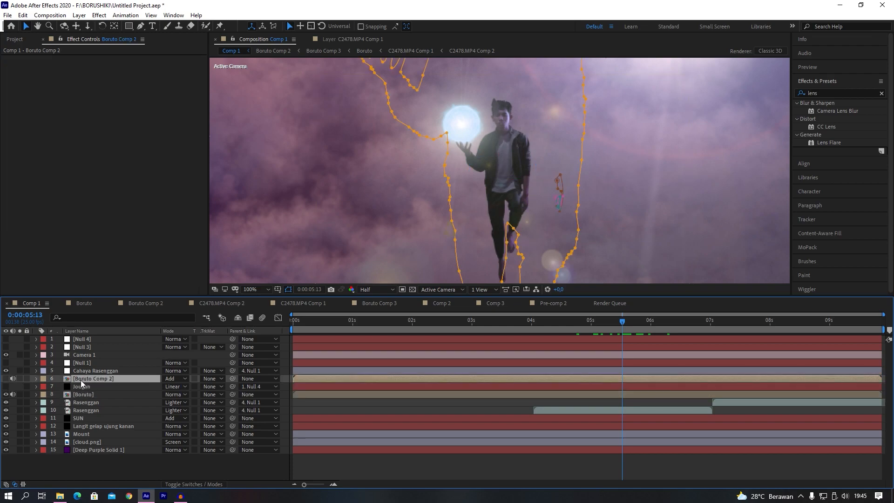
left_click(101, 395)
left_click(100, 381)
- Make the Boruto Comp 2 layer visible and view its effect around the character at 100% magnification
key("comma")
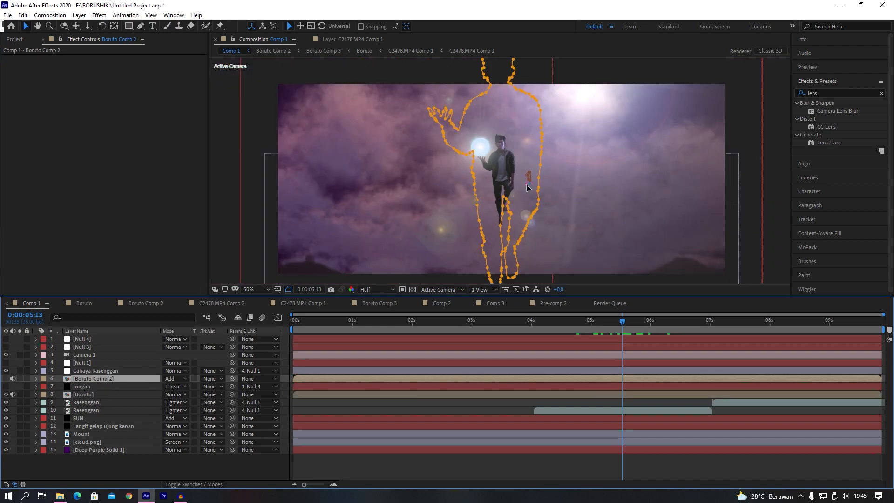
left_click(6, 378)
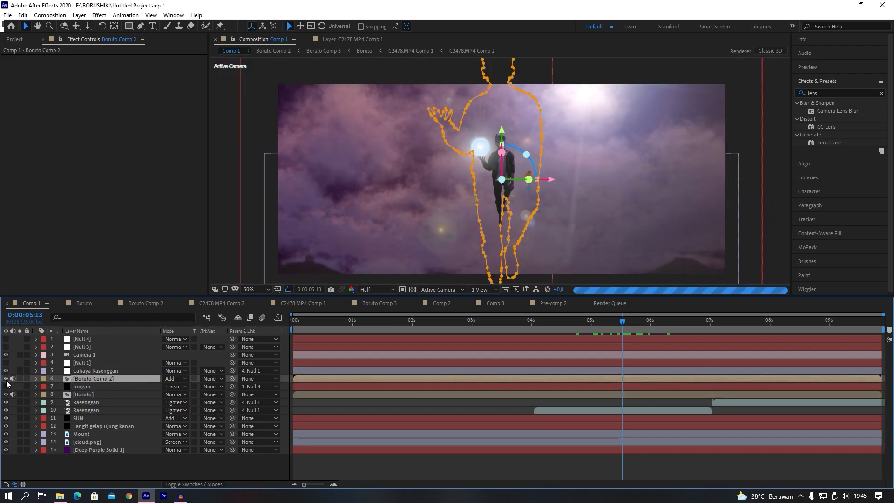
key("period")
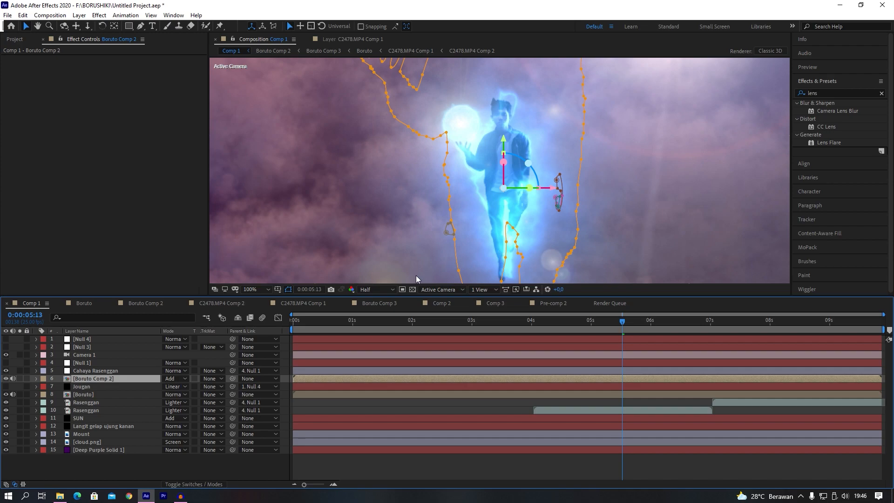
- Examine the Boruto layer's Lumetri Color effect against the Boruto Comp 2 layer above it
left_click(89, 395)
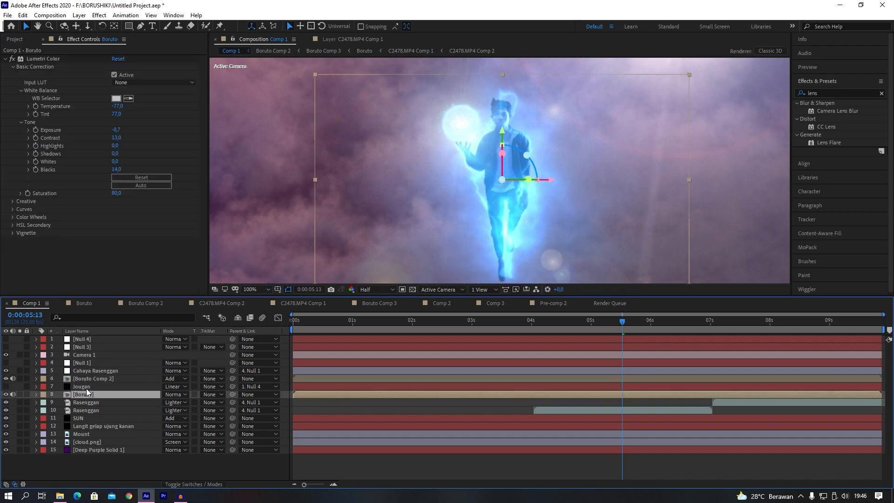
left_click(82, 379)
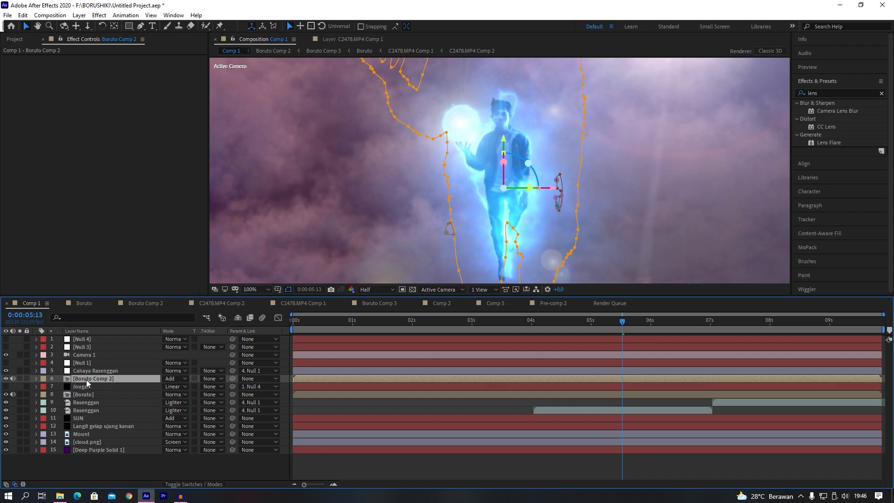
left_click(84, 396)
left_click(41, 59)
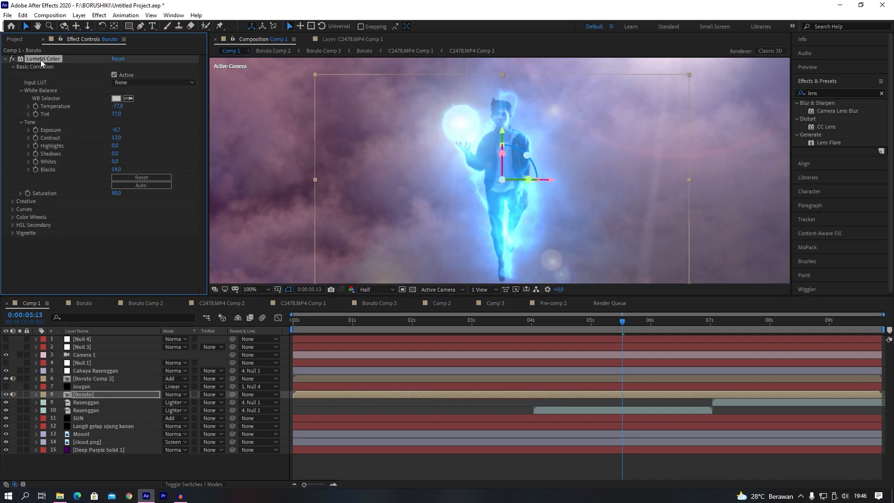
left_click(93, 378)
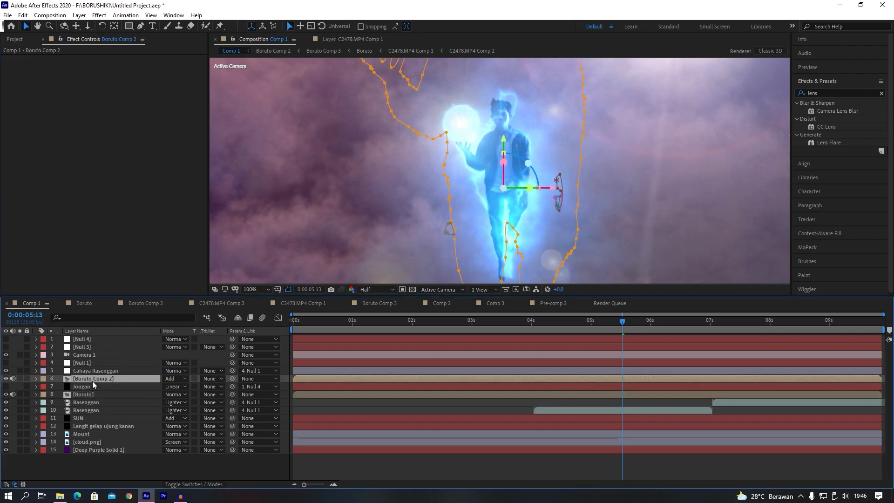
left_click(85, 395)
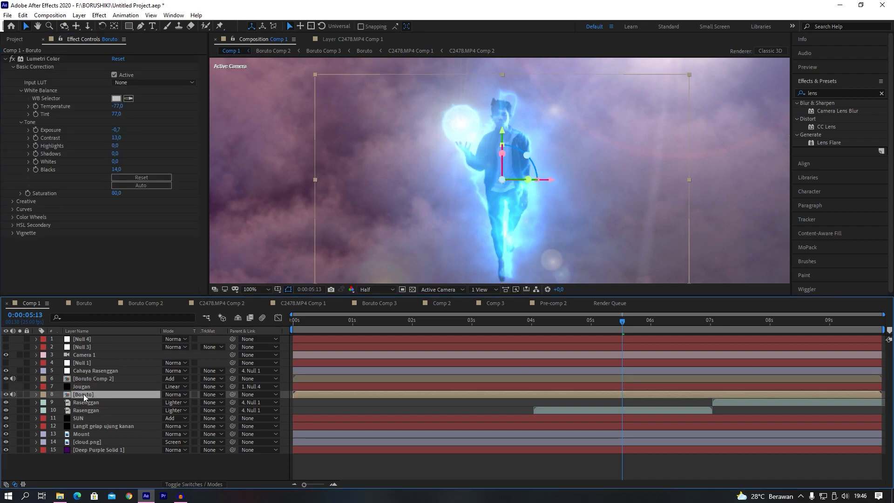
left_click(82, 379)
- Point out where to pre-compose Boruto Comp 2, review its Auto-trace options with the Work Area time span, and close them without applying
right_click(84, 383)
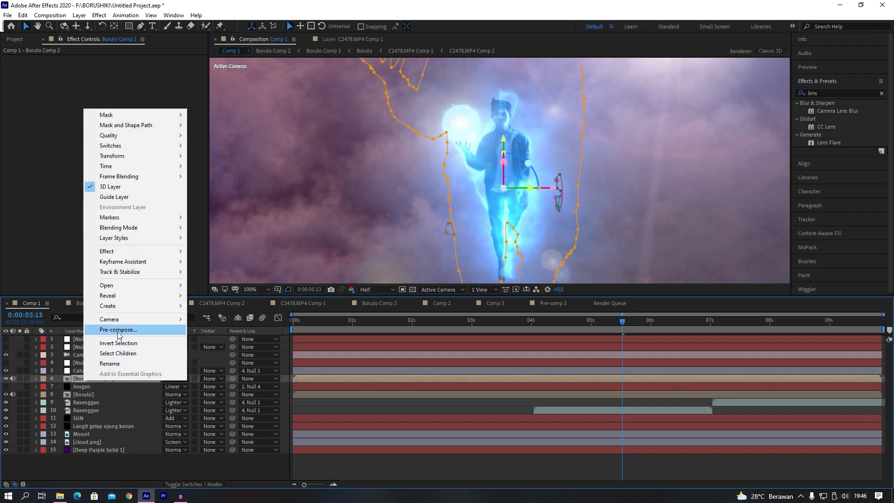
left_click(75, 382)
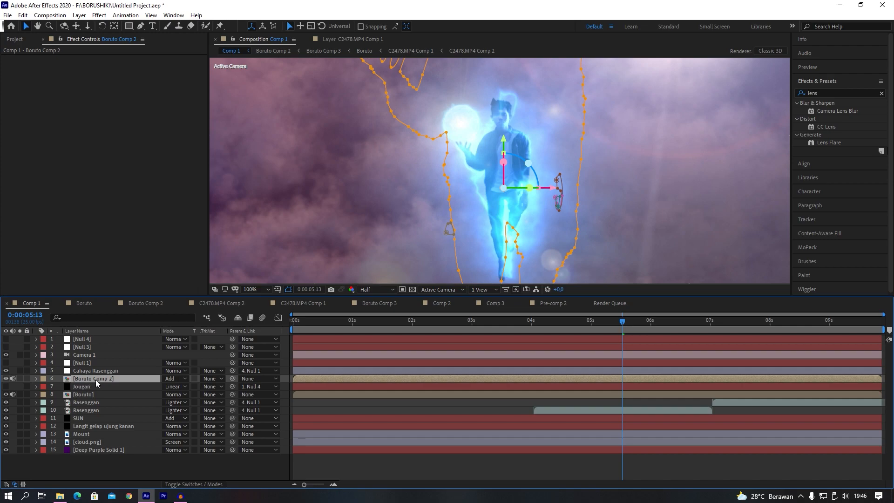
left_click(79, 15)
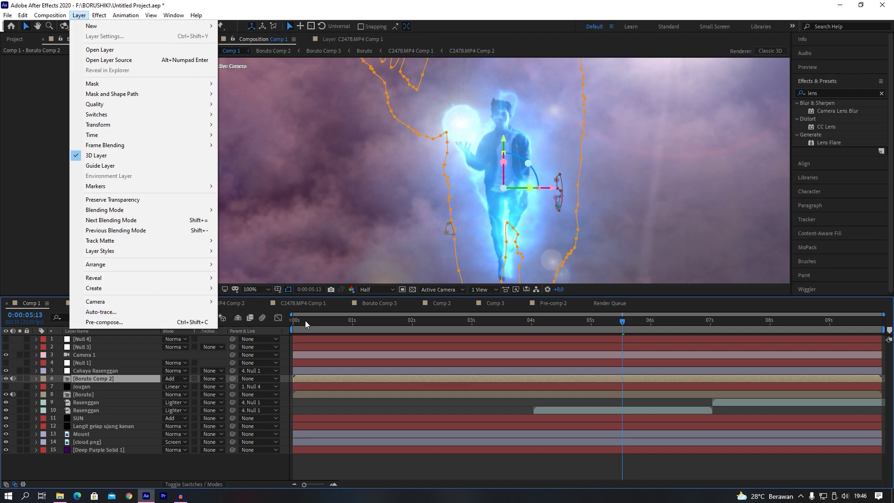
left_click(621, 323)
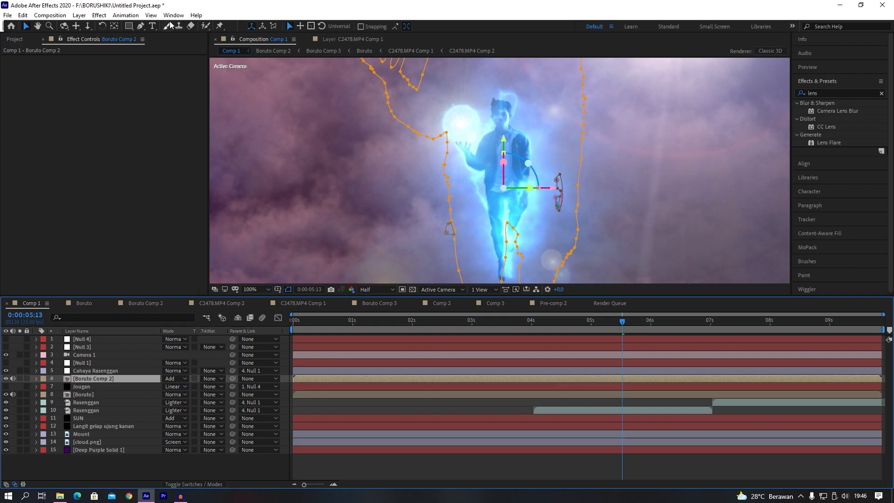
left_click(79, 15)
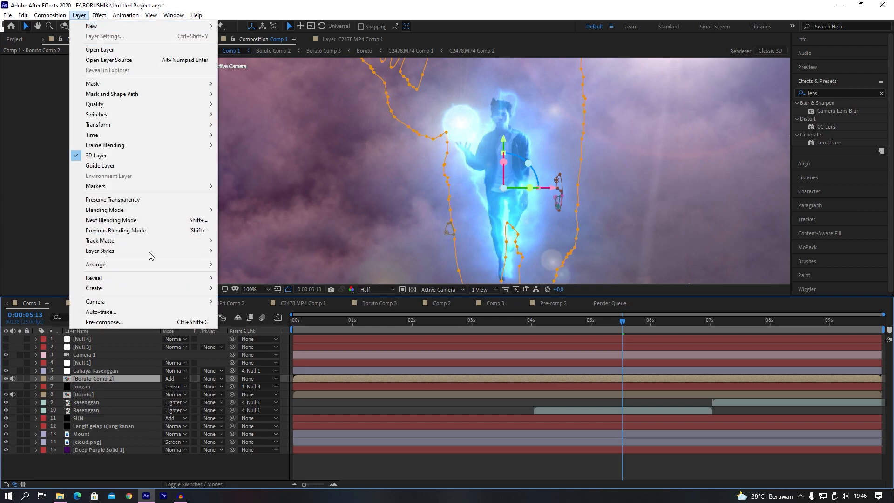
left_click(119, 311)
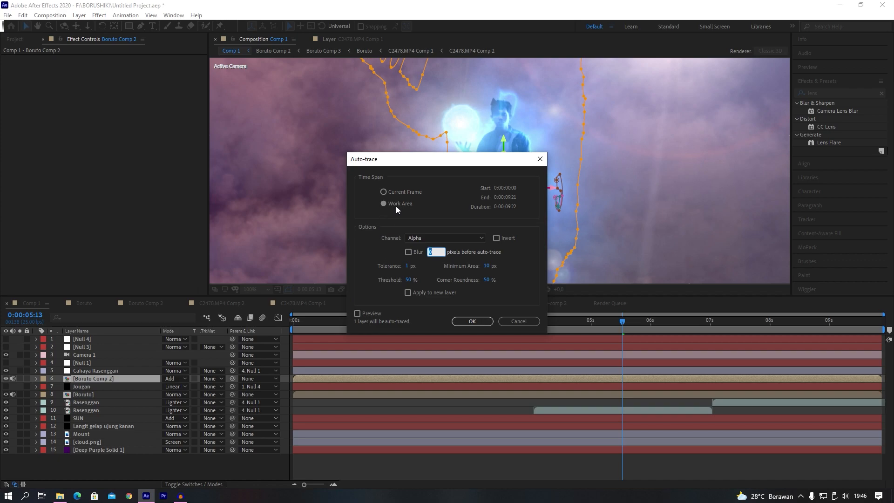
left_click(517, 321)
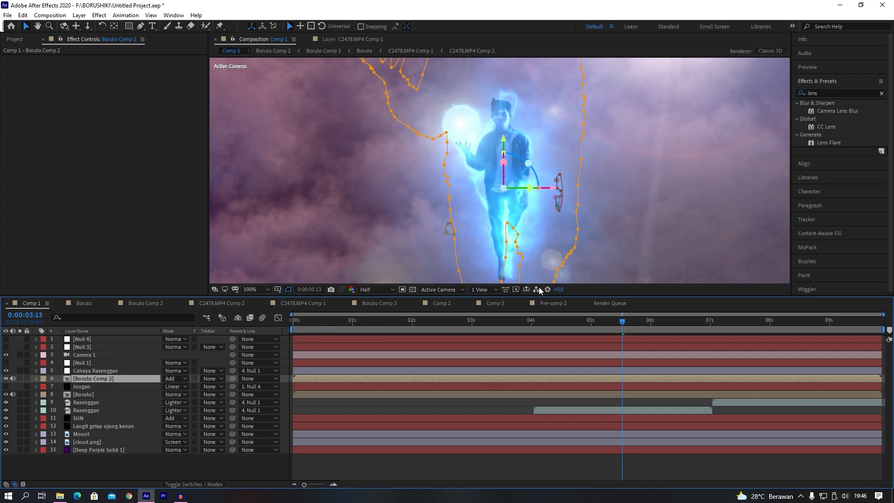
- Open the Boruto Comp 2 composition at 0:00:05:09 and inspect the masks and Saber effect on the Boruto Comp 3 layer
mouse_move(600, 321)
left_mouse_down()
mouse_move(581, 323)
mouse_move(612, 323)
left_mouse_up()
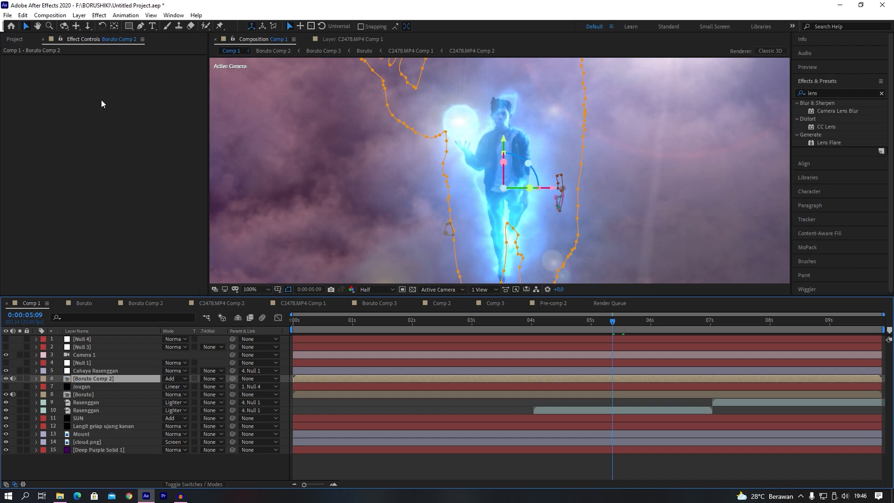
left_click(83, 394)
left_click(88, 378)
left_click(146, 306)
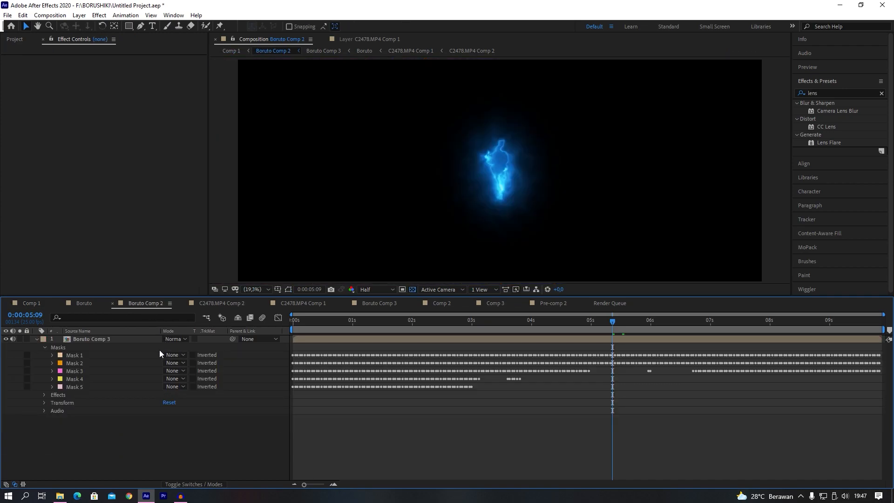
left_click(122, 341)
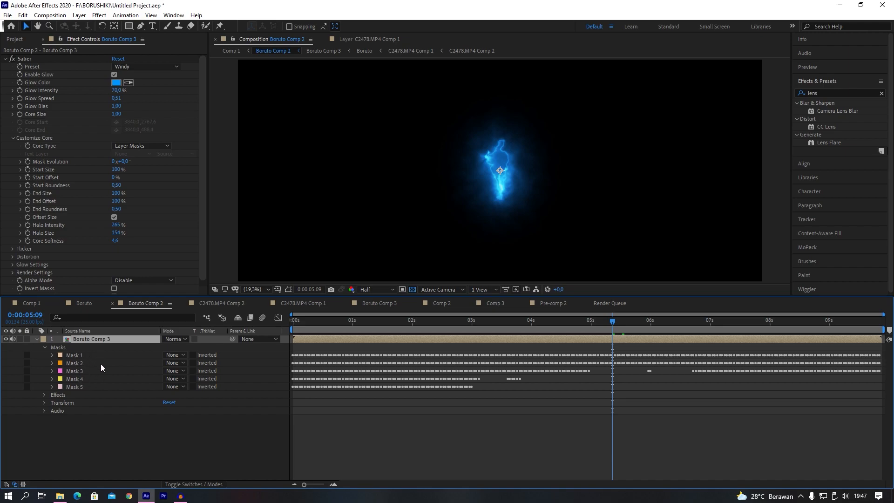
- Set the Core Type of the Saber effect on the Boruto Comp 3 layer inside Boruto Comp 2 to Saber
left_click(29, 303)
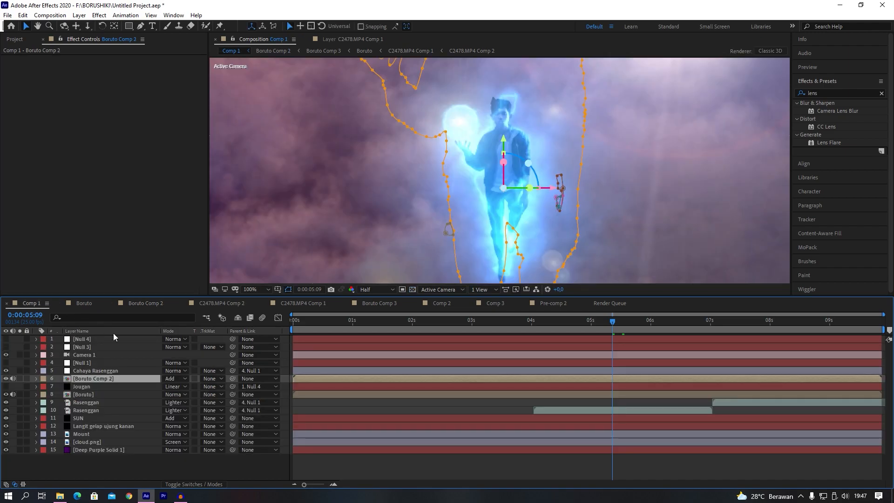
left_click(139, 303)
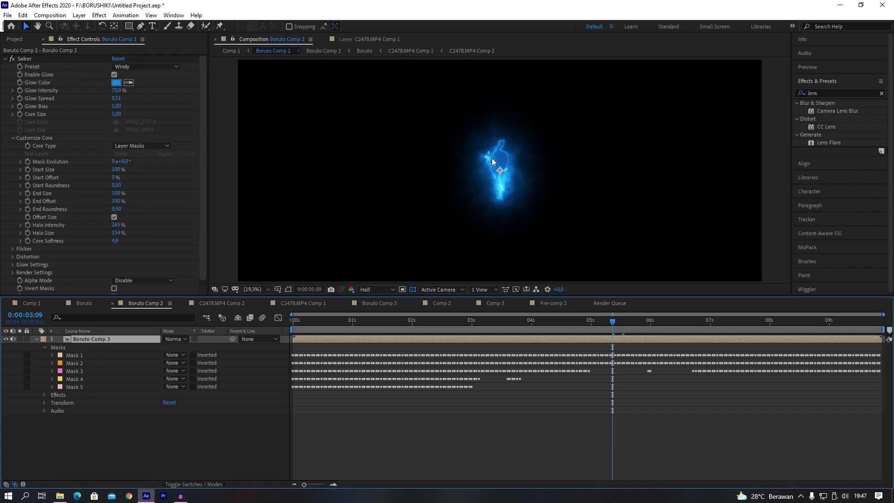
key("period")
key("period")
left_click(140, 146)
left_click(146, 158)
key("comma")
key("comma")
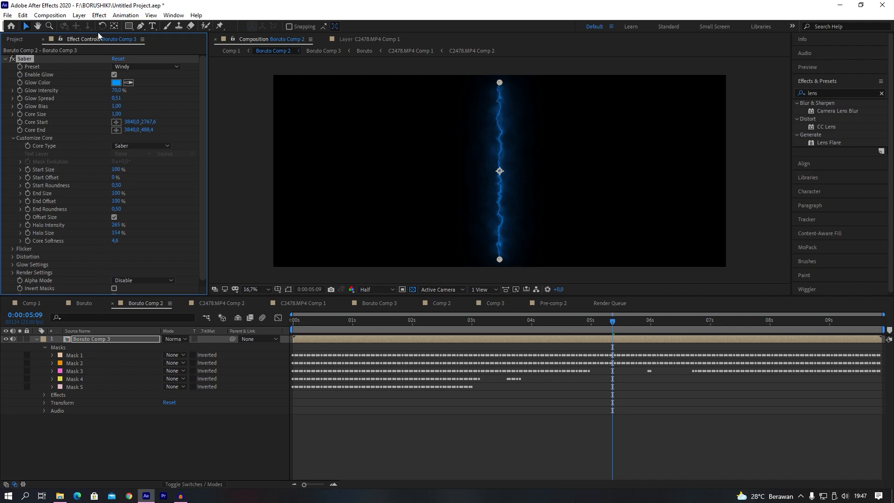
- Point out where Saber is found among the Video Copilot effects without applying it again
left_click(98, 16)
left_click(202, 4)
left_click(100, 14)
mouse_move(205, 285)
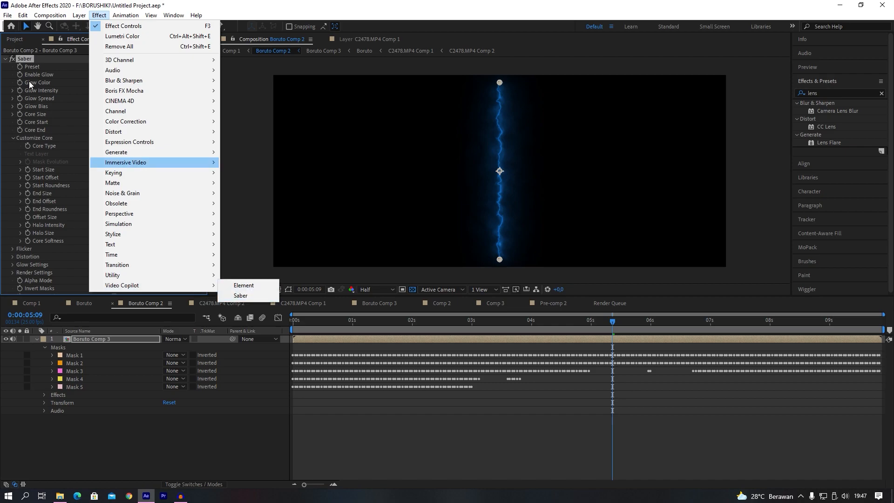
left_click(374, 8)
- Set the Saber preset to Default and the Core Type to Layer Masks, and view the glowing outline at 50% magnification
left_click(137, 68)
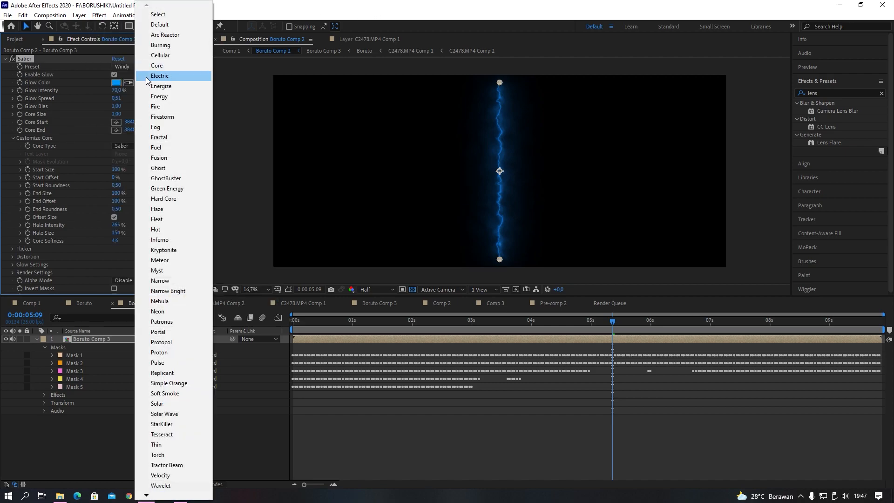
left_click(158, 24)
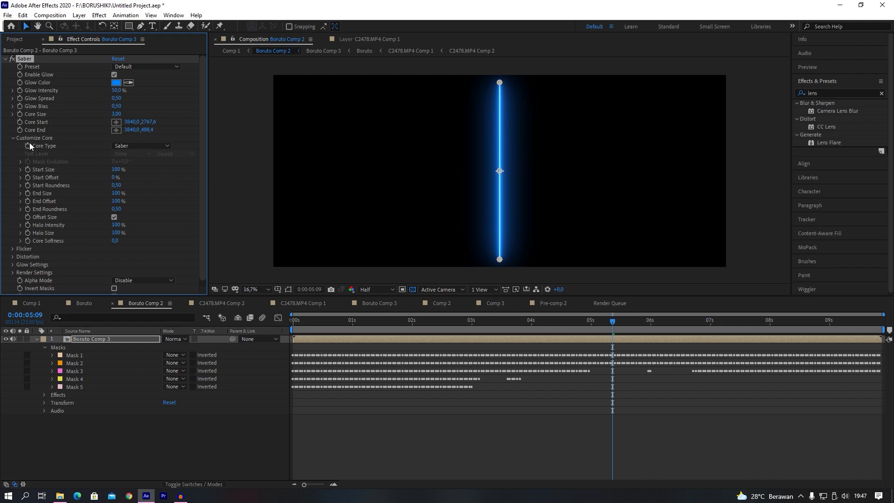
left_click(156, 146)
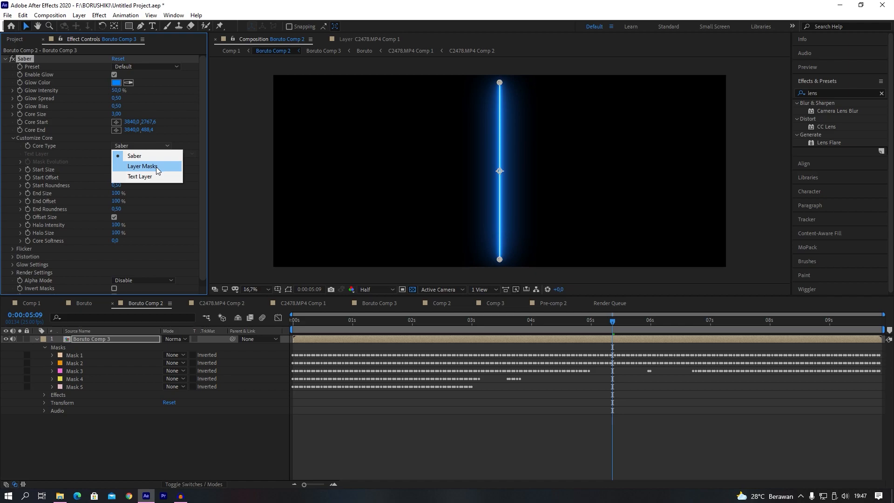
left_click(155, 167)
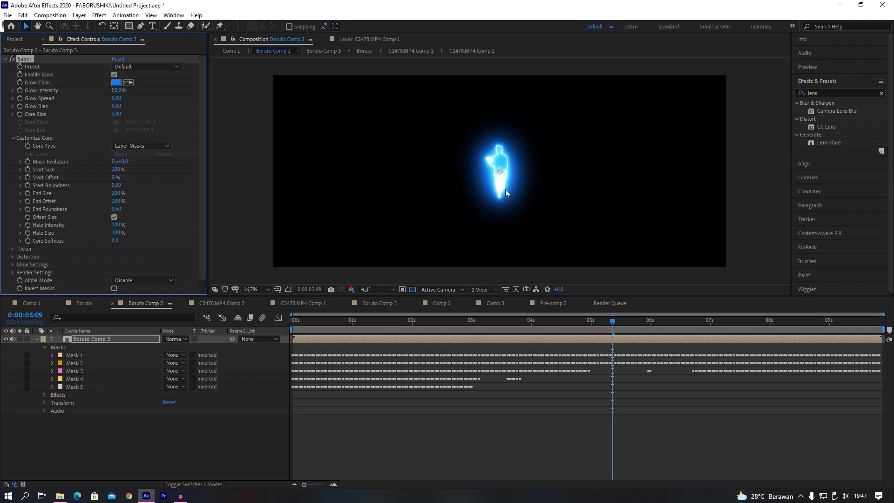
scroll(506, 189, "up", 5)
scroll(508, 186, "down", 2)
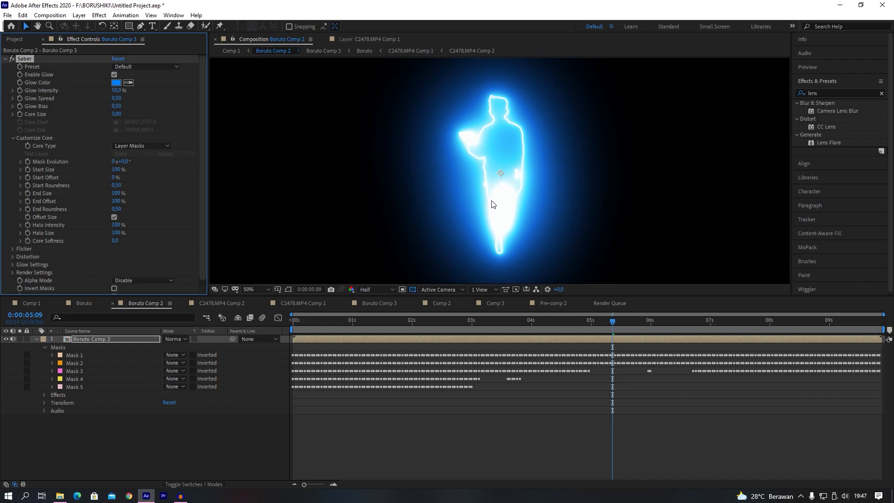
- Apply the Windy preset to the Saber effect on the Boruto Comp 3 layer
left_click(155, 69)
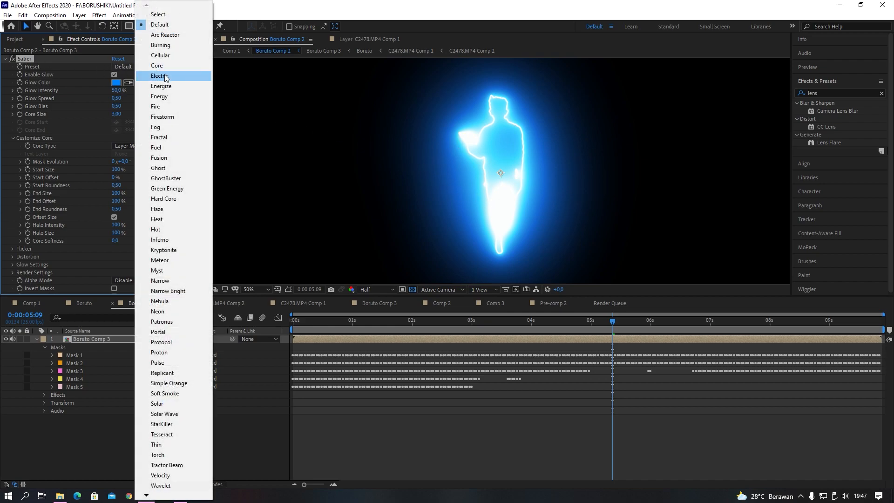
mouse_move(145, 493)
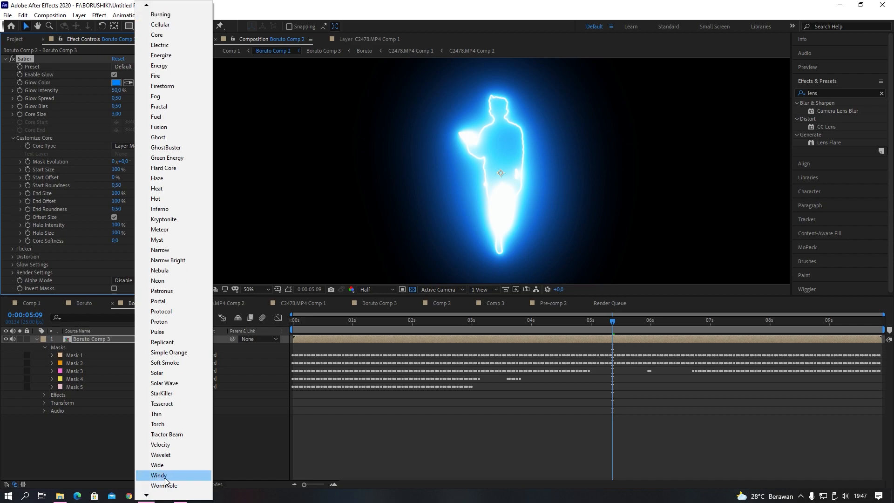
left_click(167, 478)
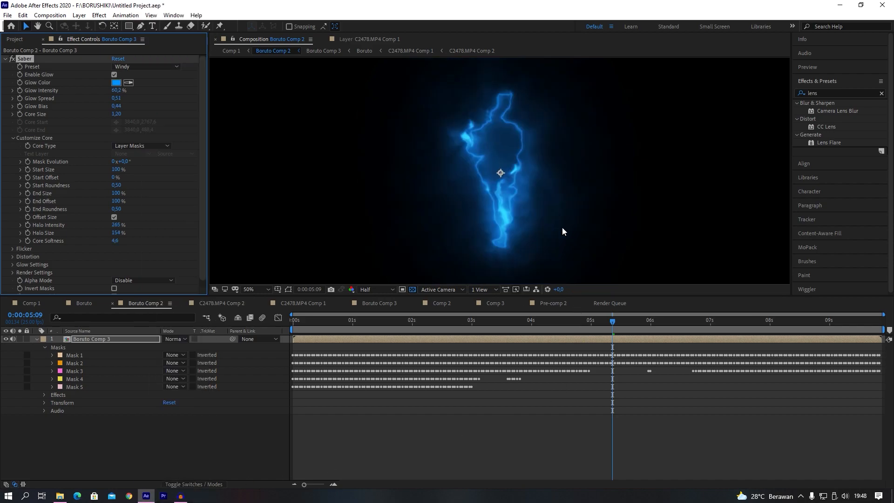
- Return to Comp 1 and view the Windy aura around the character with no layer selected
left_click(31, 303)
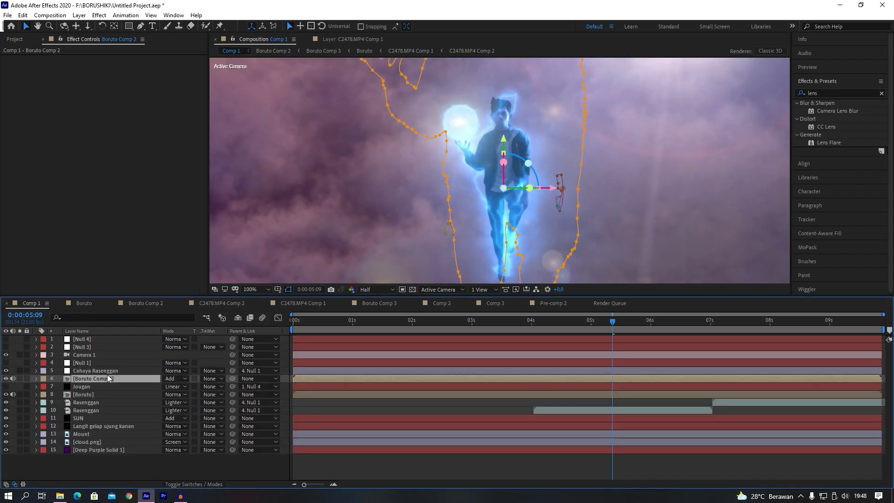
scroll(519, 198, "down", 1)
scroll(515, 187, "up", 1)
scroll(511, 193, "down", 1)
scroll(510, 194, "up", 1)
left_click(119, 461)
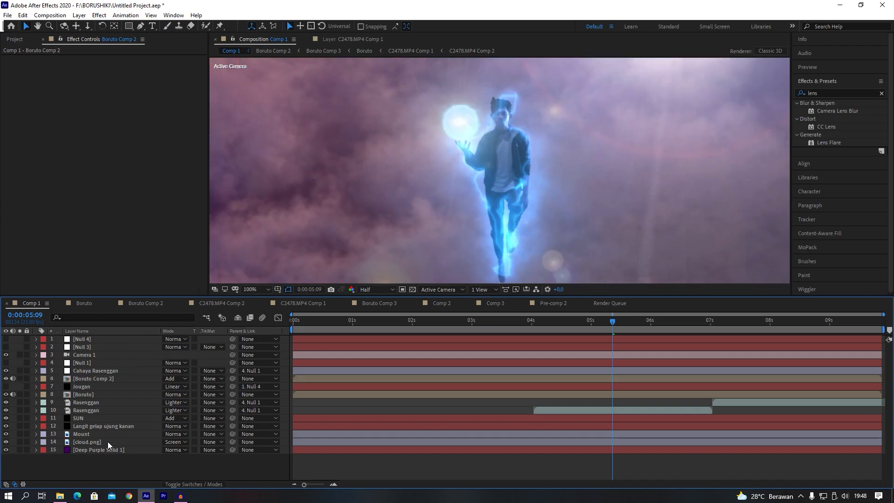
- Select the Jougan layer and view the character's face in Comp 1 at 400% magnification
left_click(89, 371)
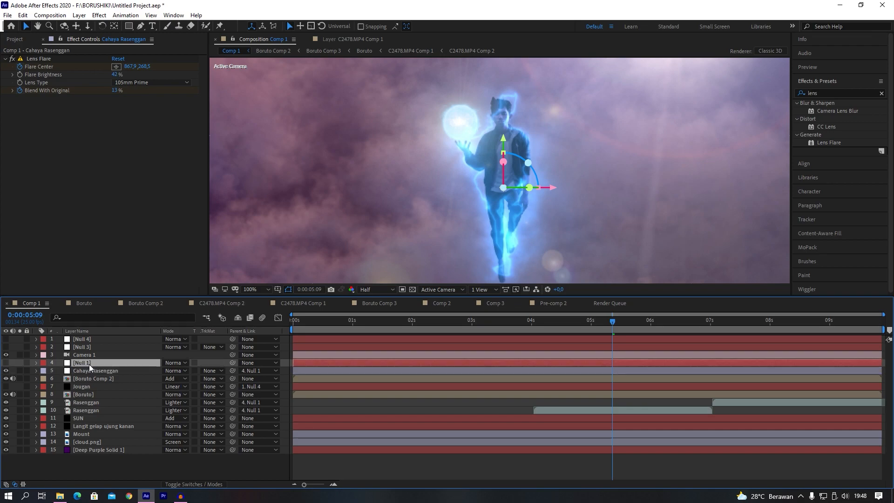
left_click(82, 386)
scroll(593, 164, "up", 4)
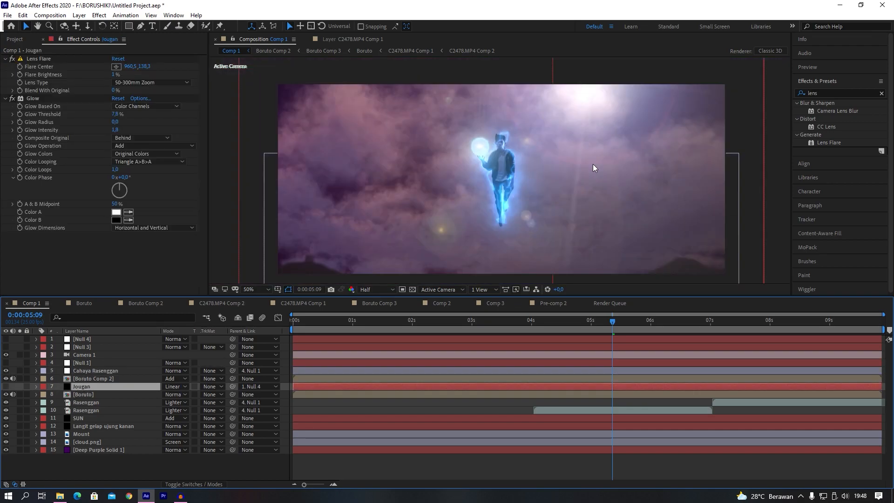
left_click_drag(518, 93, 502, 167)
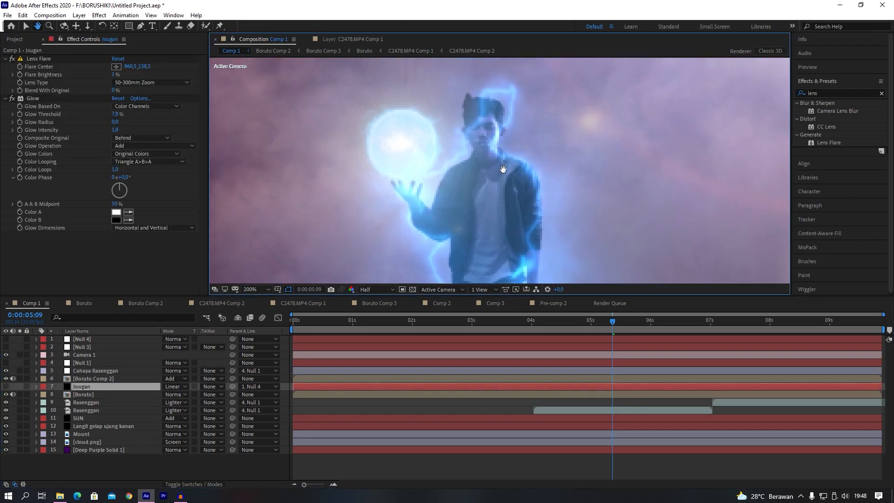
scroll(490, 154, "up", 1)
left_click_drag(459, 133, 465, 180)
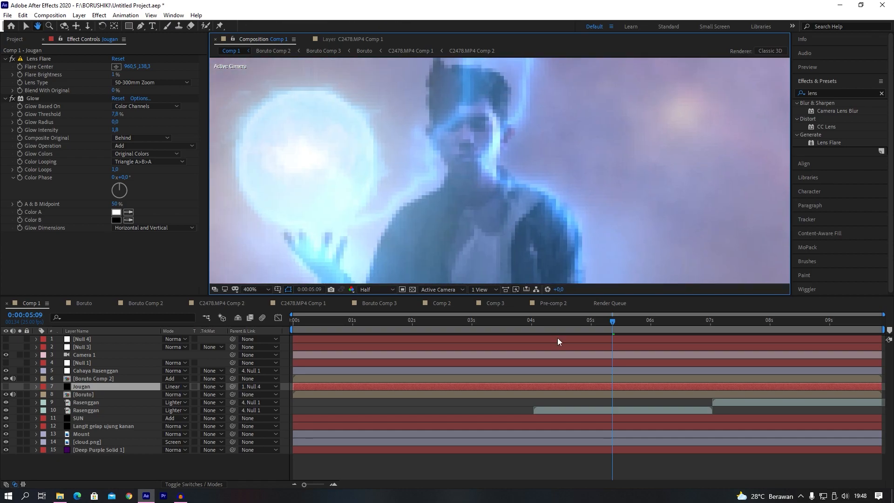
key("v")
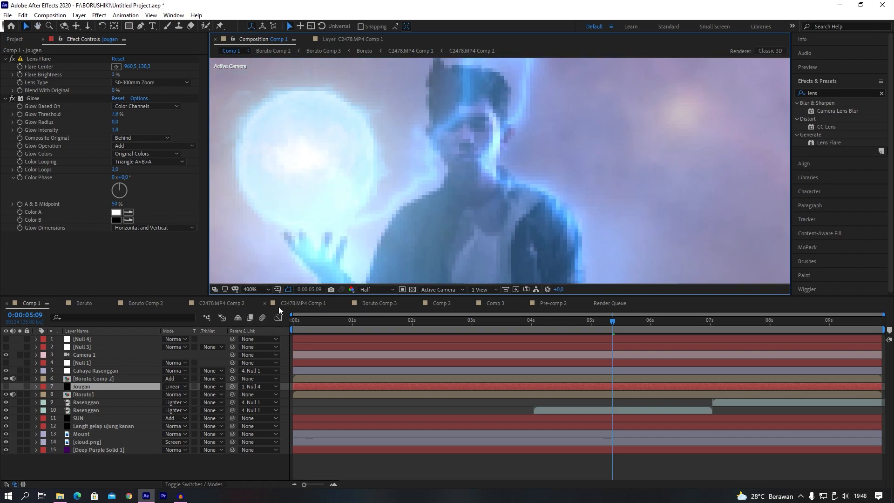
- Open the C2478.MP4 Comp 2 composition and view the character's eyes at 200% magnification
left_click(227, 303)
scroll(505, 161, "up", 2)
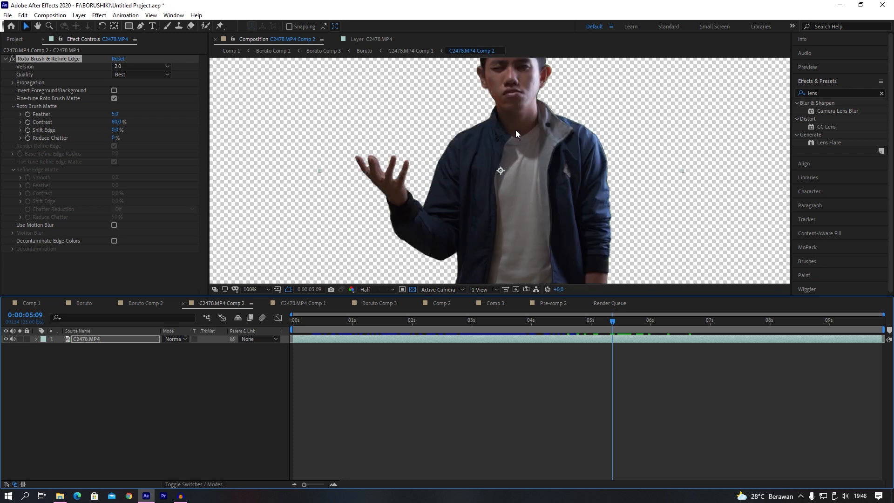
key("h")
left_click_drag(534, 87, 475, 264)
key("v")
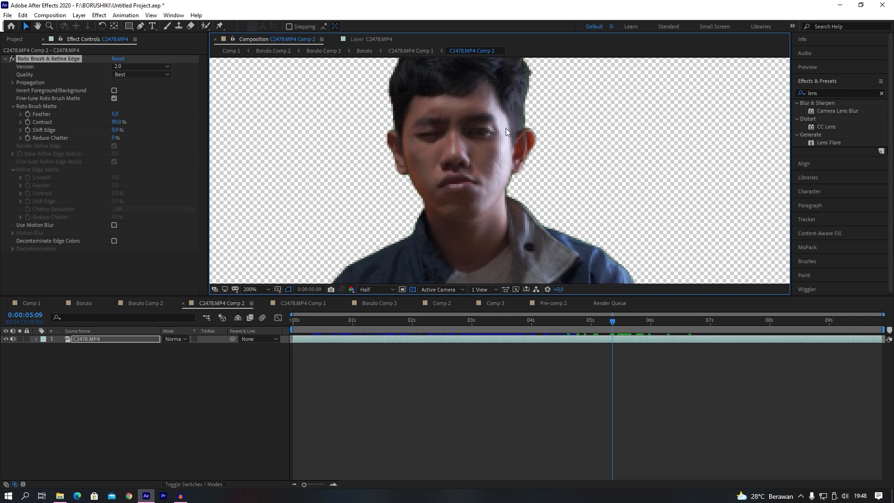
- Make the Jougan layer visible in Comp 1 and view the character's eye area at 800% magnification
left_click(29, 304)
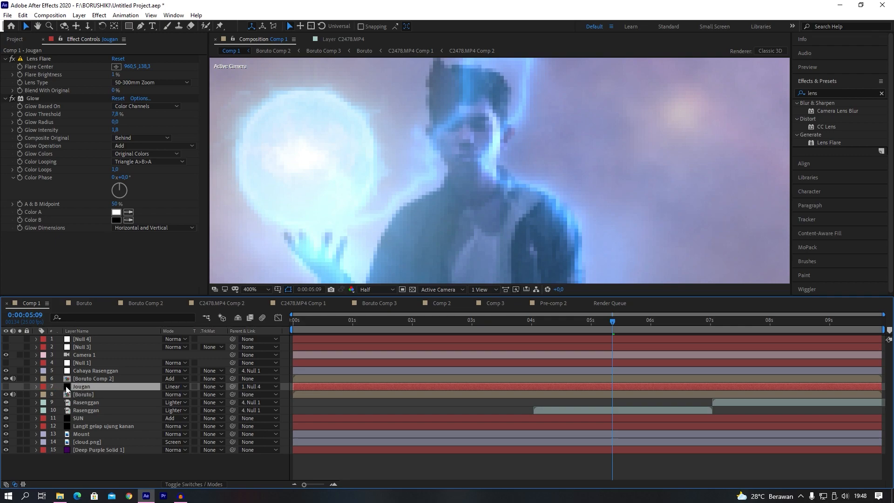
left_click(36, 96)
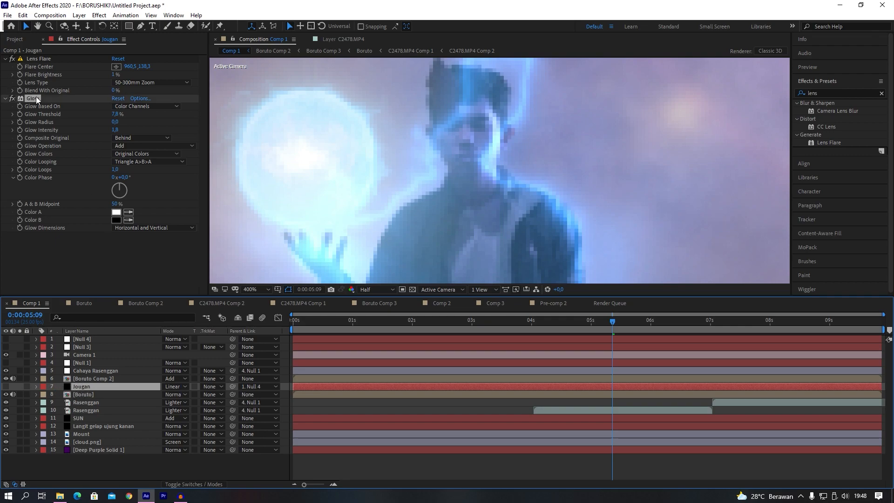
left_click(47, 58)
left_click(6, 387)
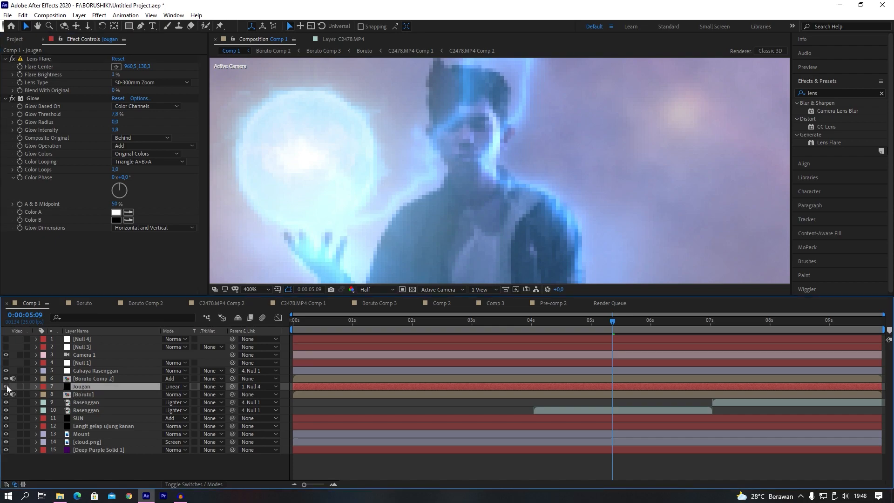
key("period")
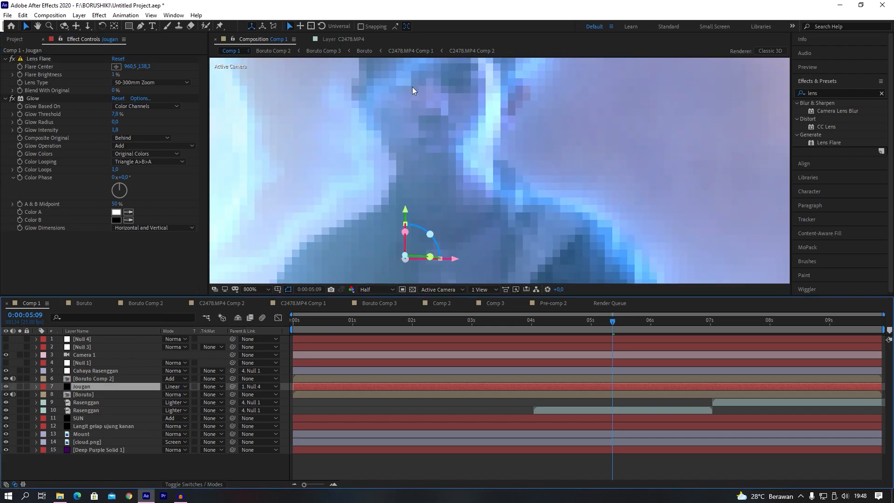
left_click_drag(445, 110, 493, 189)
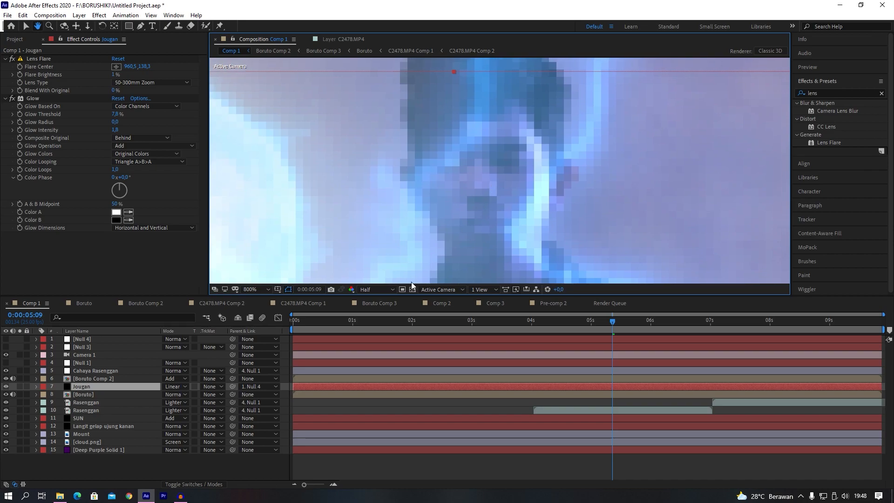
- Examine the Lens Flare and Glow effects on the Jougan layer, including the flare centre placed at the character's eye
left_click(376, 289)
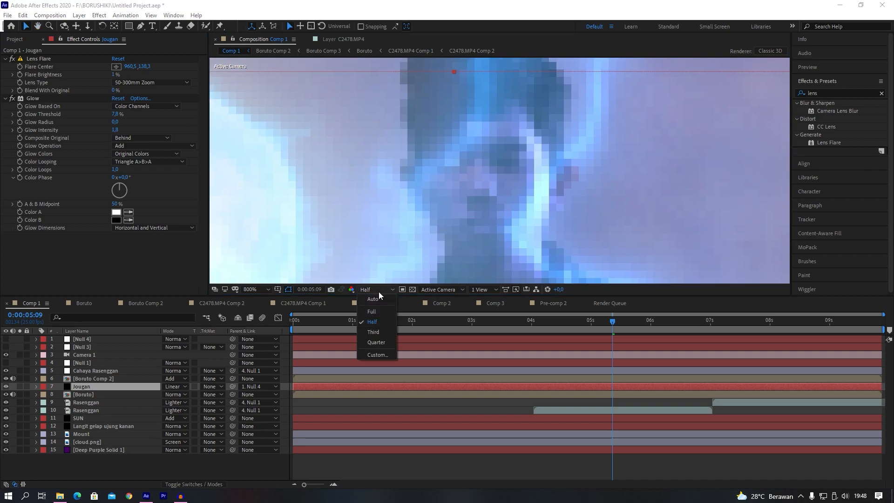
left_click(375, 291)
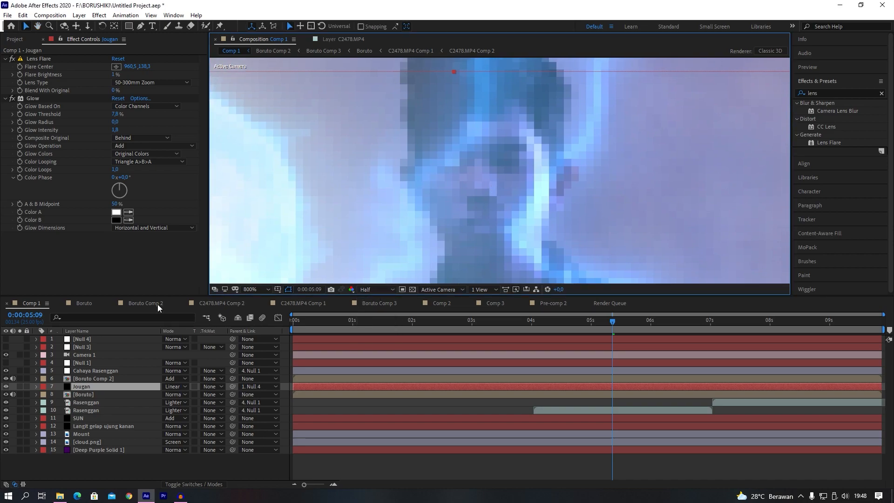
scroll(497, 137, "down", 2)
scroll(487, 160, "up", 2)
left_click(32, 57)
left_click(33, 98)
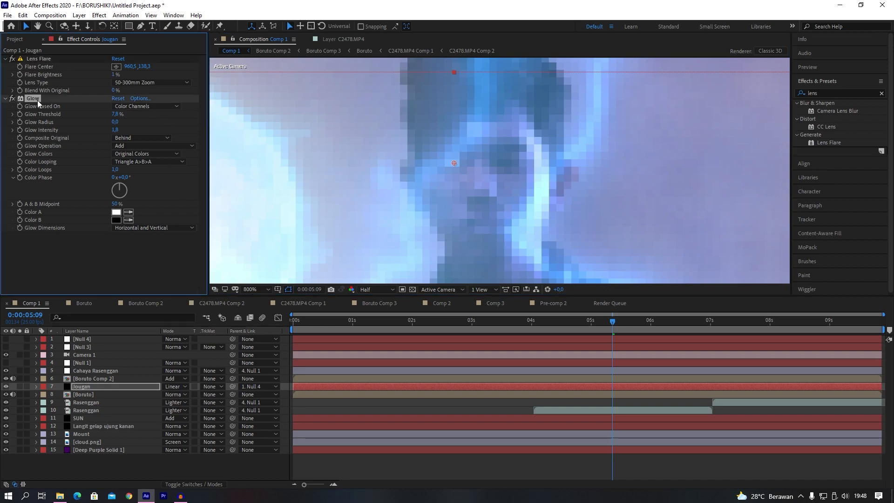
left_click(50, 56)
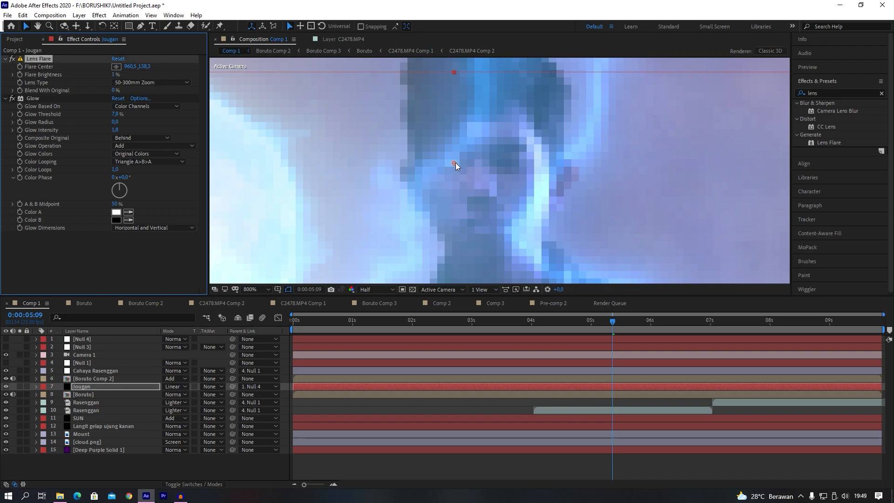
left_click(52, 97)
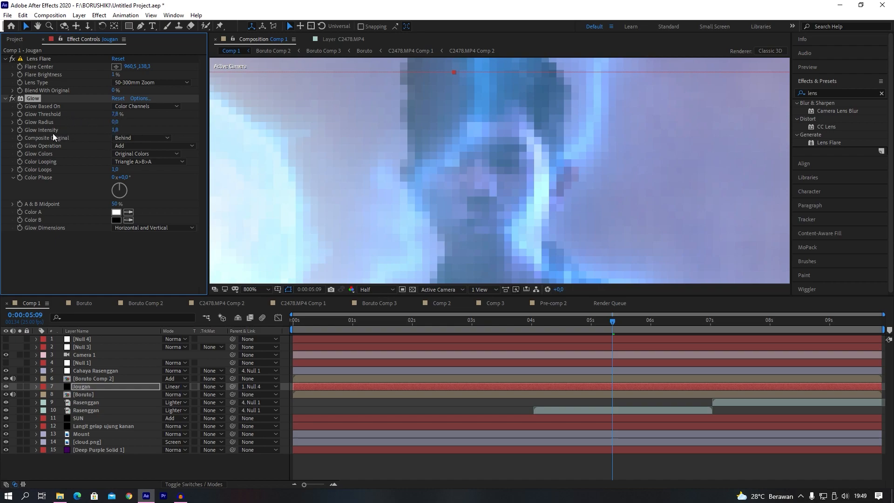
- View the full character at 100% magnification, move to 0:00:04:06, and inspect the Jougan layer's parent link to Null 4
scroll(485, 186, "down", 2)
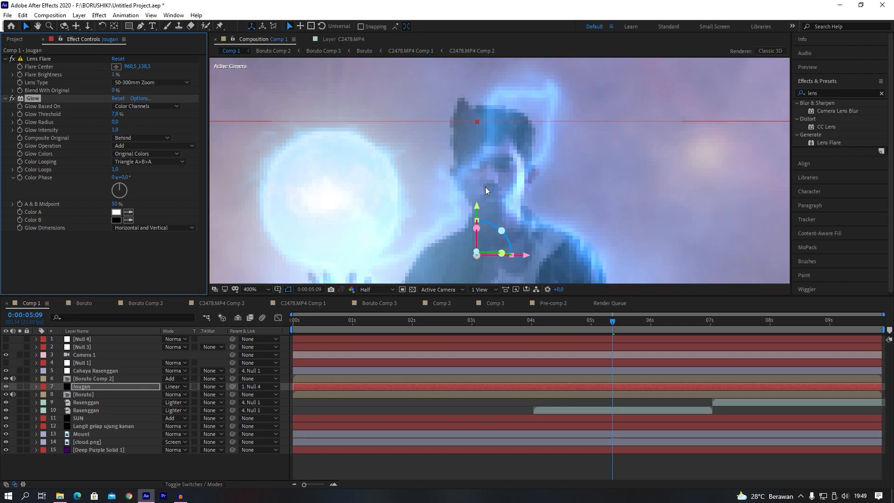
scroll(473, 167, "up", 1)
scroll(482, 167, "up", 1)
scroll(481, 167, "down", 3)
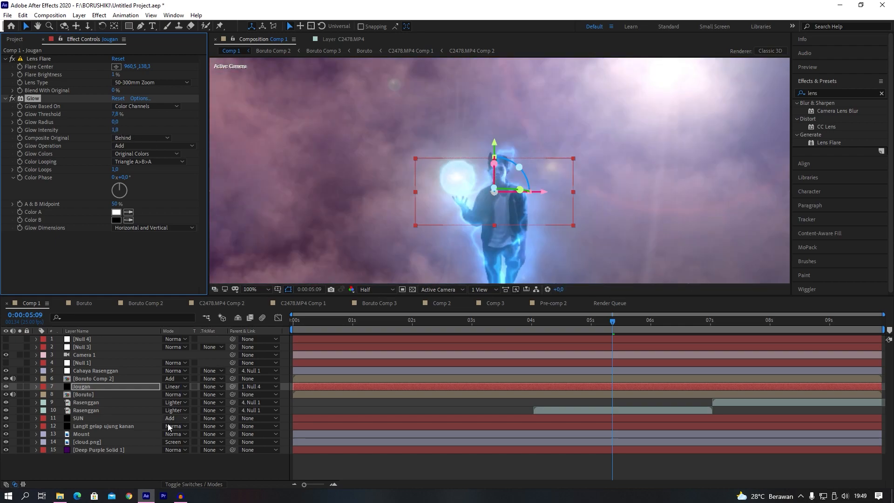
left_click(174, 461)
left_click_drag(615, 324, 545, 324)
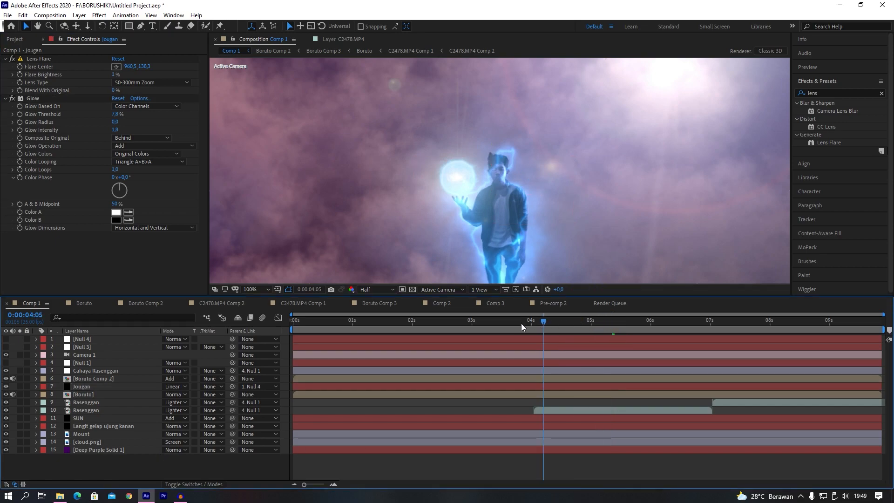
left_click(89, 386)
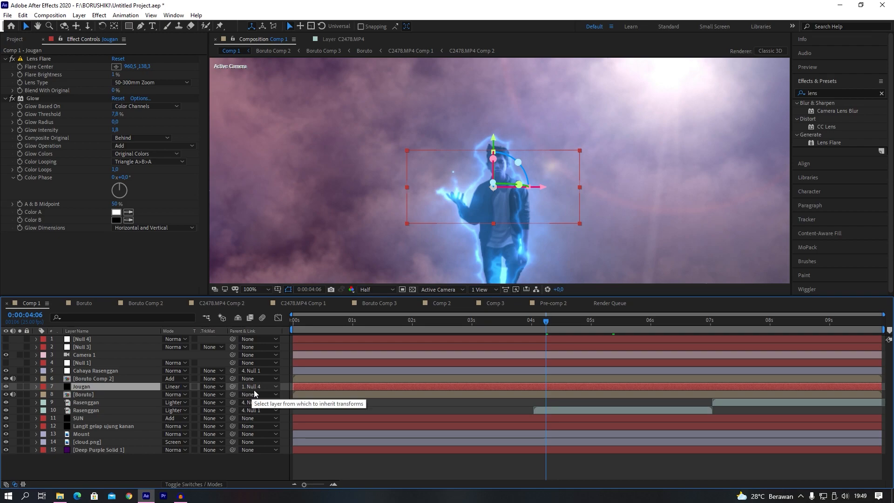
- View the character's face and the Jougan eye glow at 800% magnification in Comp 1
key("period")
key("period")
key("period")
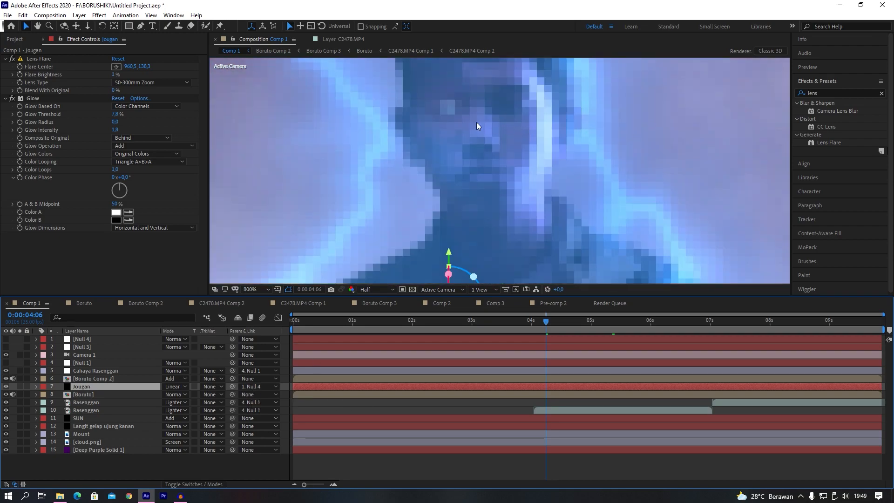
left_click_drag(516, 131, 519, 158)
key("v")
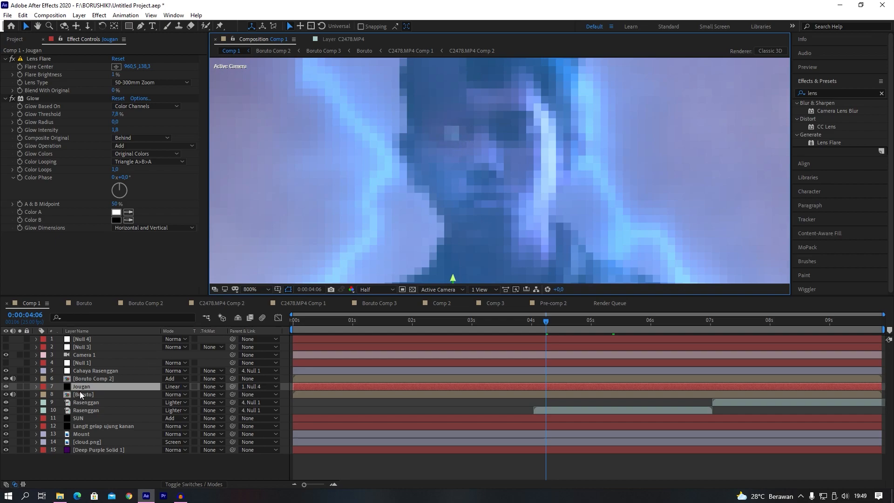
left_click_drag(440, 60, 448, 169)
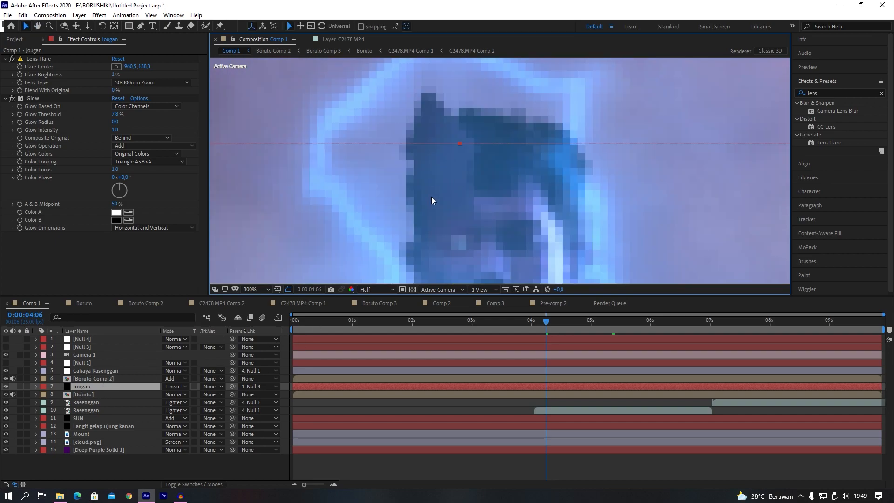
left_click_drag(409, 232, 424, 164)
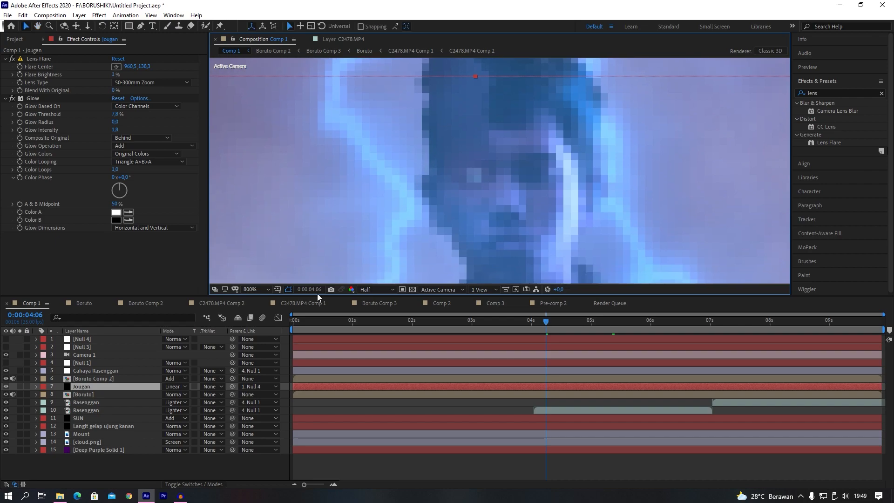
right_click(145, 469)
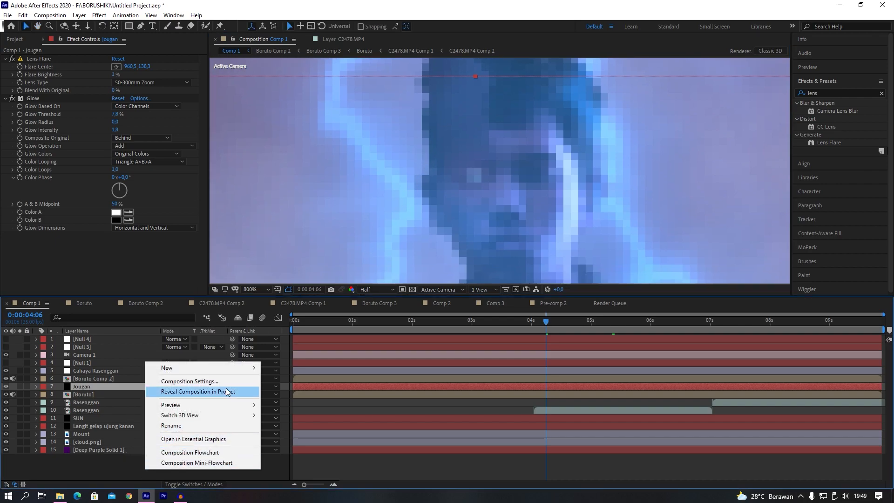
mouse_move(186, 367)
left_click(130, 468)
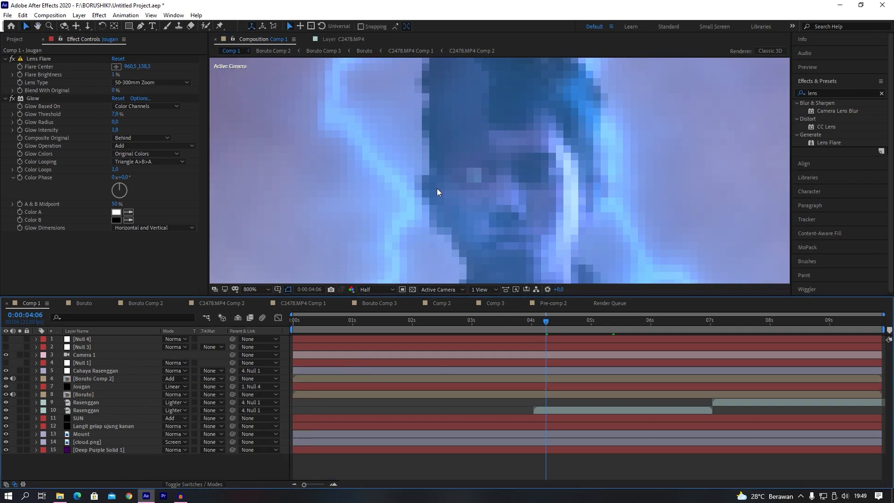
- Make the Null 4 layer visible, and select the Jougan layer with the current time at 0:00:00:00
left_click(249, 385)
left_click(87, 345)
left_click(6, 339)
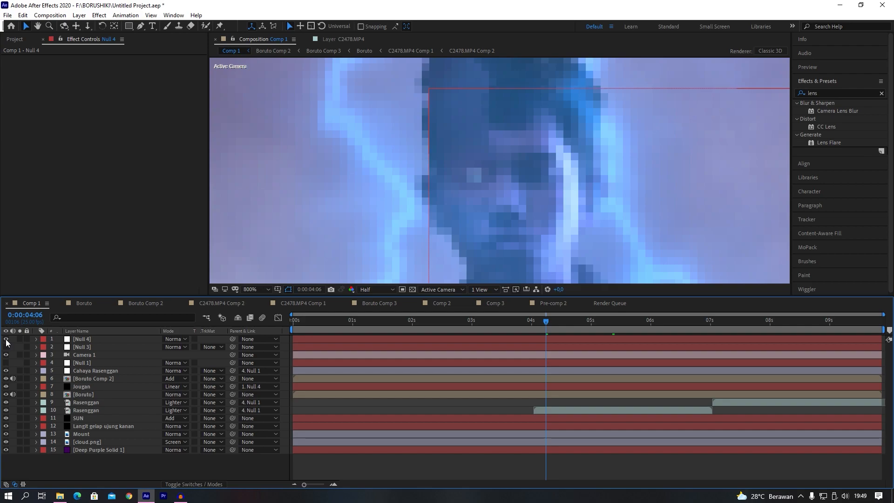
left_click(86, 386)
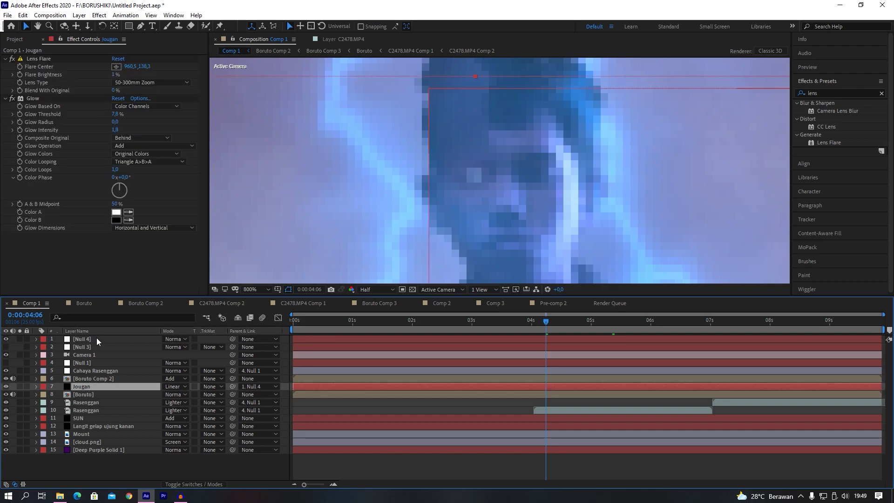
left_click_drag(441, 324, 251, 325)
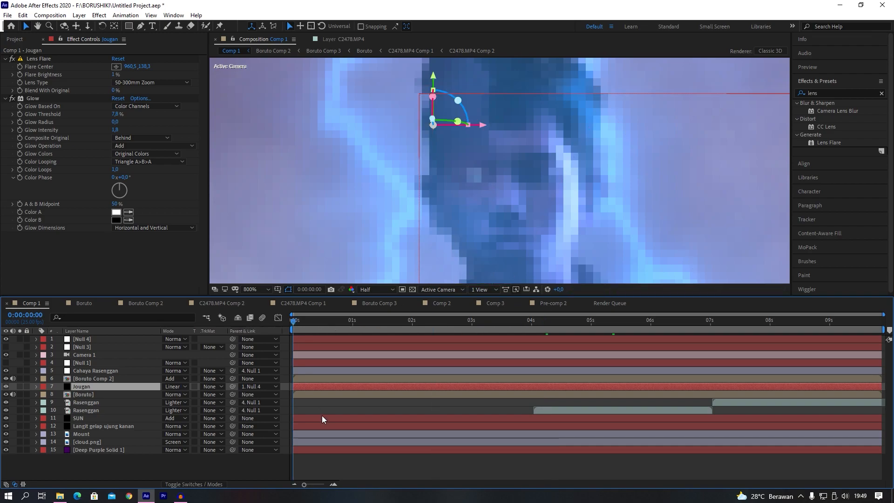